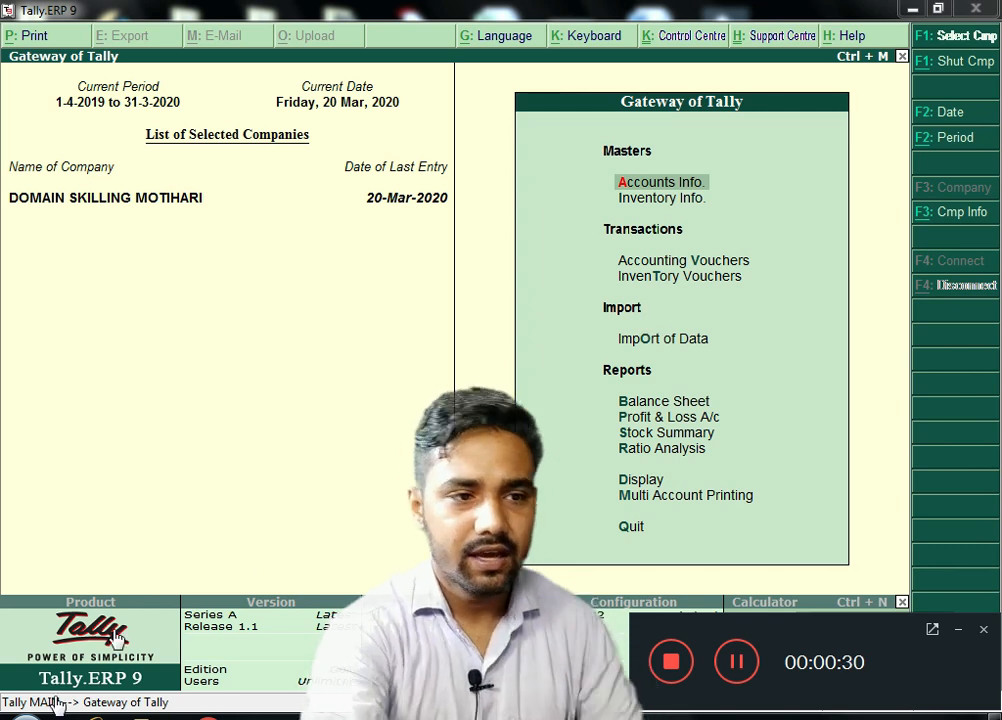
{"action": "key", "text": "super"}
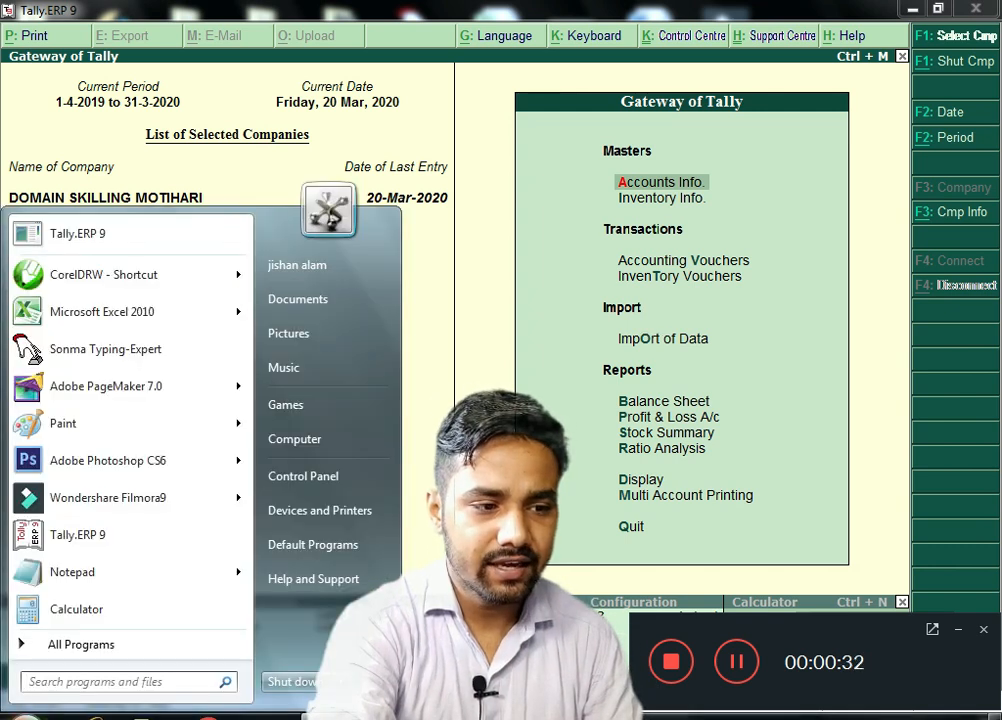
{"action": "key", "text": "super"}
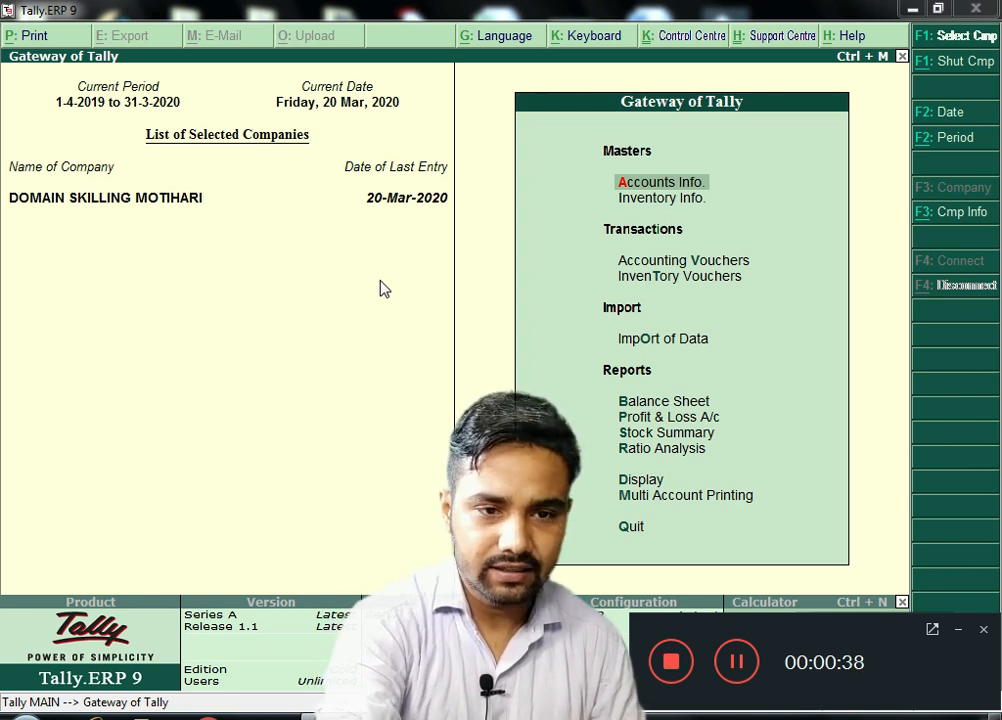
{"action": "key", "text": "super"}
{"action": "key", "text": "super"}
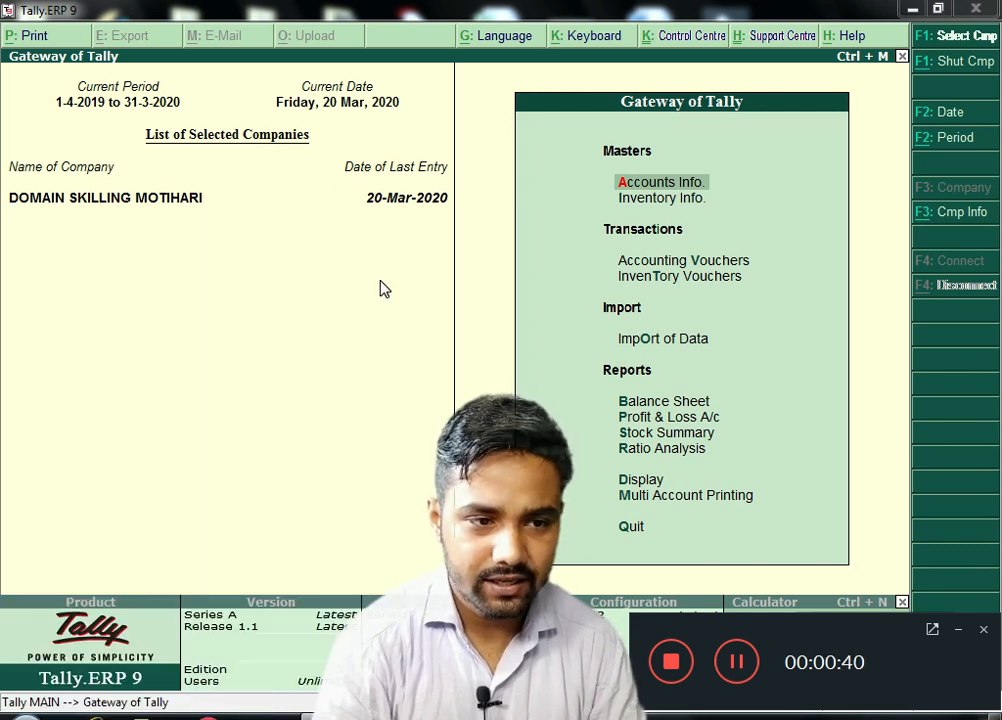
{"action": "left_click", "coordinate": [380, 286]}
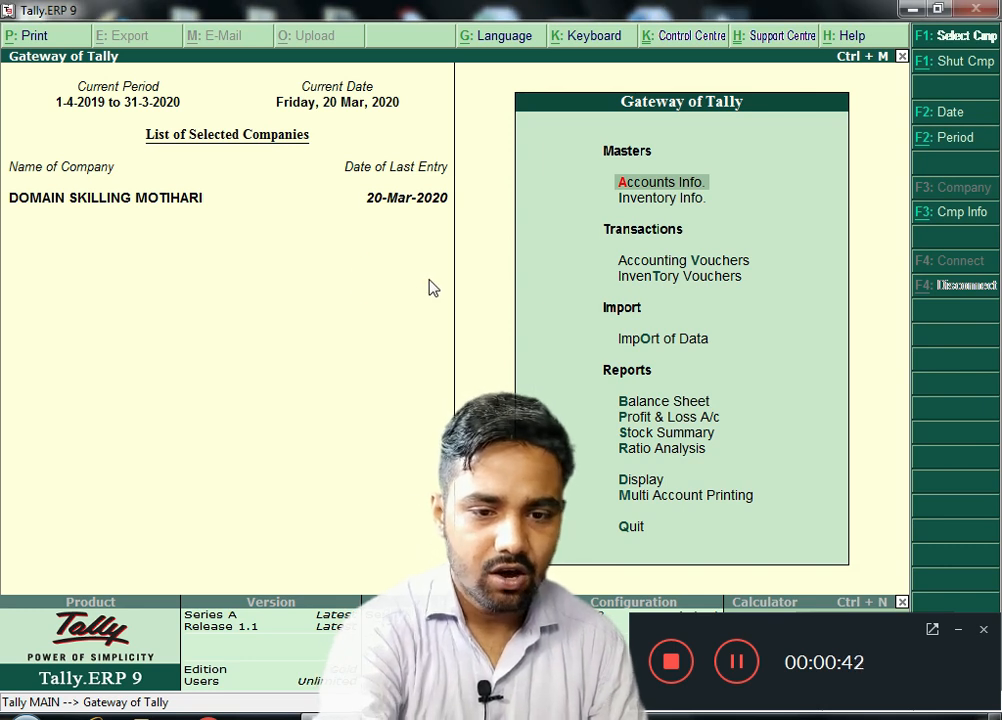
Start creating multiple ledgers from Accounts Info, with Bank Accounts as the parent group
{"action": "key", "text": "Return"}
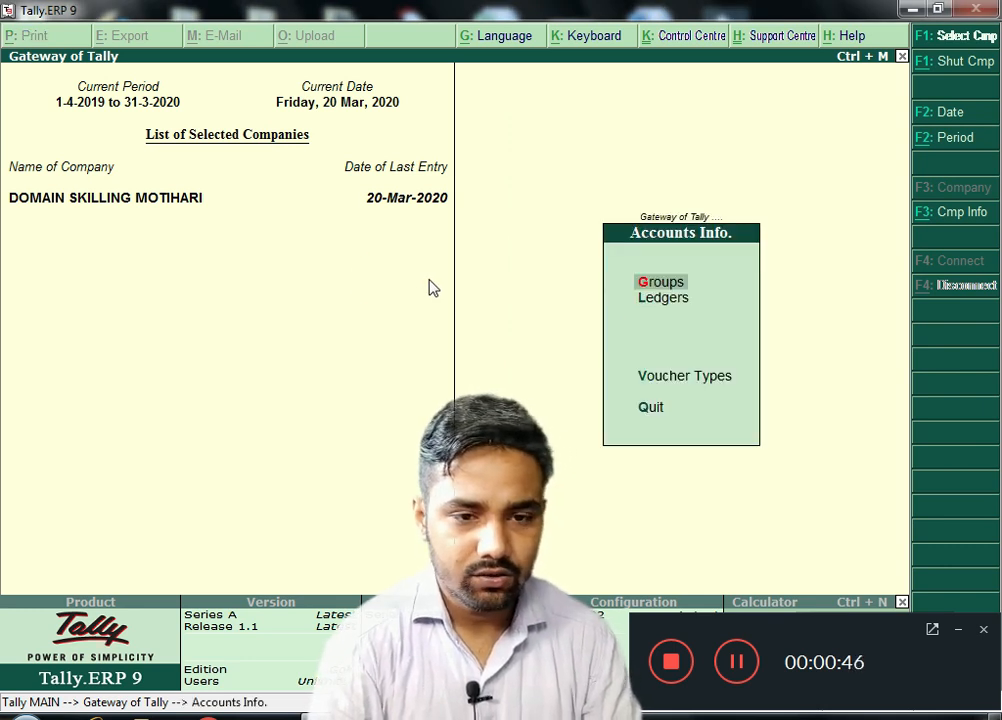
{"action": "key", "text": "Down"}
{"action": "key", "text": "Return"}
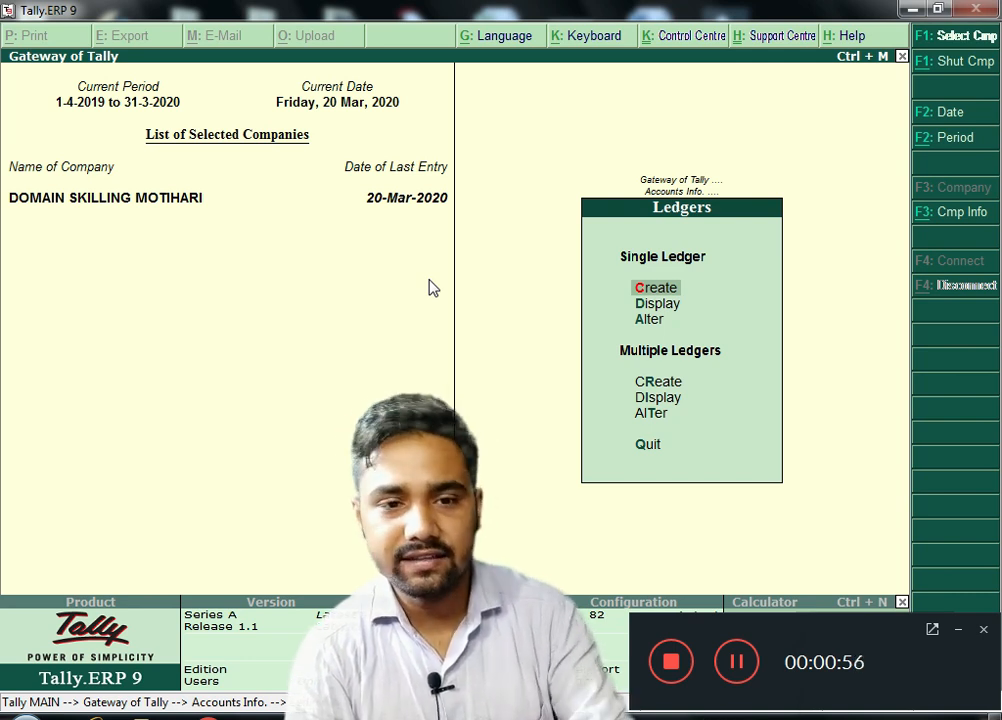
{"action": "key", "text": "Down"}
{"action": "key", "text": "Down"}
{"action": "key", "text": "Down"}
{"action": "key", "text": "Return"}
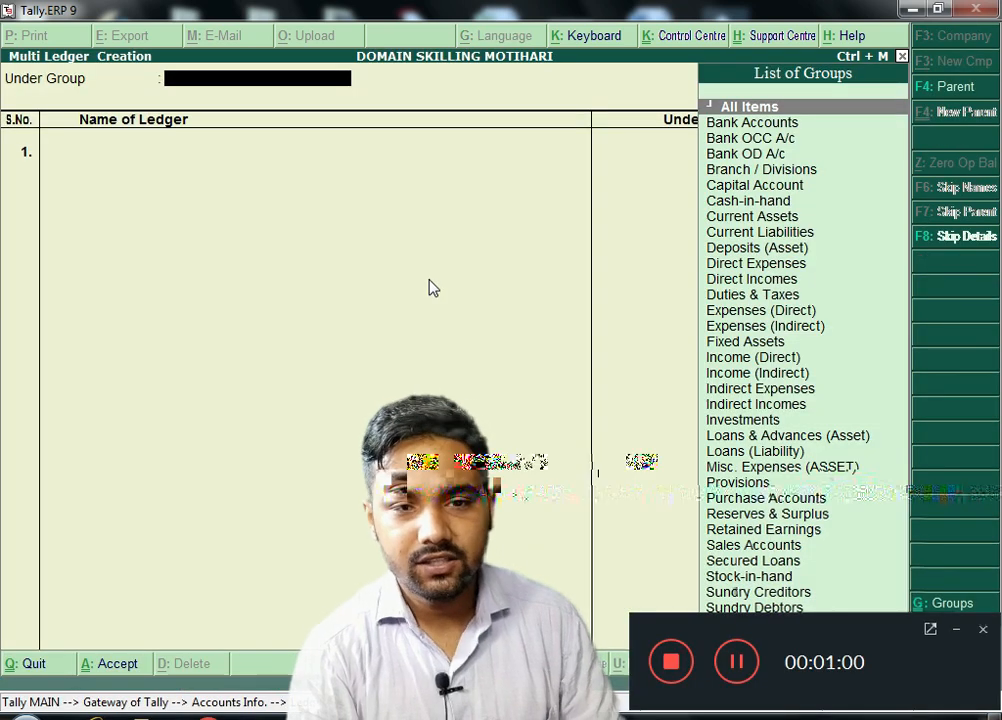
{"action": "key", "text": "Down"}
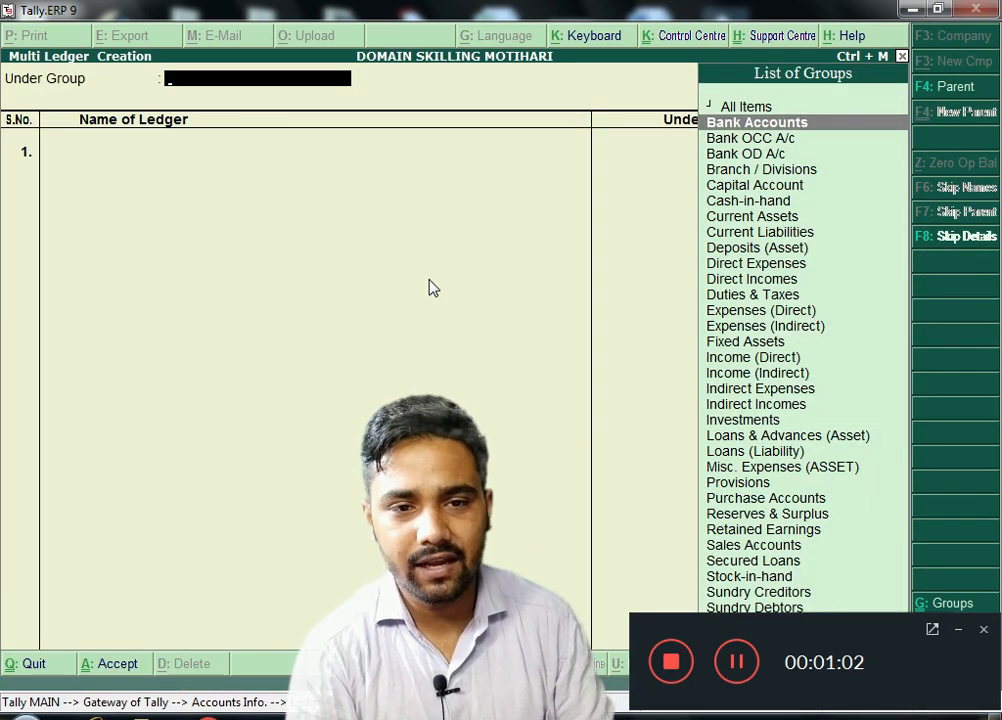
{"action": "key", "text": "Return"}
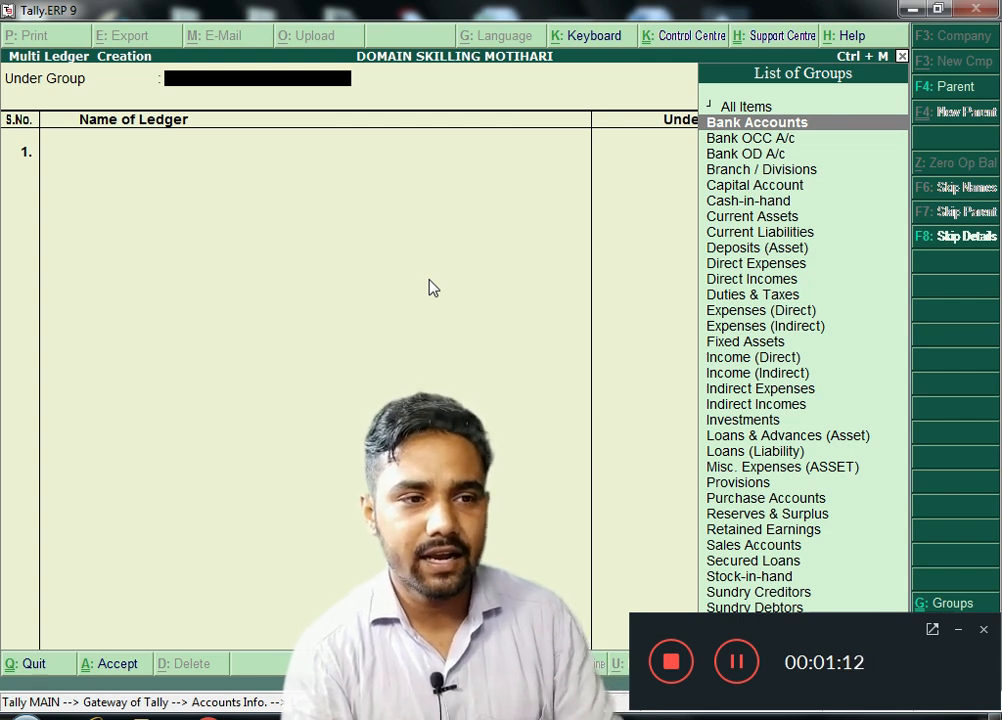
{"action": "key", "text": "Return"}
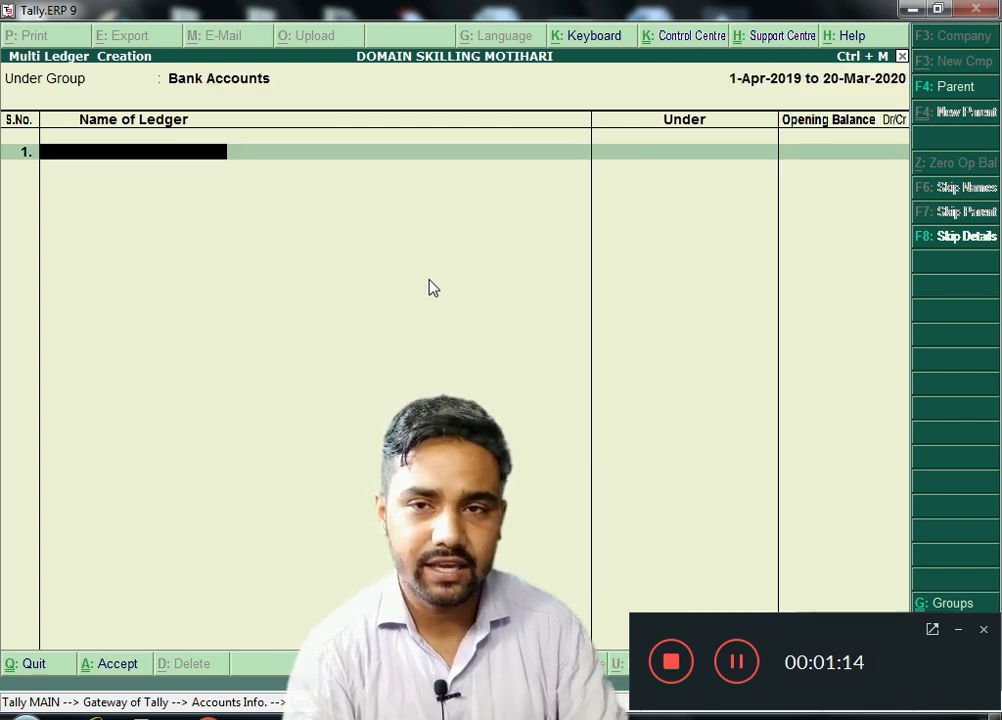
Enter CBI A/C as the first ledger under Bank Accounts, leaving its opening balance empty
{"action": "type", "text": "VB"}
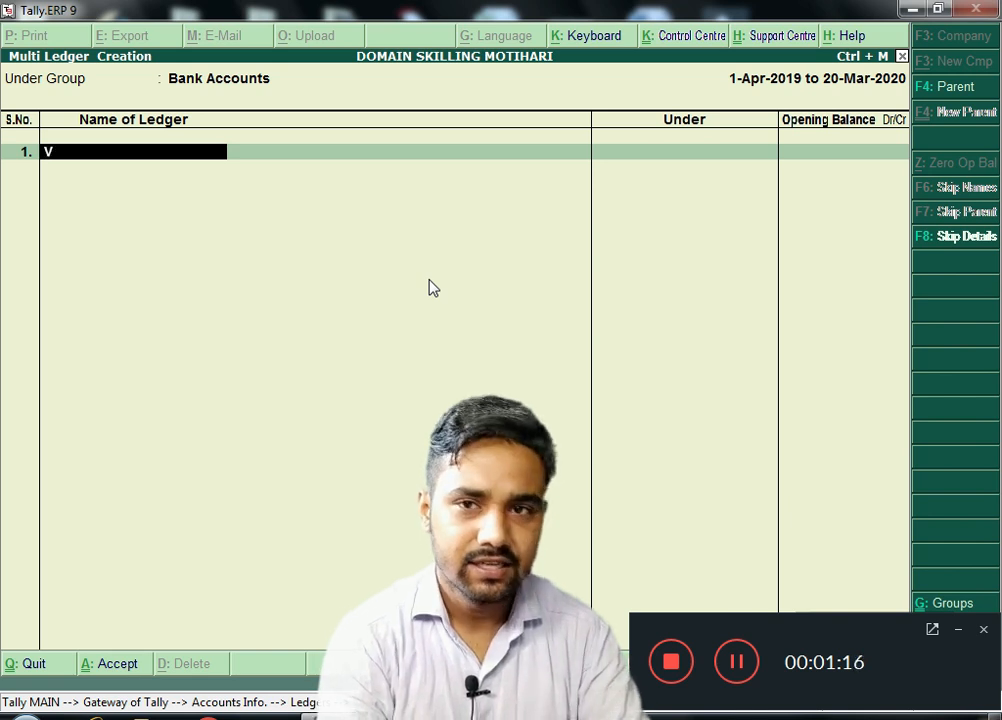
{"action": "key", "text": "BackSpace"}
{"action": "key", "text": "BackSpace"}
{"action": "type", "text": "CBI"}
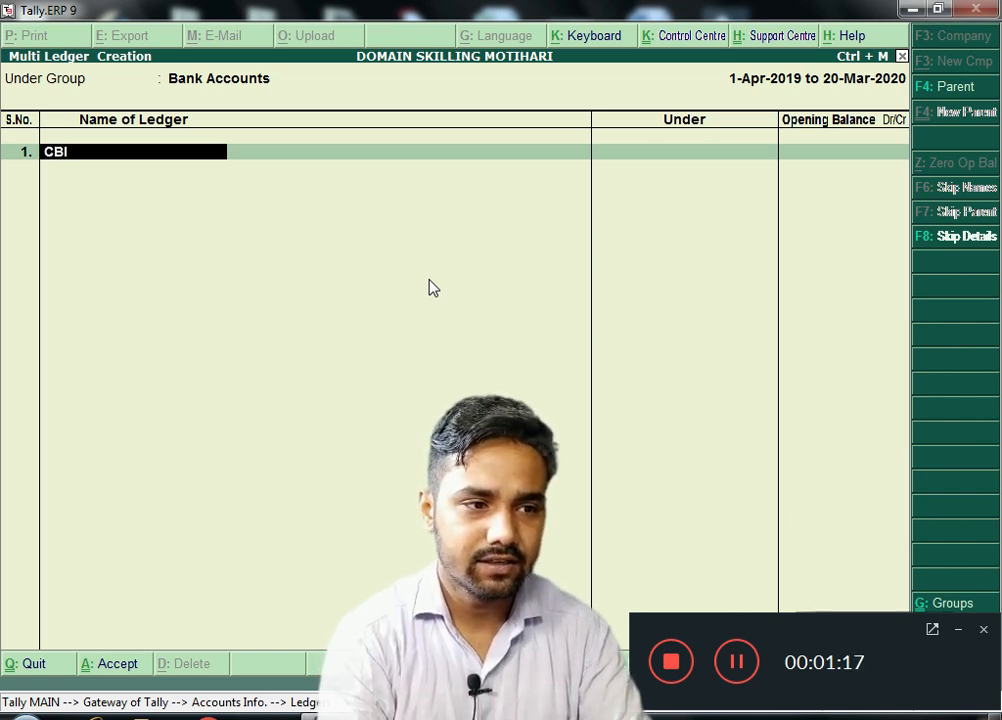
{"action": "type", "text": " A/C"}
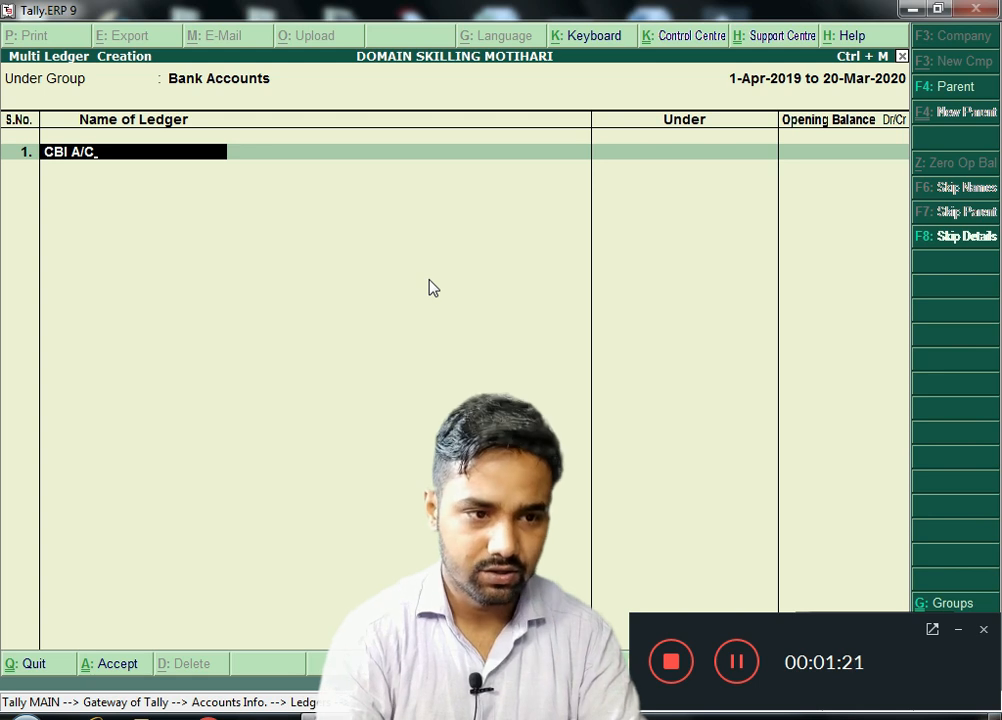
{"action": "key", "text": "Return"}
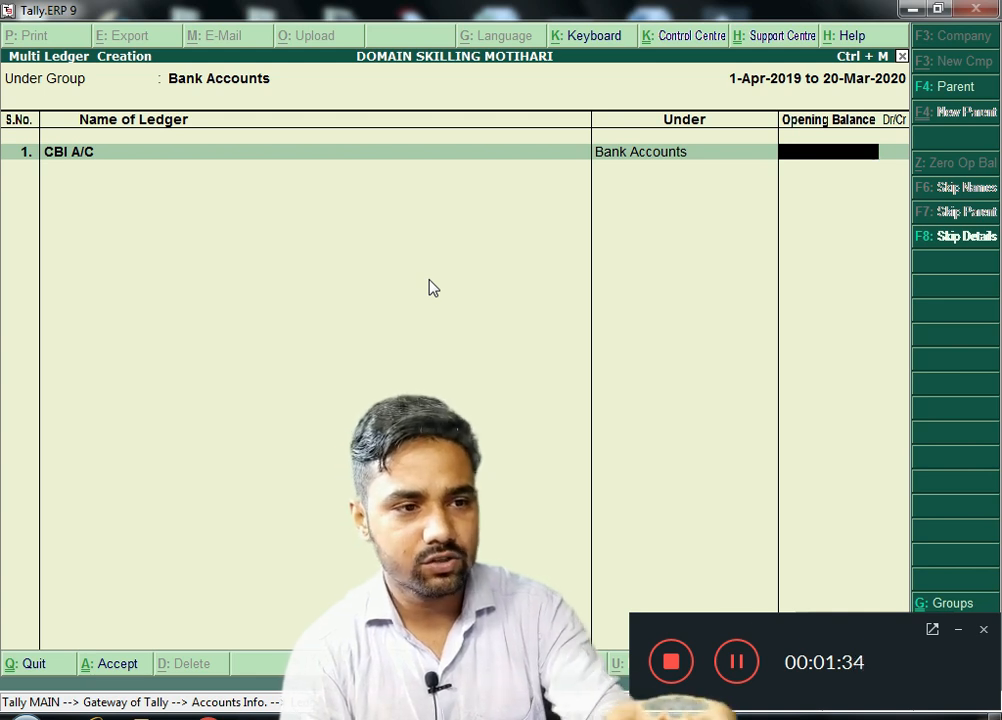
{"action": "key", "text": "Return"}
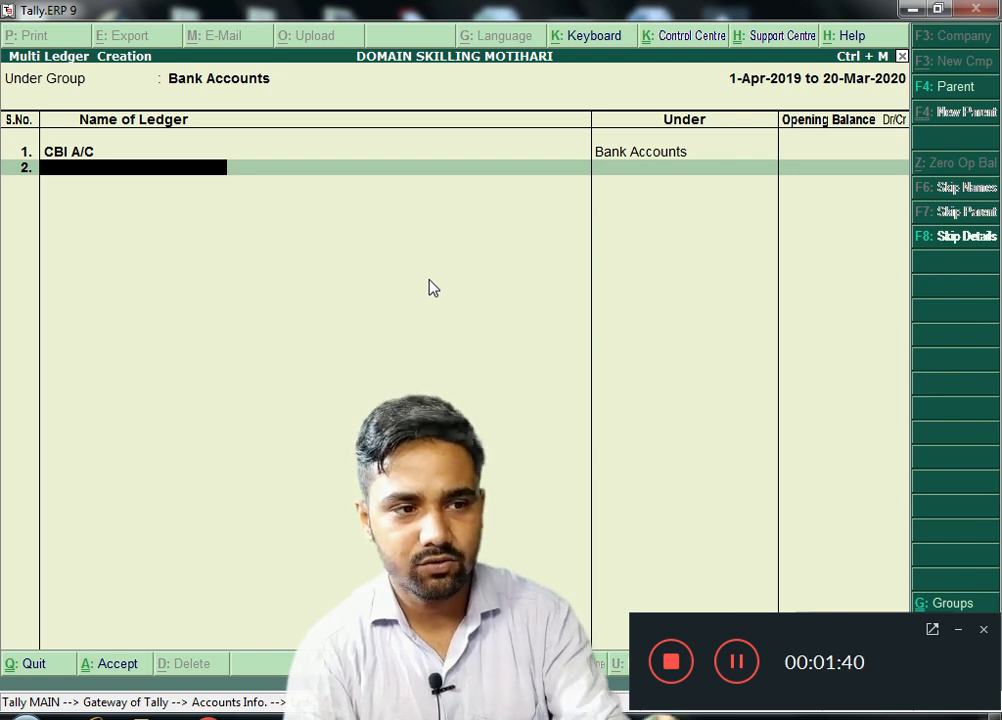
Add SBI A/C as the second bank ledger without an opening balance
{"action": "type", "text": "SBI "}
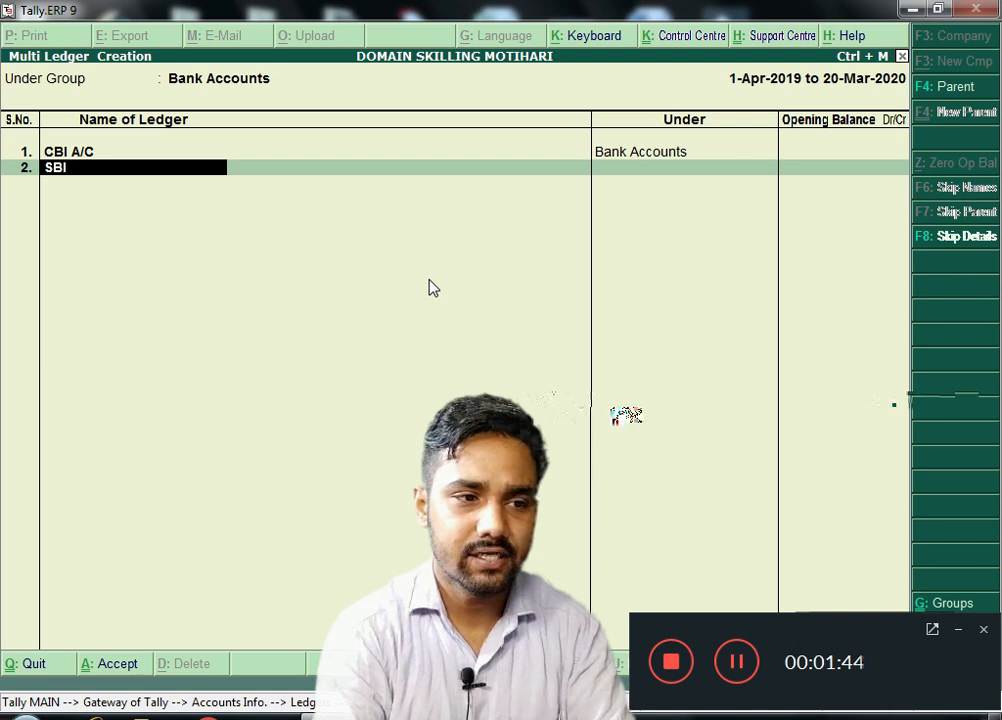
{"action": "type", "text": "A/C"}
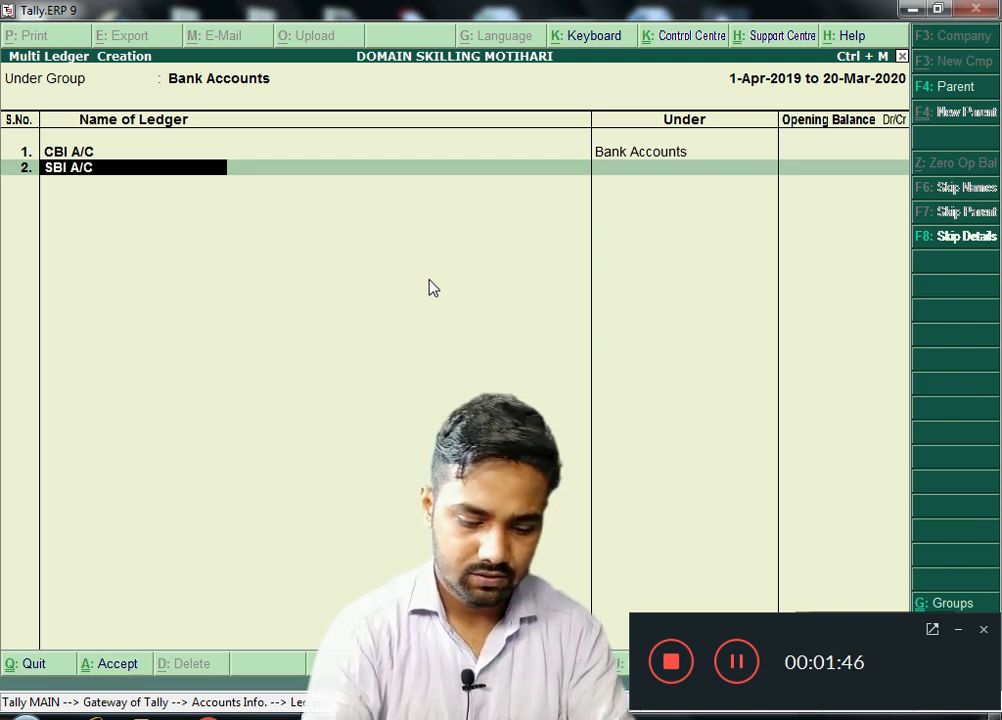
{"action": "key", "text": "Return"}
{"action": "key", "text": "Return"}
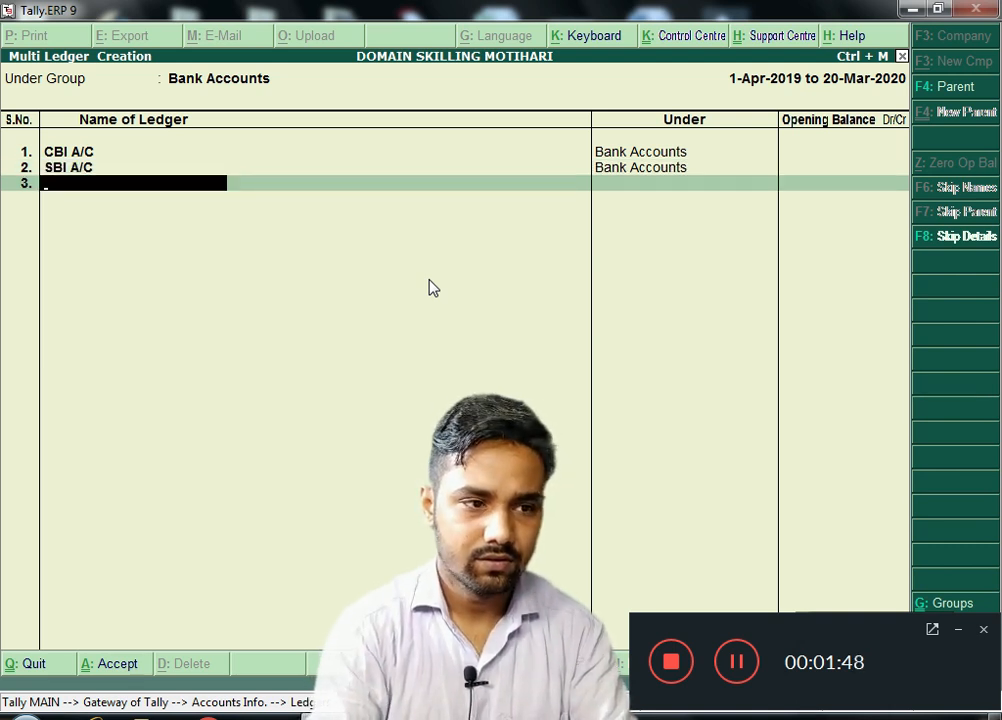
Add PNB A/C as the third bank ledger without an opening balance
{"action": "type", "text": "PNB"}
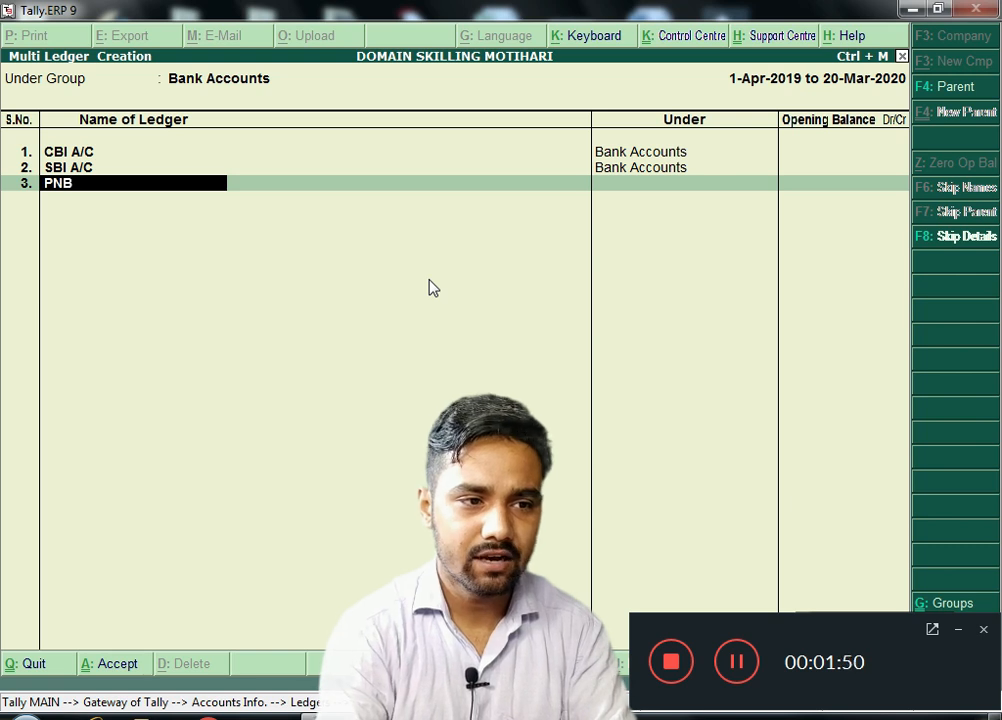
{"action": "type", "text": " A/"}
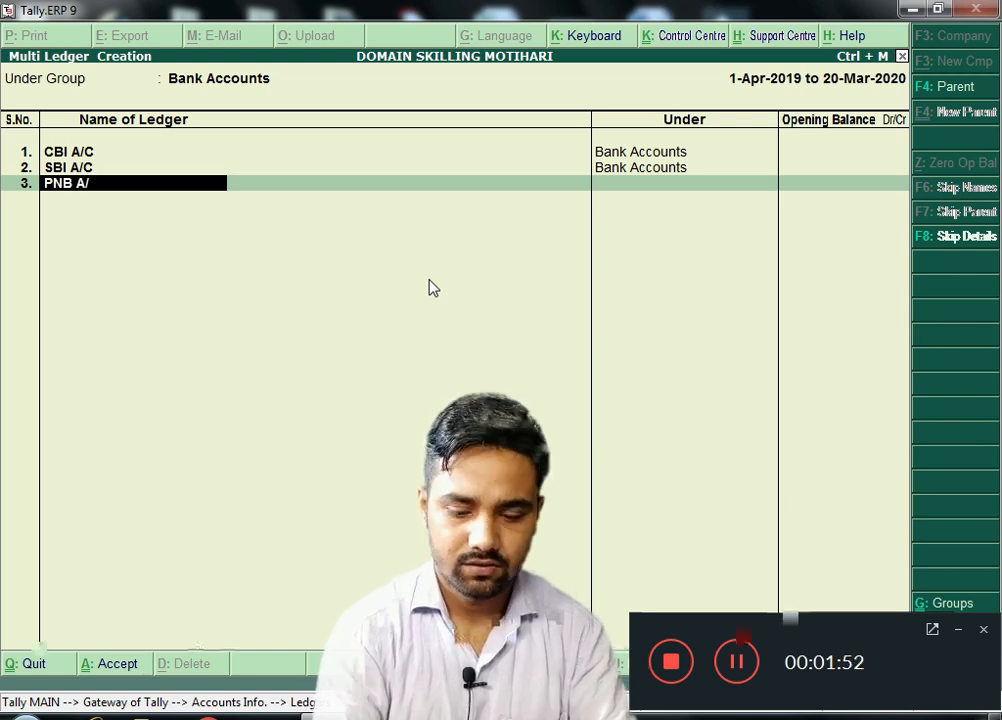
{"action": "type", "text": "C"}
{"action": "key", "text": "Return"}
{"action": "key", "text": "Return"}
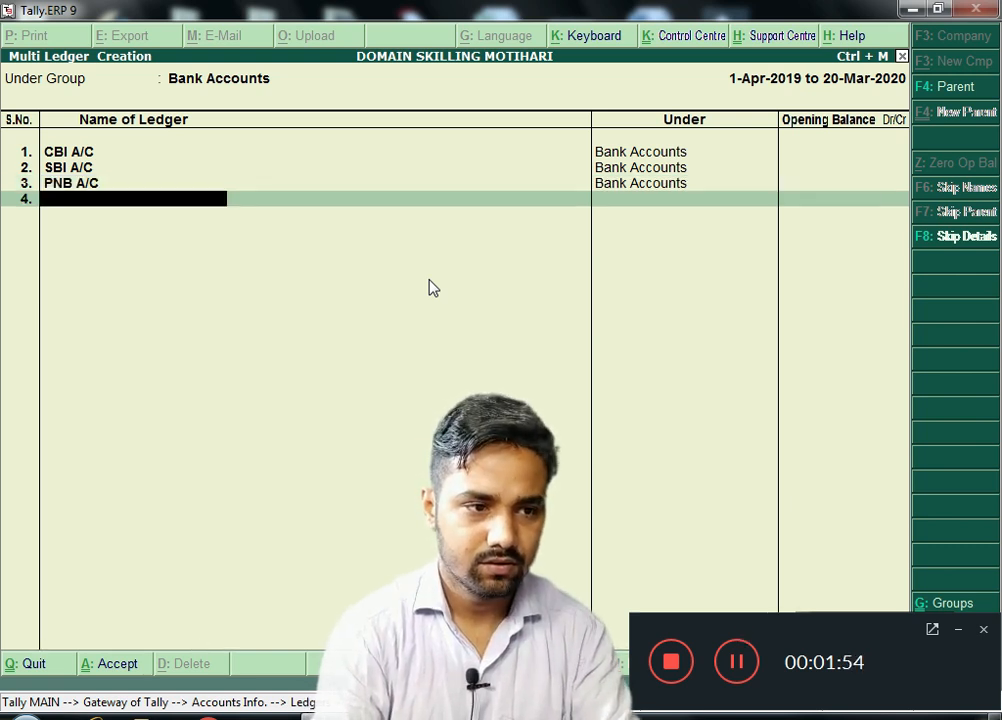
Add BOI A/C and UCO Bank A/C as further bank ledgers without opening balances, and end the ledger list
{"action": "type", "text": "BOI"}
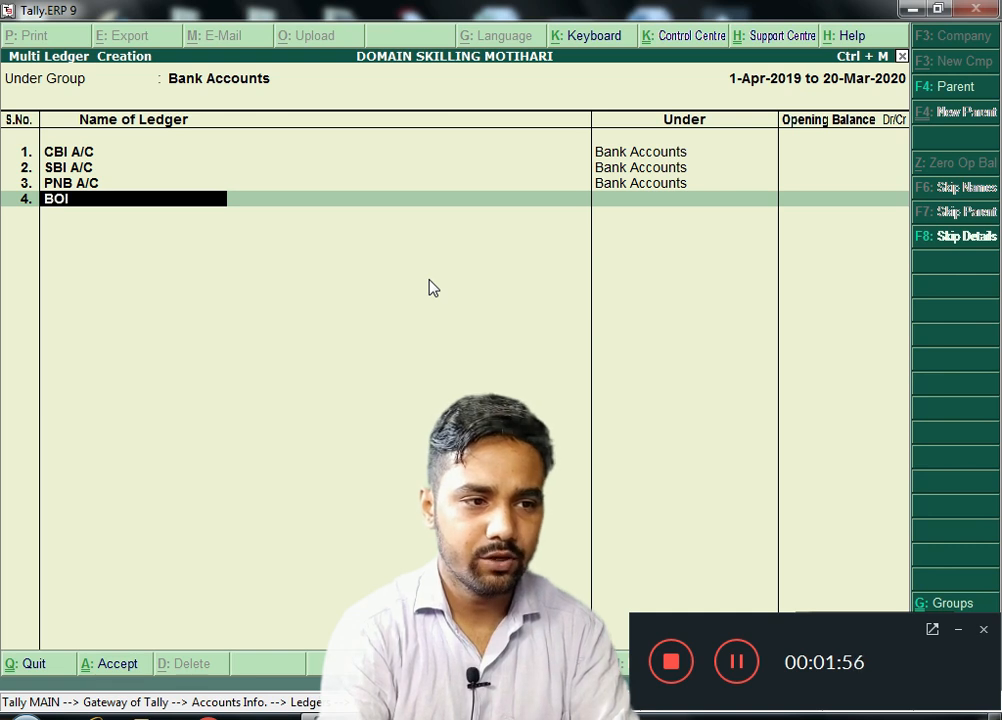
{"action": "type", "text": " A/C"}
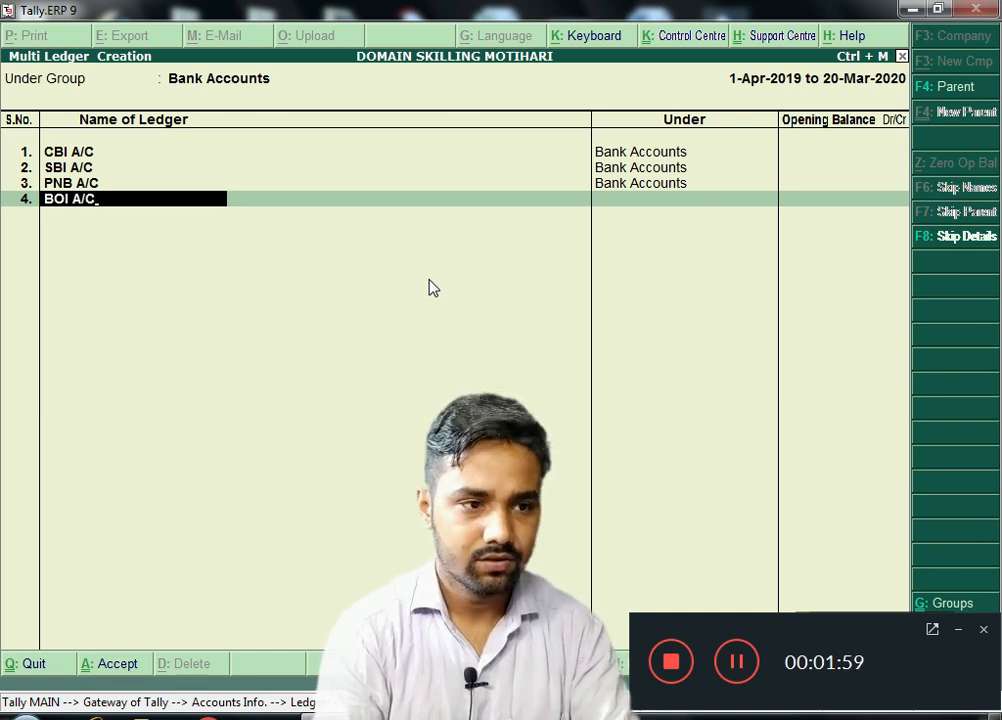
{"action": "key", "text": "Return"}
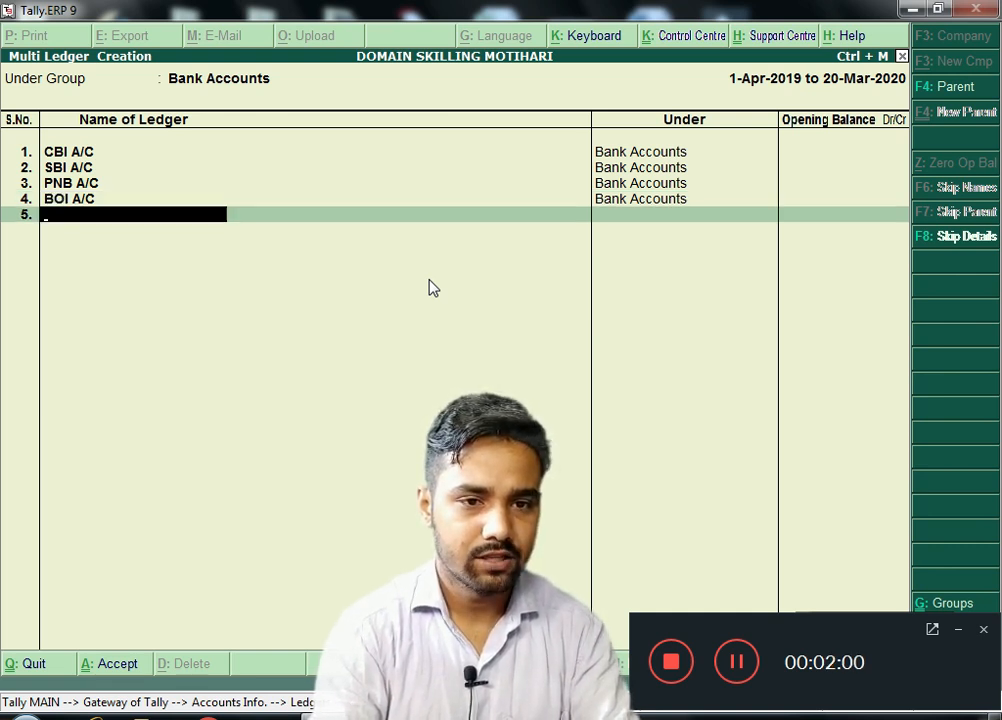
{"action": "type", "text": "UCO Bank A"}
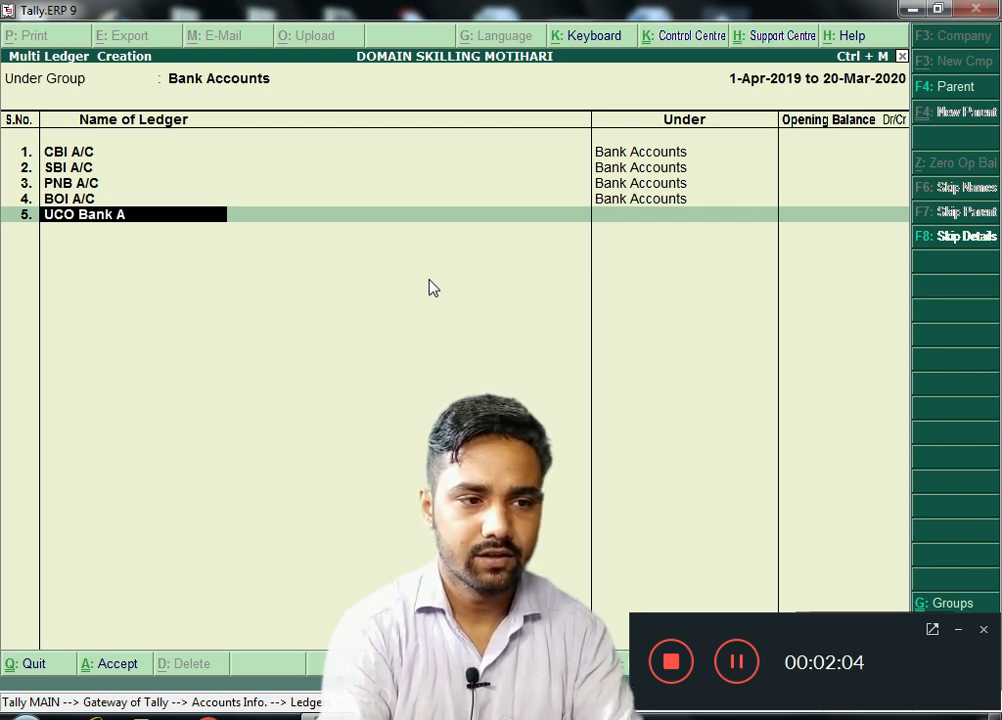
{"action": "type", "text": "/C"}
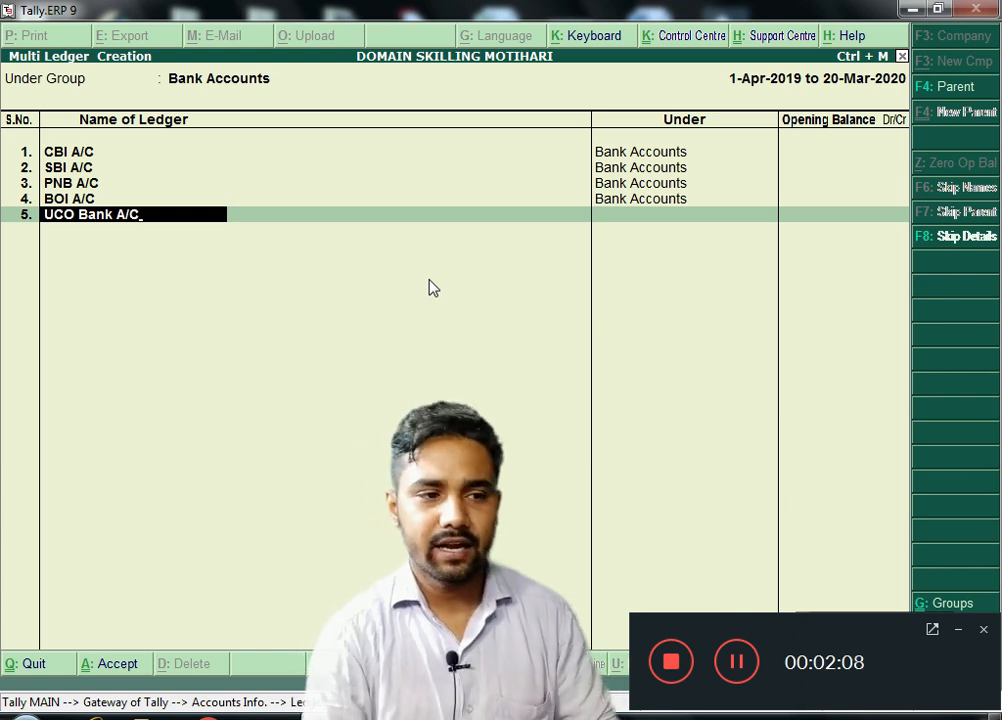
{"action": "key", "text": "Return"}
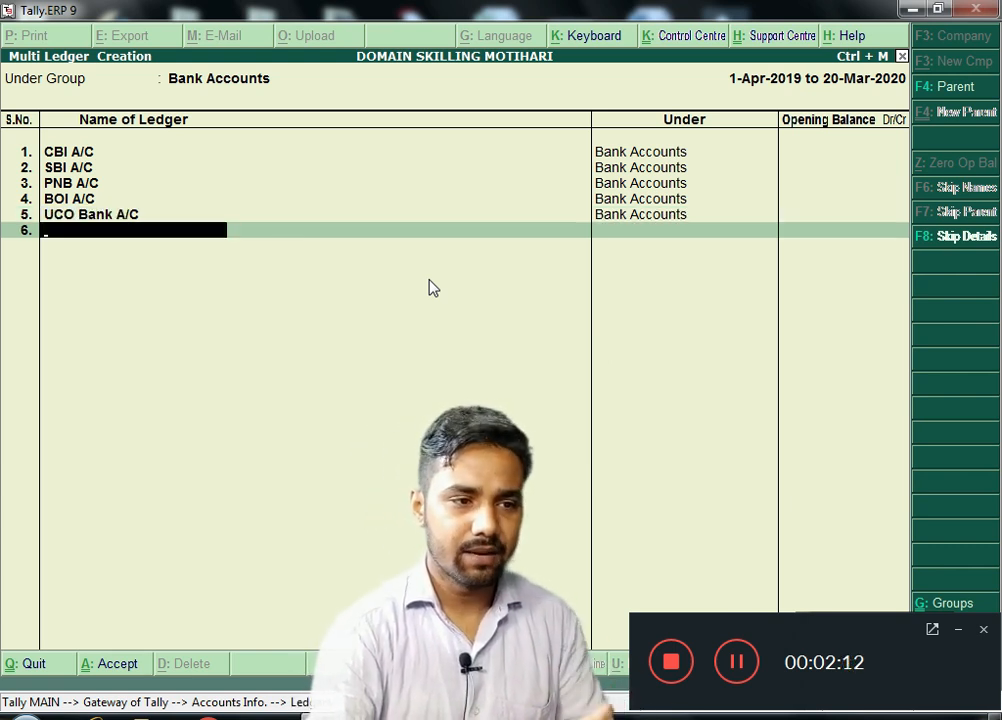
{"action": "key", "text": "Return"}
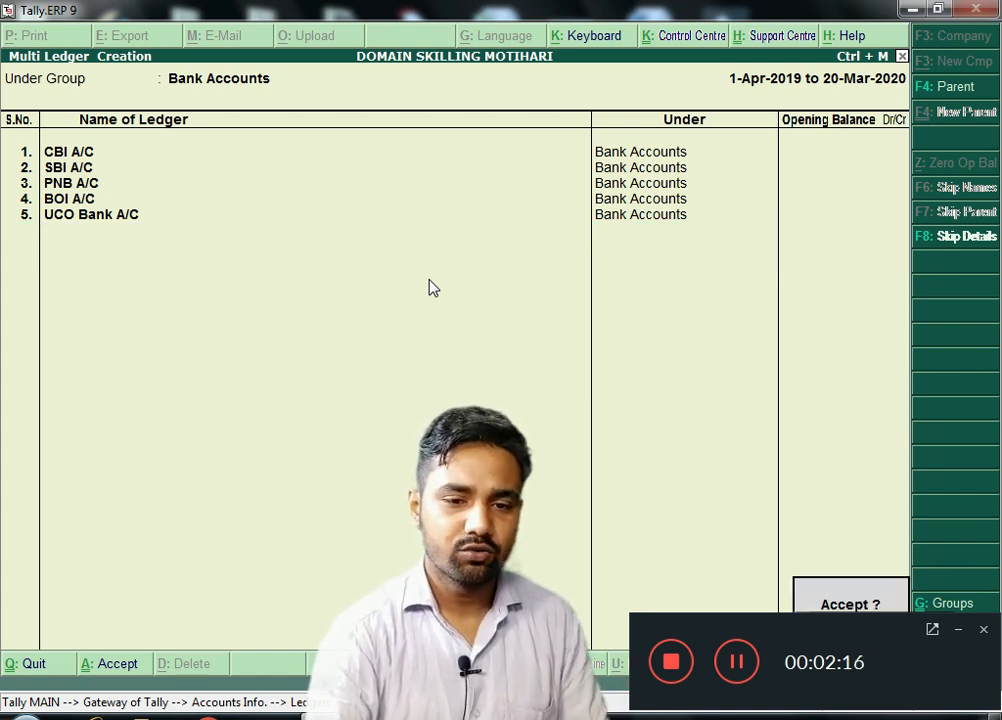
Close the Typing Meter overlay and accept the multi-ledger entries to save the new bank ledgers
{"action": "left_click", "coordinate": [958, 629]}
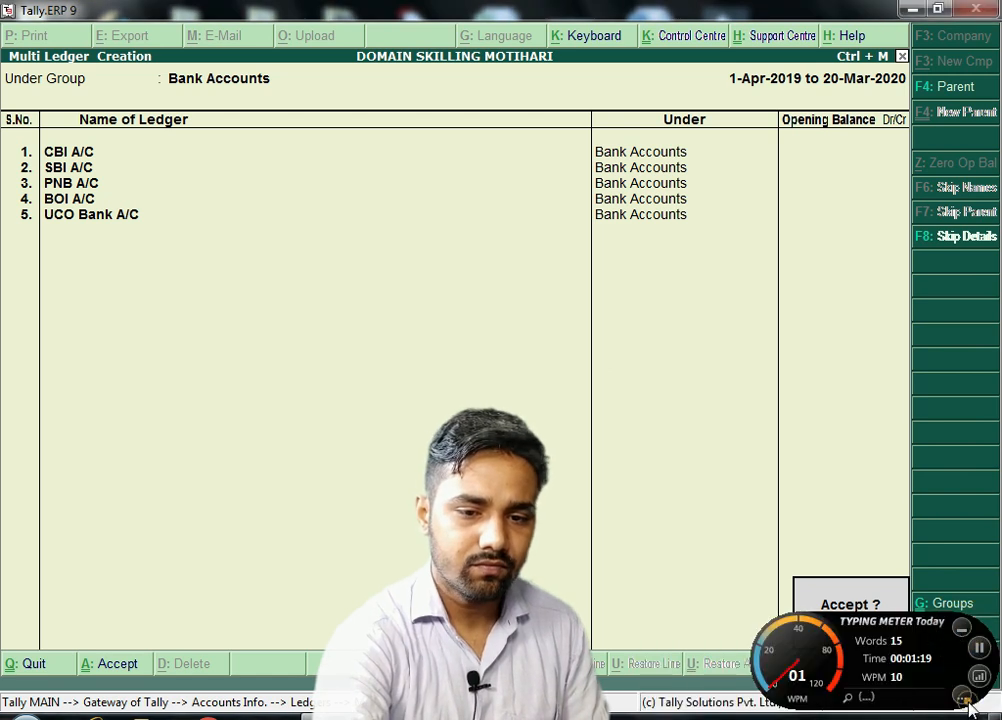
{"action": "right_click", "coordinate": [938, 695]}
{"action": "left_click", "coordinate": [883, 673]}
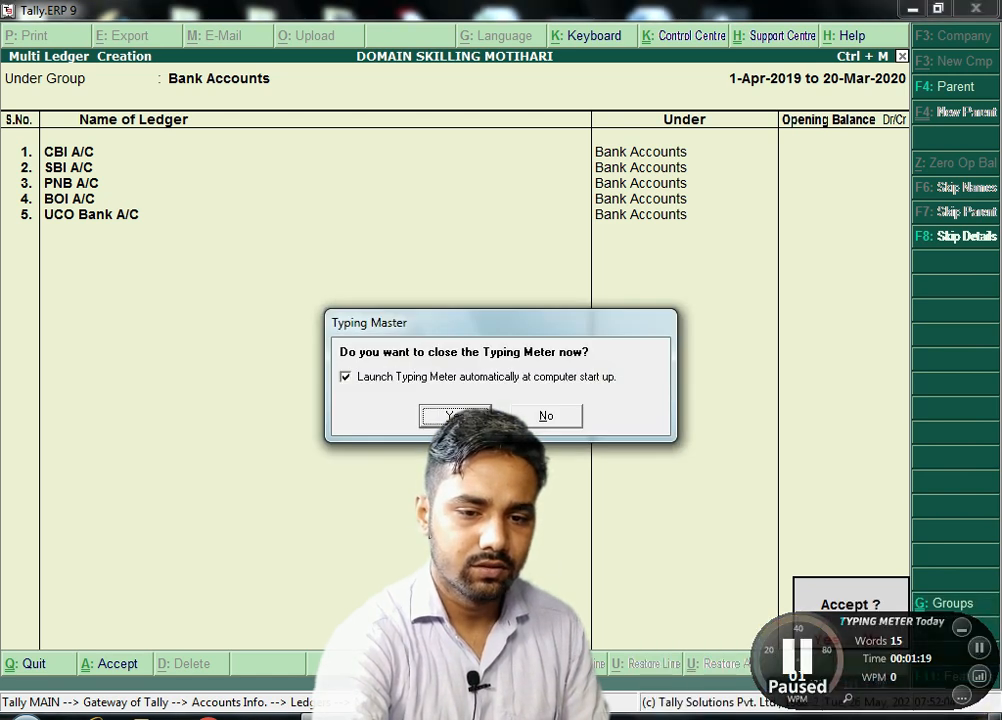
{"action": "left_click", "coordinate": [454, 416]}
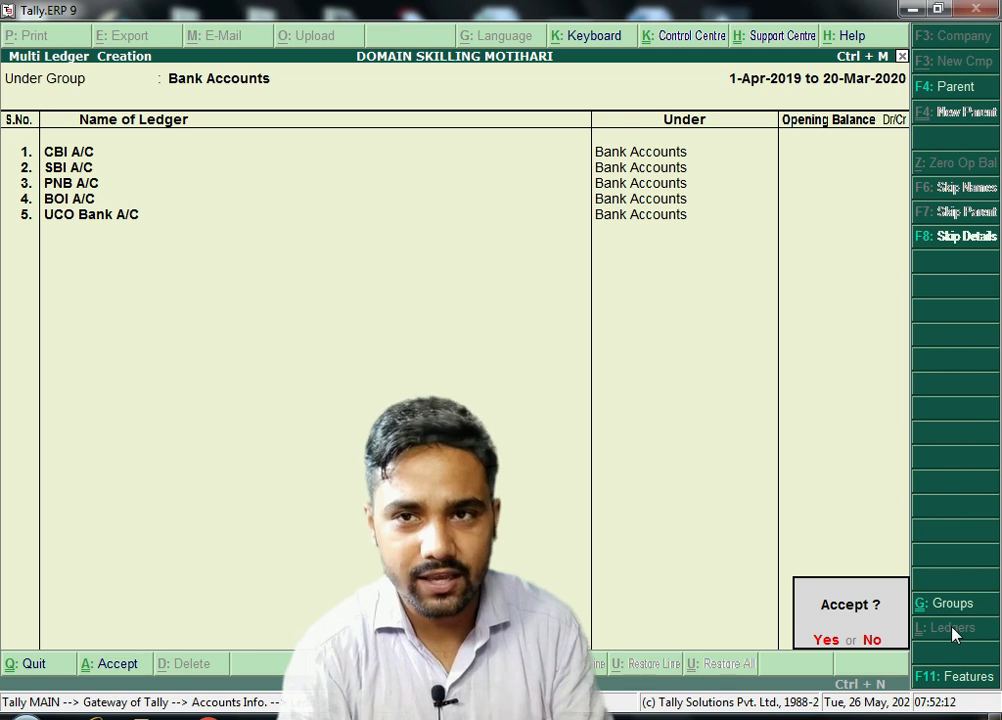
{"action": "key", "text": "y"}
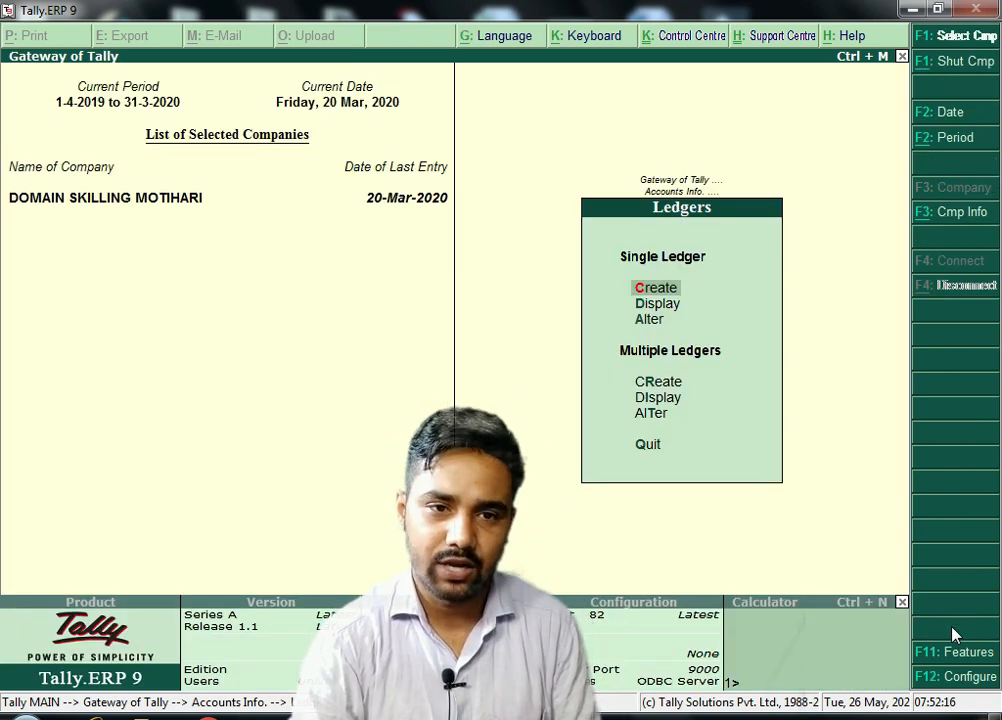
Display the single-ledger list and look through it for the newly created bank ledgers
{"action": "key", "text": "Down"}
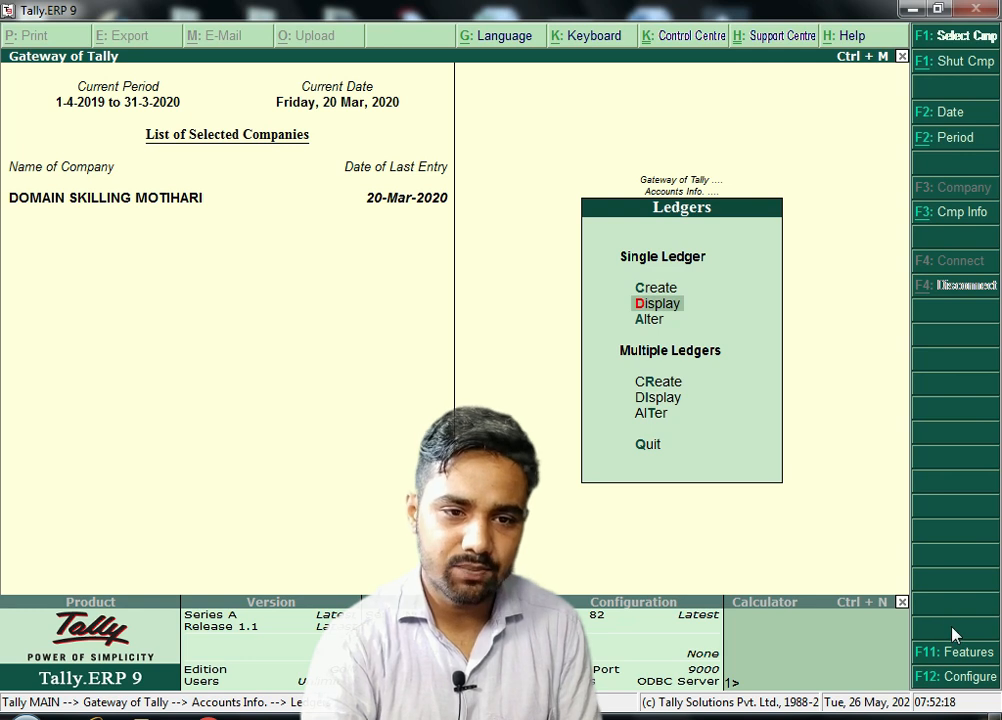
{"action": "key", "text": "Return"}
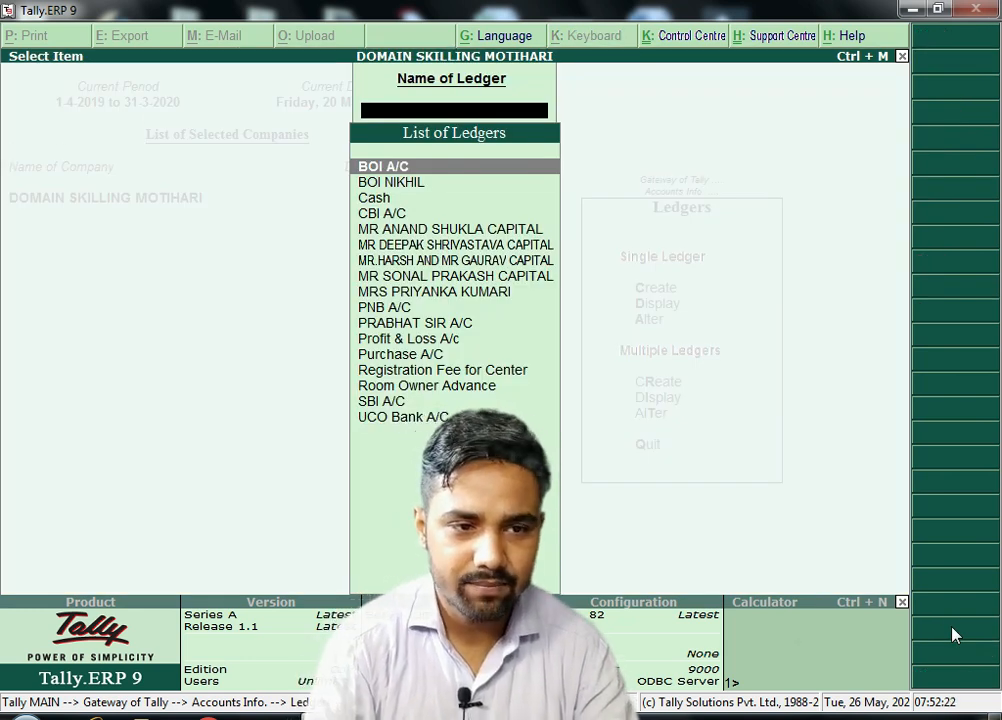
{"action": "key", "text": "Down"}
{"action": "key", "text": "Down"}
{"action": "key", "text": "Down"}
{"action": "key", "text": "Down"}
{"action": "key", "text": "Down"}
{"action": "key", "text": "Down"}
{"action": "key", "text": "Down"}
{"action": "key", "text": "Down"}
{"action": "key", "text": "Down"}
{"action": "key", "text": "Down"}
{"action": "key", "text": "Down"}
{"action": "key", "text": "Down"}
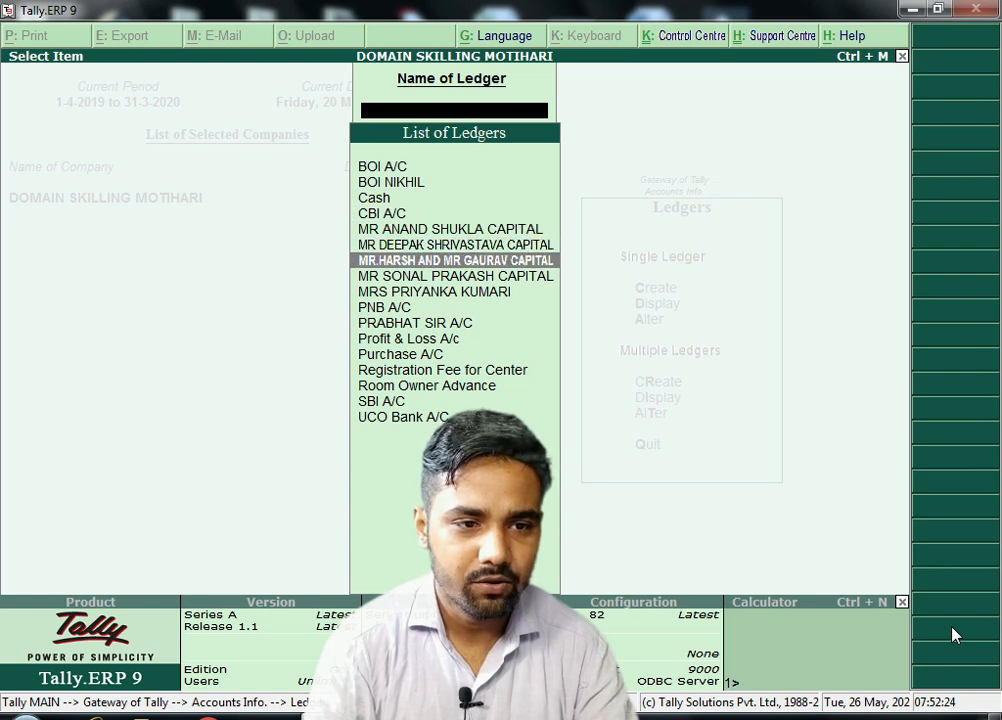
{"action": "key", "text": "Up"}
{"action": "key", "text": "Up"}
{"action": "key", "text": "Up"}
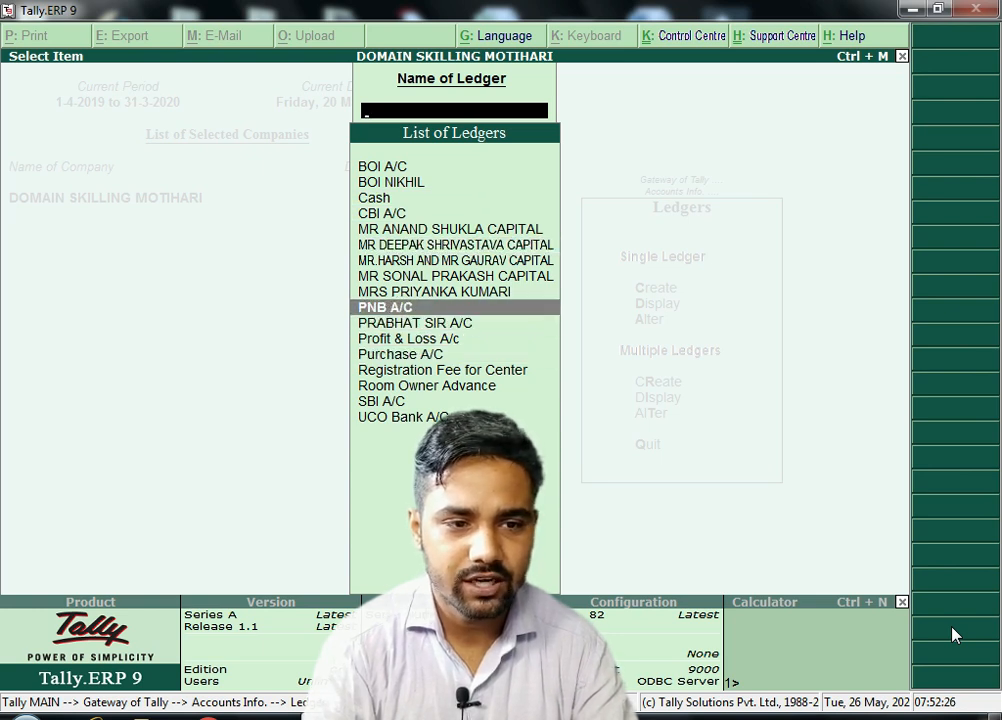
{"action": "key", "text": "Down"}
{"action": "key", "text": "Down"}
{"action": "key", "text": "Down"}
{"action": "key", "text": "Down"}
{"action": "key", "text": "Down"}
{"action": "key", "text": "Down"}
{"action": "key", "text": "Down"}
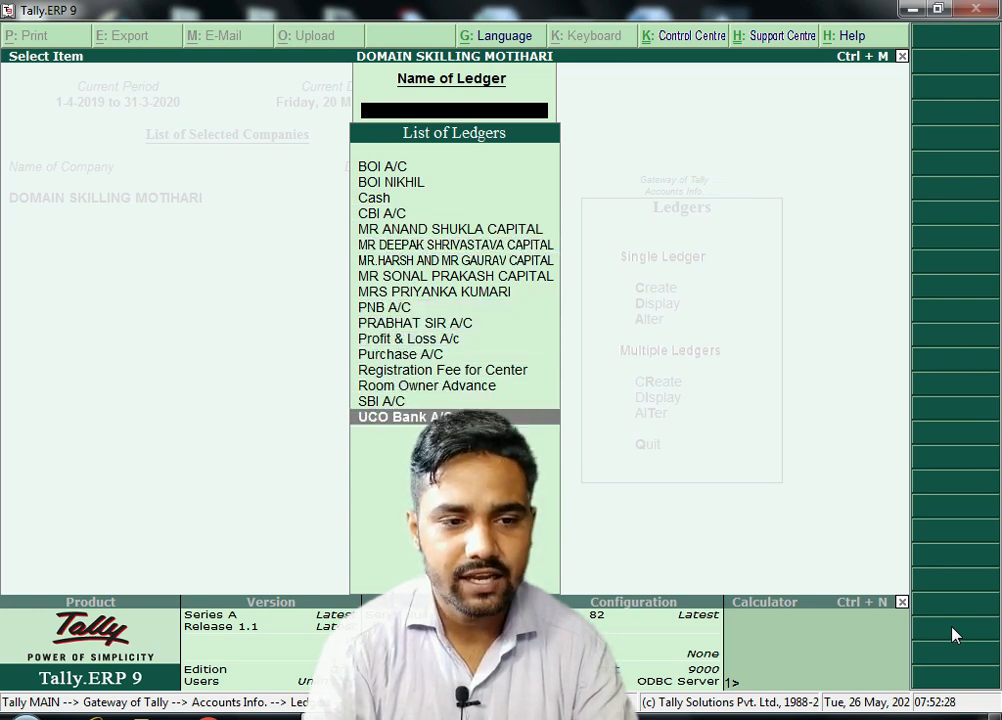
{"action": "key", "text": "Escape"}
Display the multiple ledgers under the Bank Accounts group and review the entries in the list
{"action": "key", "text": "Down"}
{"action": "key", "text": "Down"}
{"action": "key", "text": "Down"}
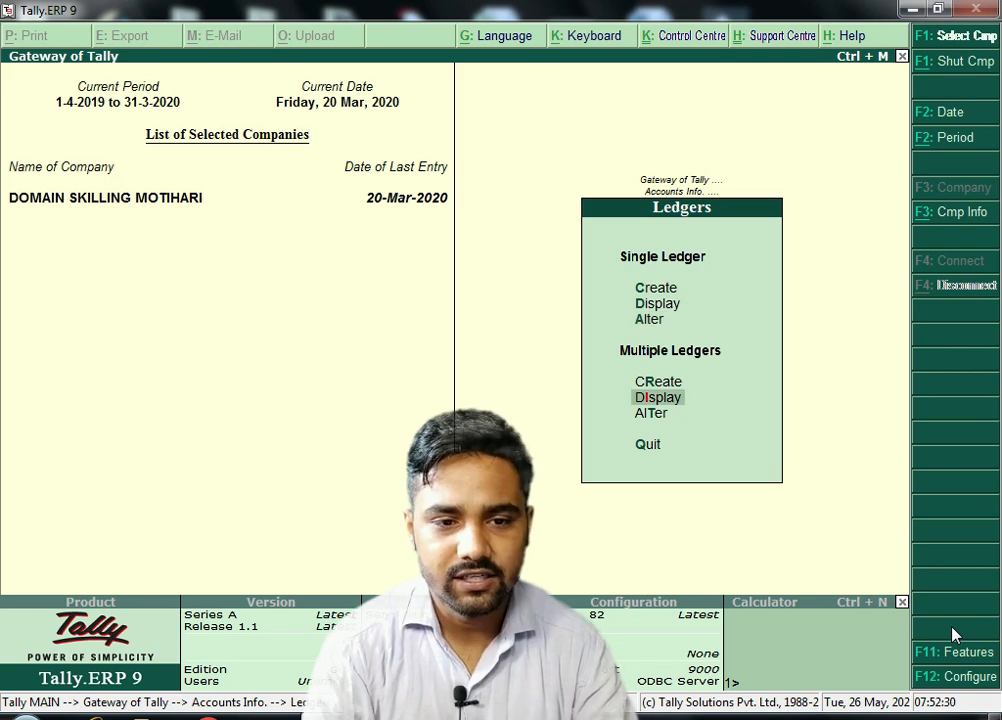
{"action": "key", "text": "Return"}
{"action": "key", "text": "Down"}
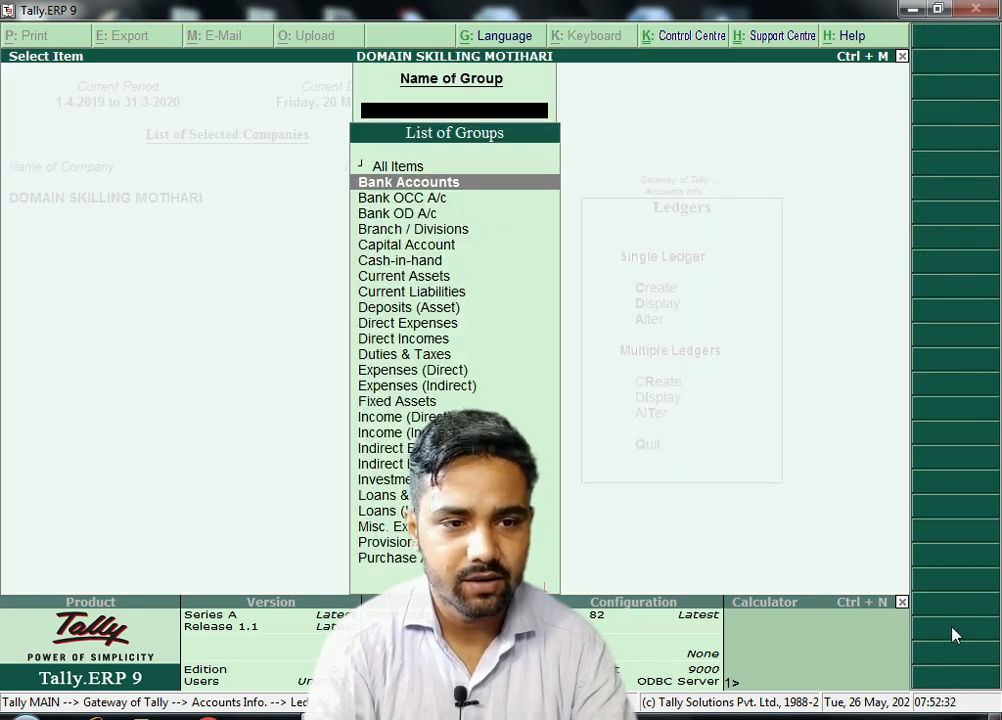
{"action": "key", "text": "Return"}
{"action": "key", "text": "Down"}
{"action": "key", "text": "Down"}
{"action": "key", "text": "Down"}
{"action": "key", "text": "Down"}
{"action": "key", "text": "Down"}
{"action": "key", "text": "Down"}
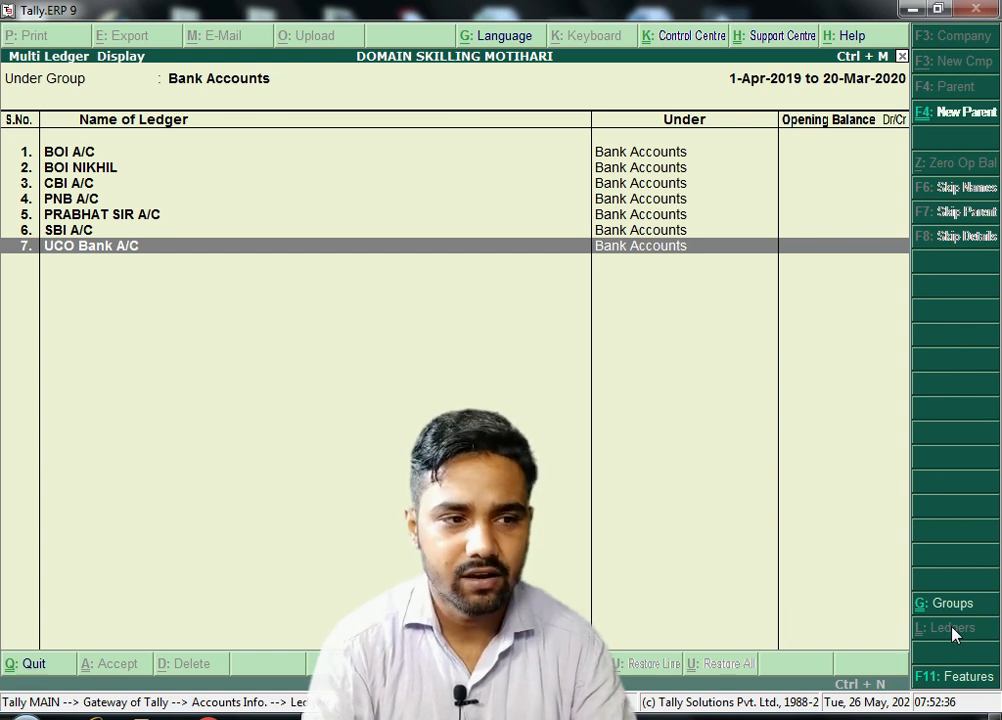
{"action": "key", "text": "Up"}
{"action": "key", "text": "Up"}
{"action": "key", "text": "Up"}
{"action": "key", "text": "Up"}
{"action": "key", "text": "Up"}
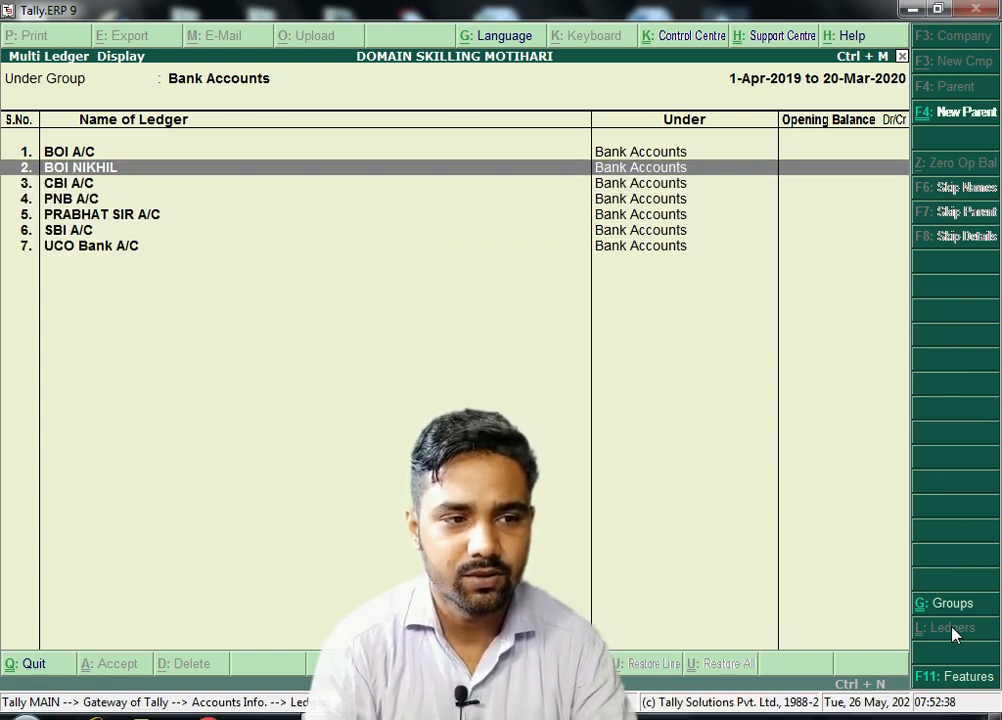
{"action": "key", "text": "Escape"}
{"action": "key", "text": "Escape"}
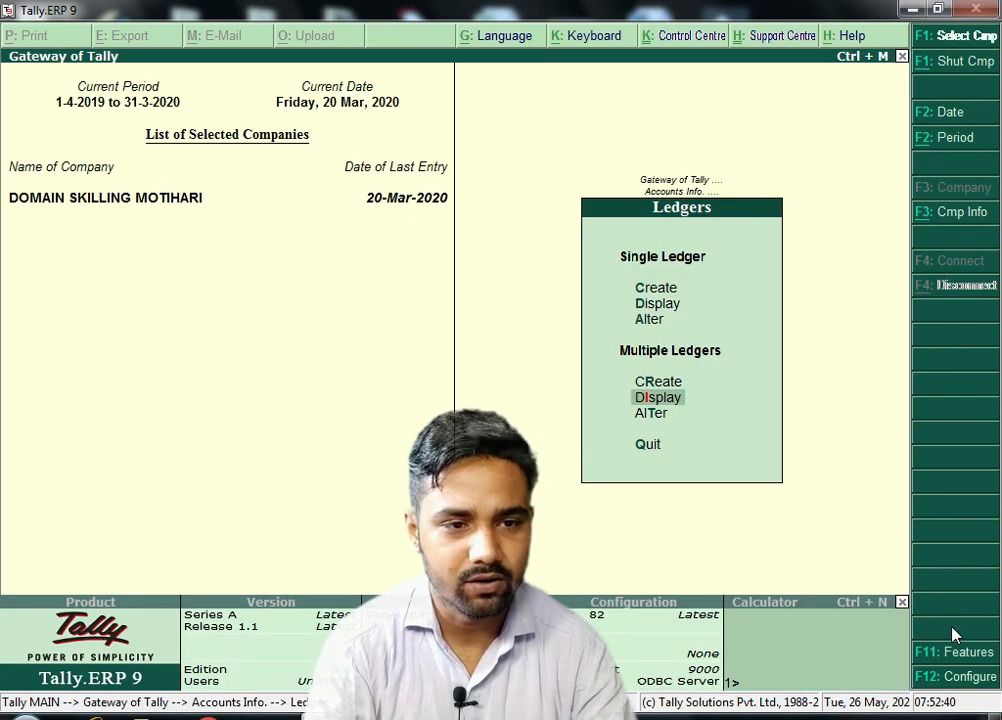
Return to the Gateway of Tally and shut the company DOMAIN SKILLING MOTIHARI
{"action": "key", "text": "Escape"}
{"action": "key", "text": "Escape"}
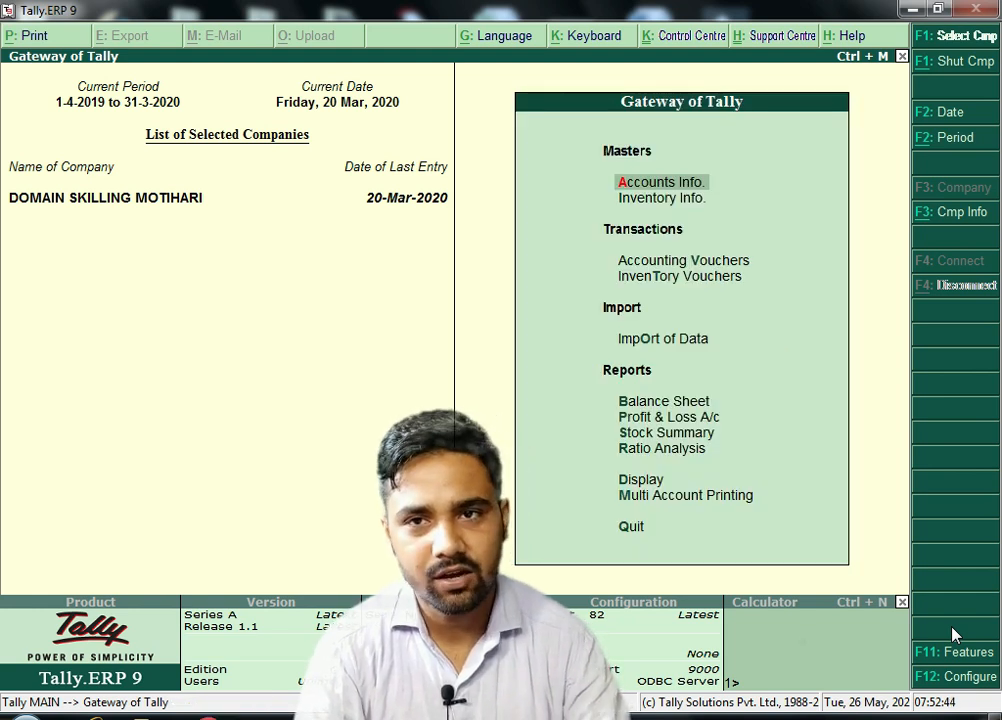
{"action": "key", "text": "alt+F3"}
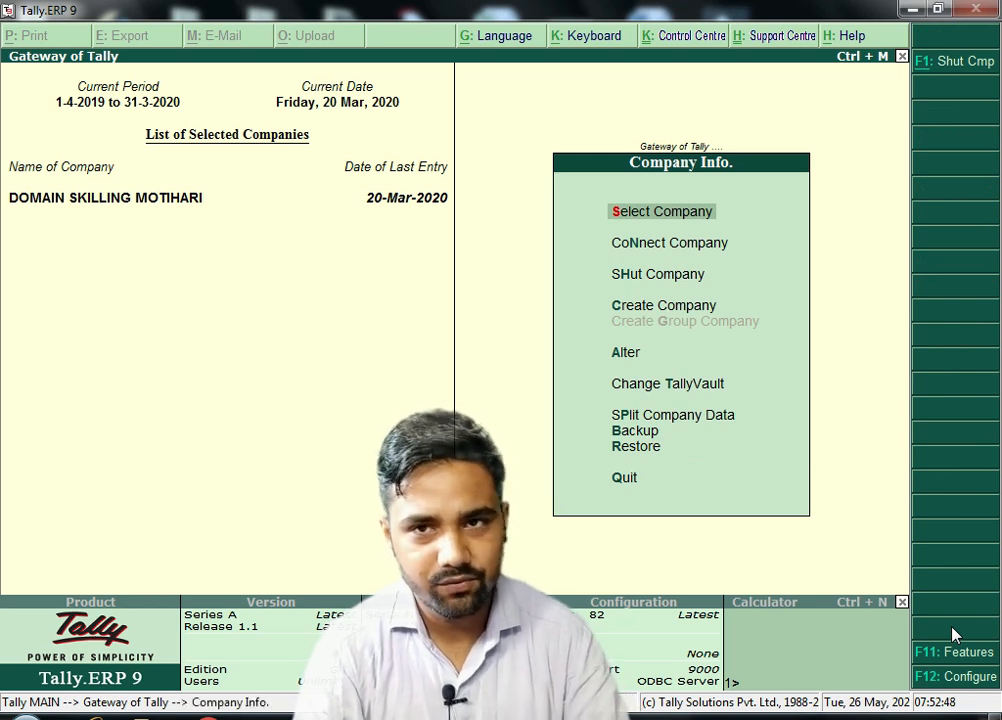
{"action": "key", "text": "Down"}
{"action": "key", "text": "Down"}
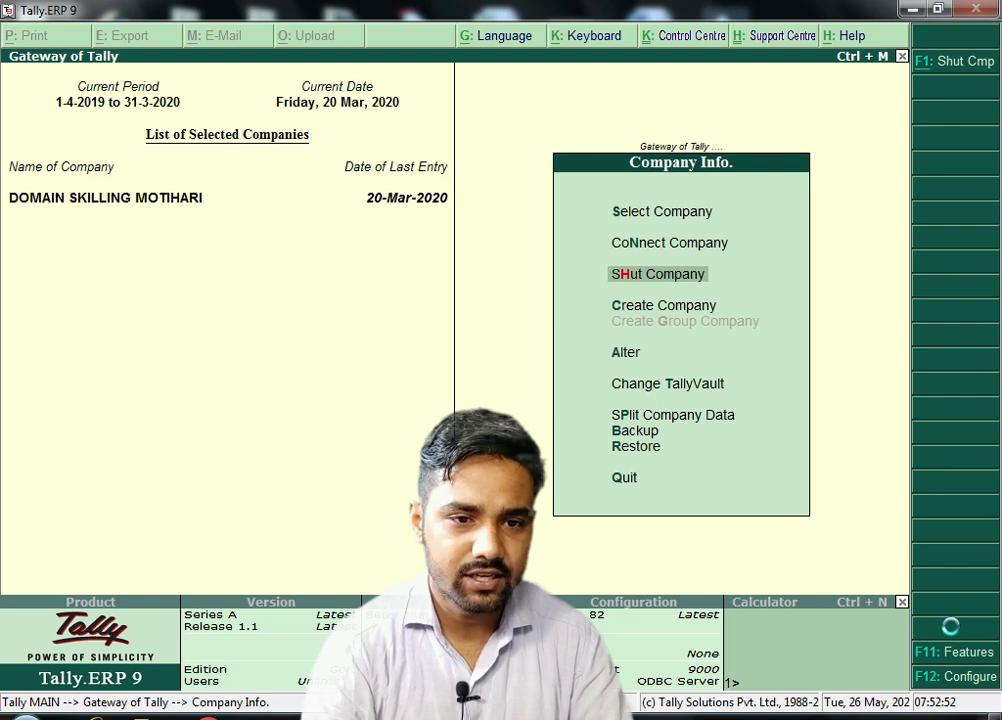
{"action": "key", "text": "Return"}
{"action": "key", "text": "Return"}
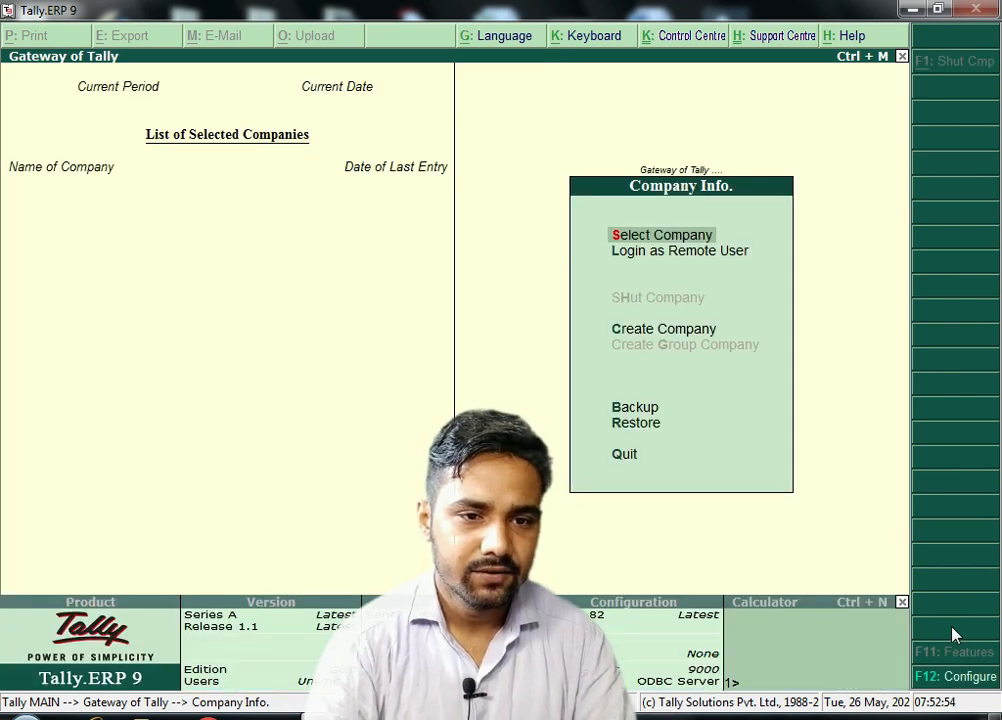
Select the password-protected company Infotech Computer and enter its company password to open it
{"action": "key", "text": "Return"}
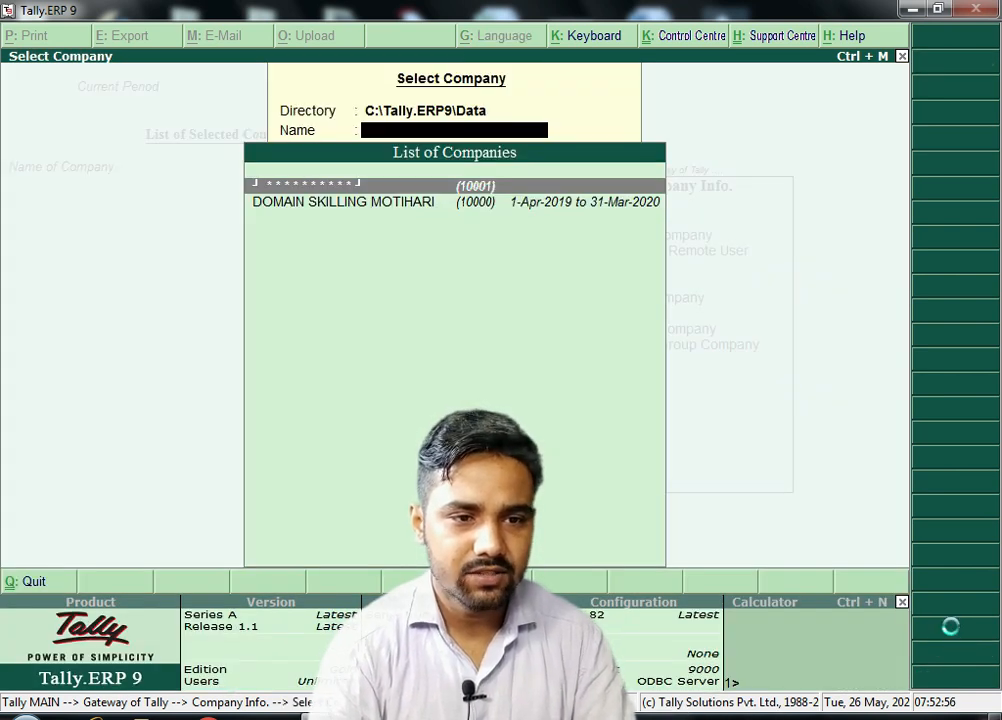
{"action": "key", "text": "Return"}
{"action": "type", "text": "**"}
{"action": "key", "text": "Return"}
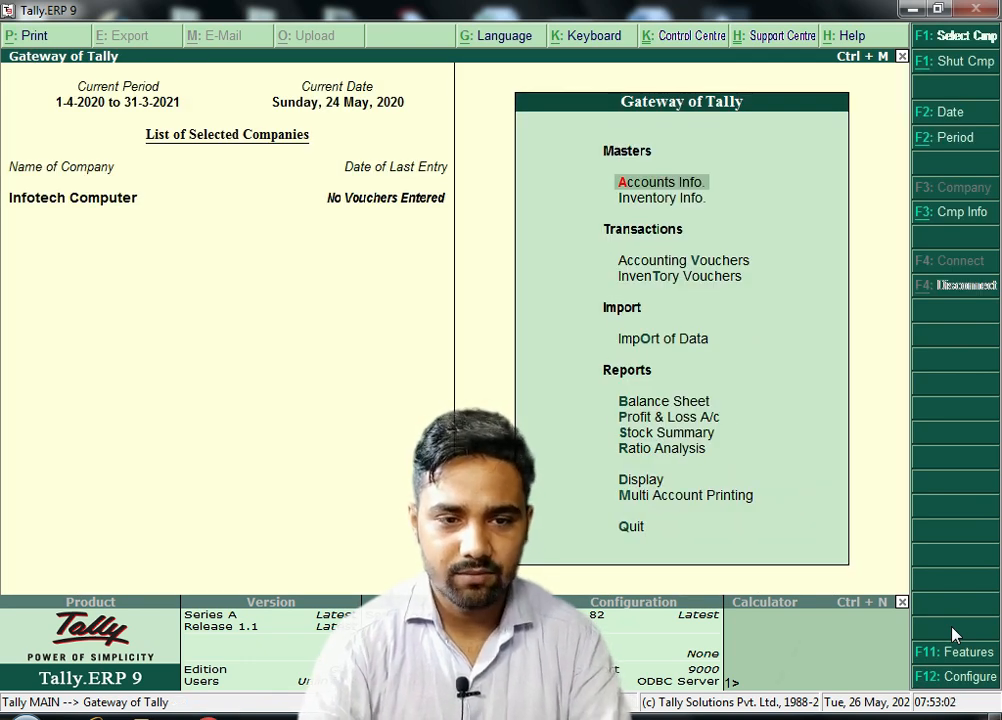
Display the single-ledger list of Infotech Computer to see which ledgers exist
{"action": "key", "text": "Return"}
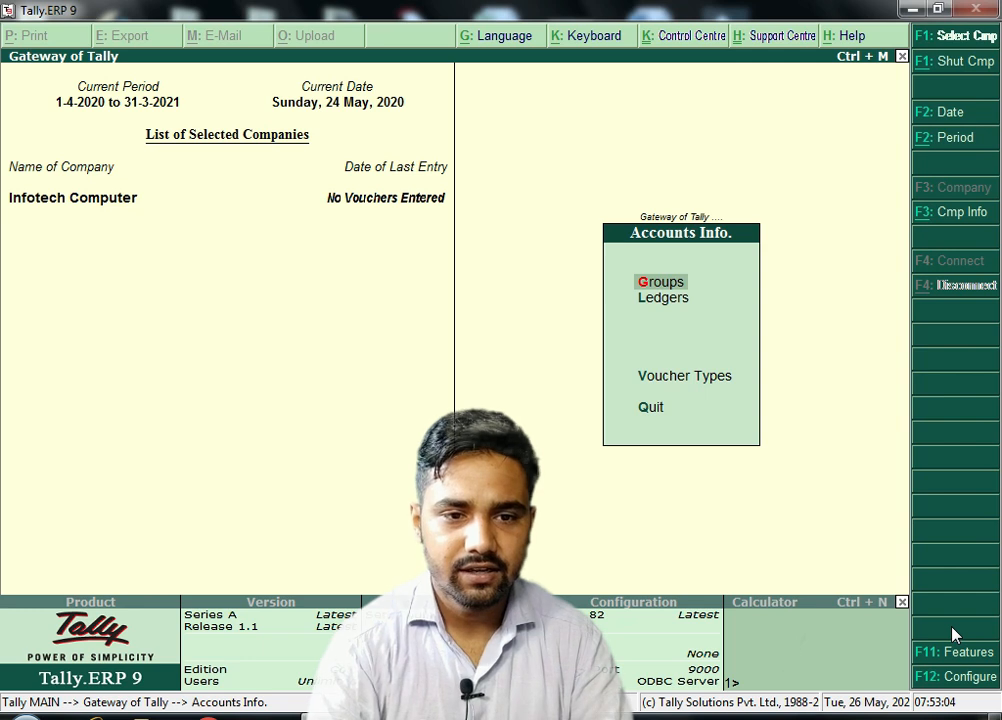
{"action": "key", "text": "Down"}
{"action": "key", "text": "Return"}
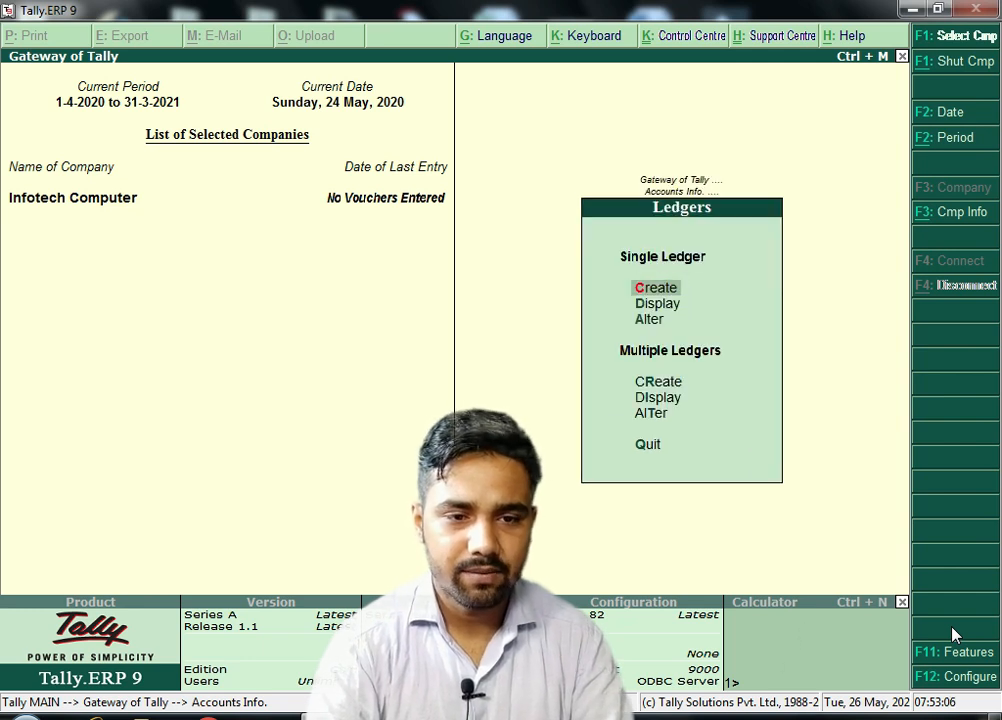
{"action": "key", "text": "Down"}
{"action": "key", "text": "Return"}
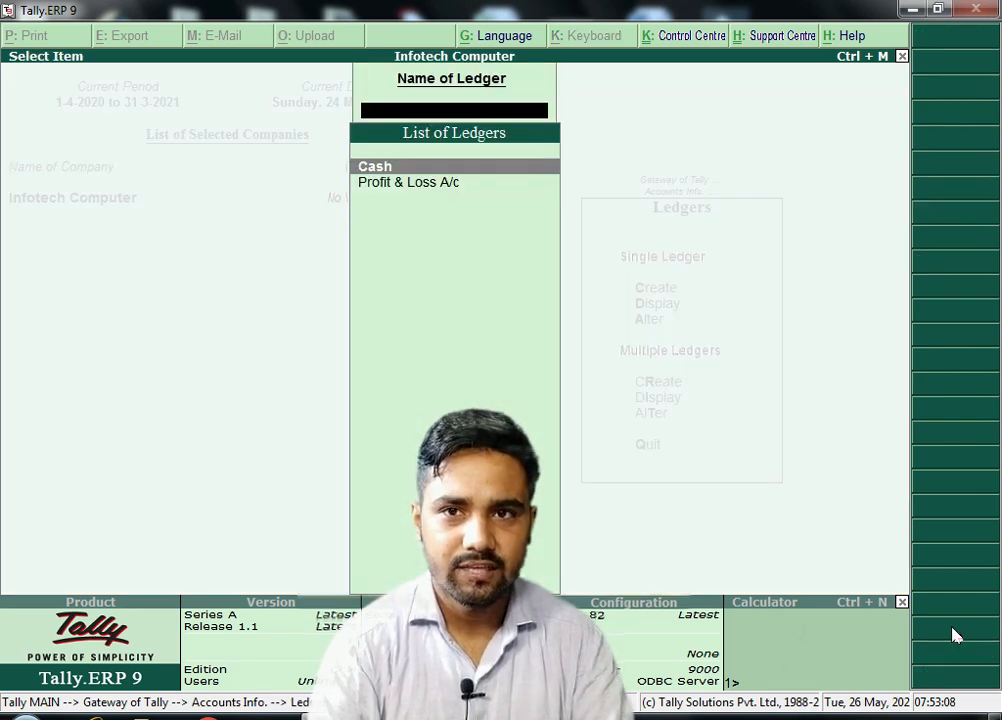
{"action": "key", "text": "Escape"}
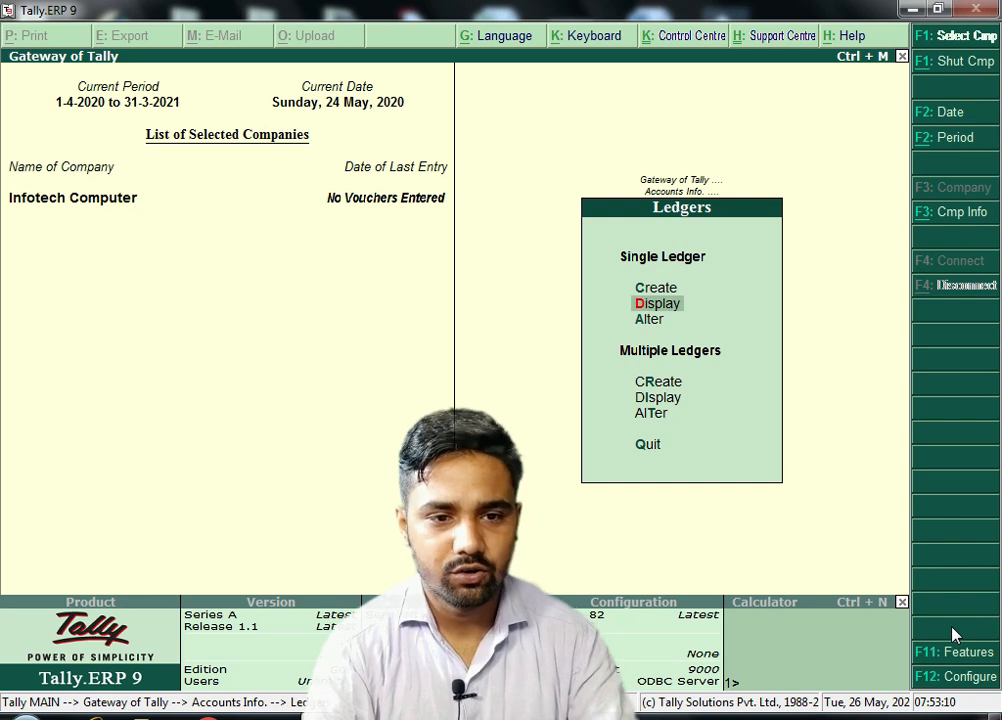
Start a single ledger named UCO Bank A/C without an alias and place it under Bank Accounts
{"action": "key", "text": "Up"}
{"action": "key", "text": "Return"}
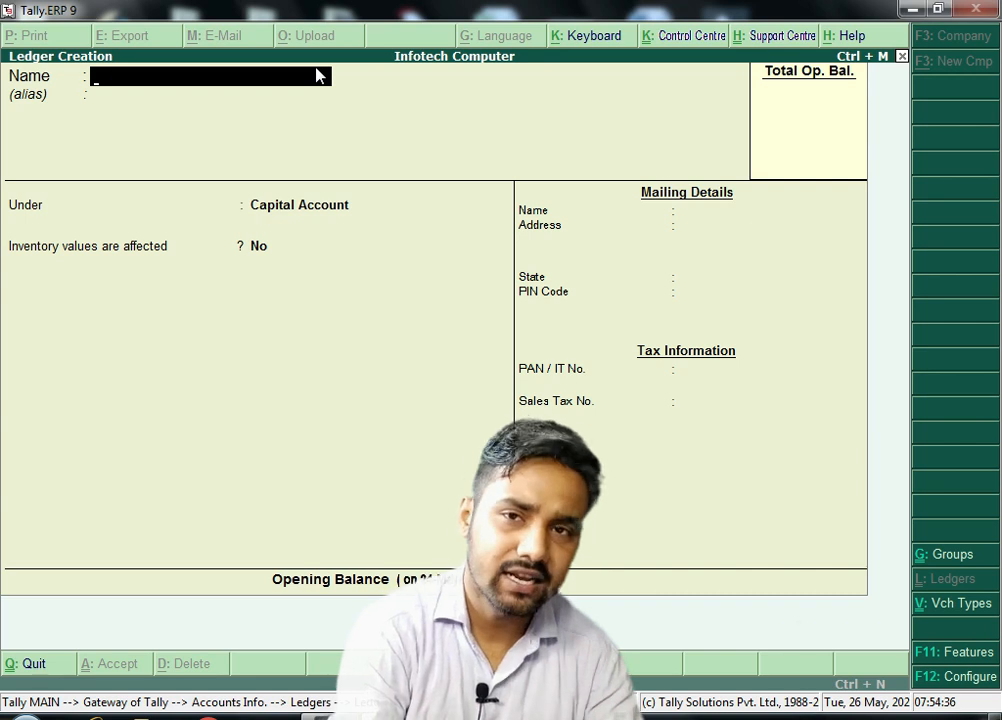
{"action": "type", "text": "UCO Bank A"}
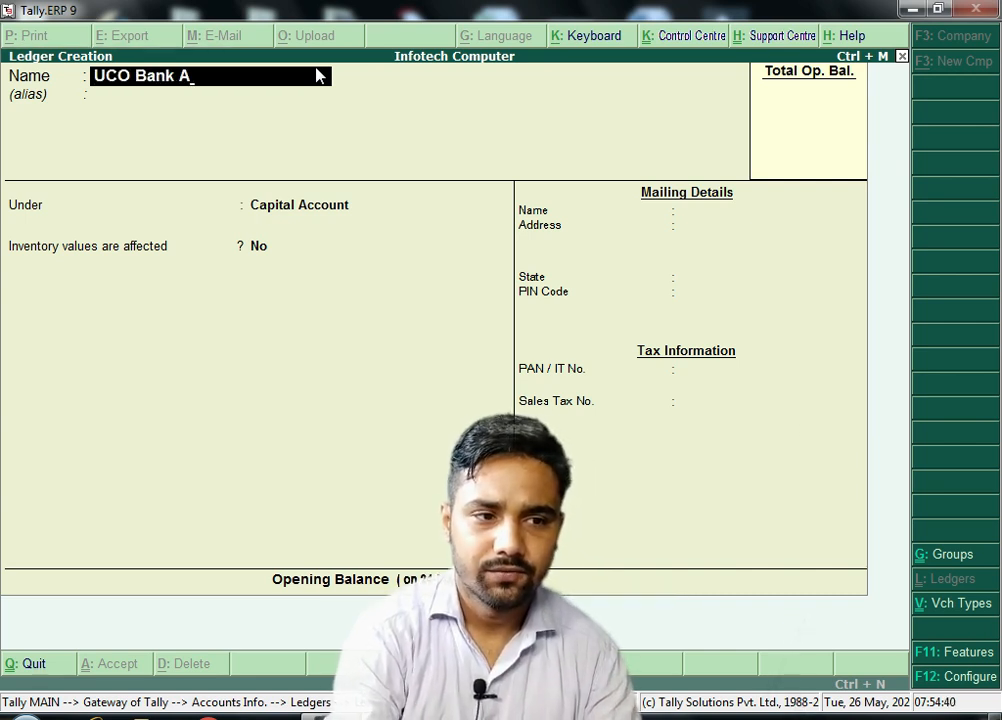
{"action": "type", "text": "/C"}
{"action": "key", "text": "Return"}
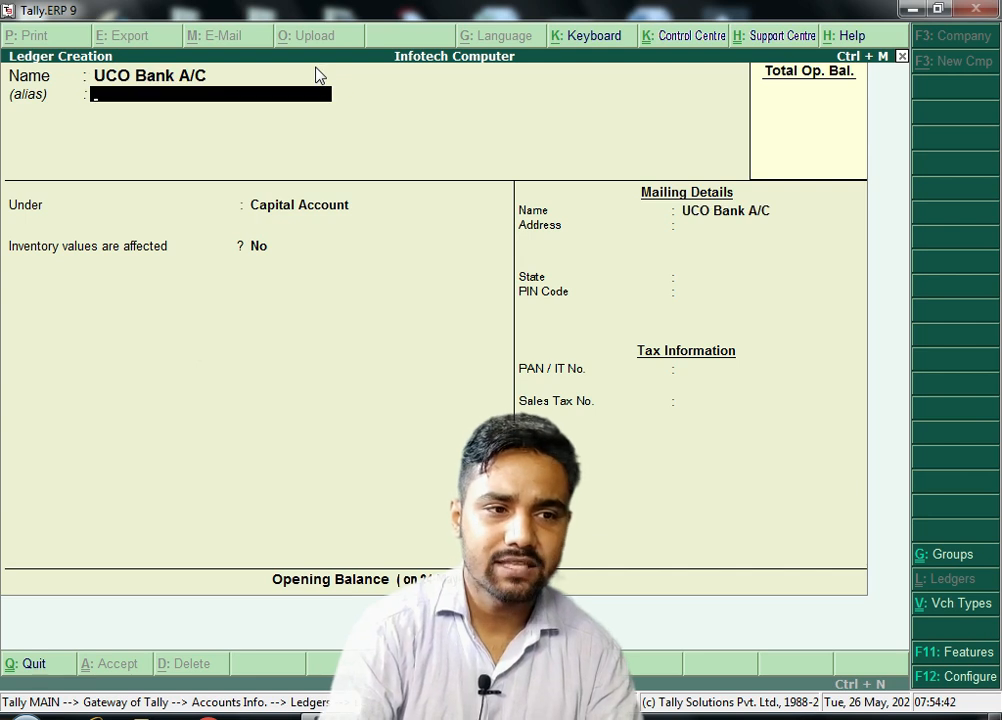
{"action": "key", "text": "Return"}
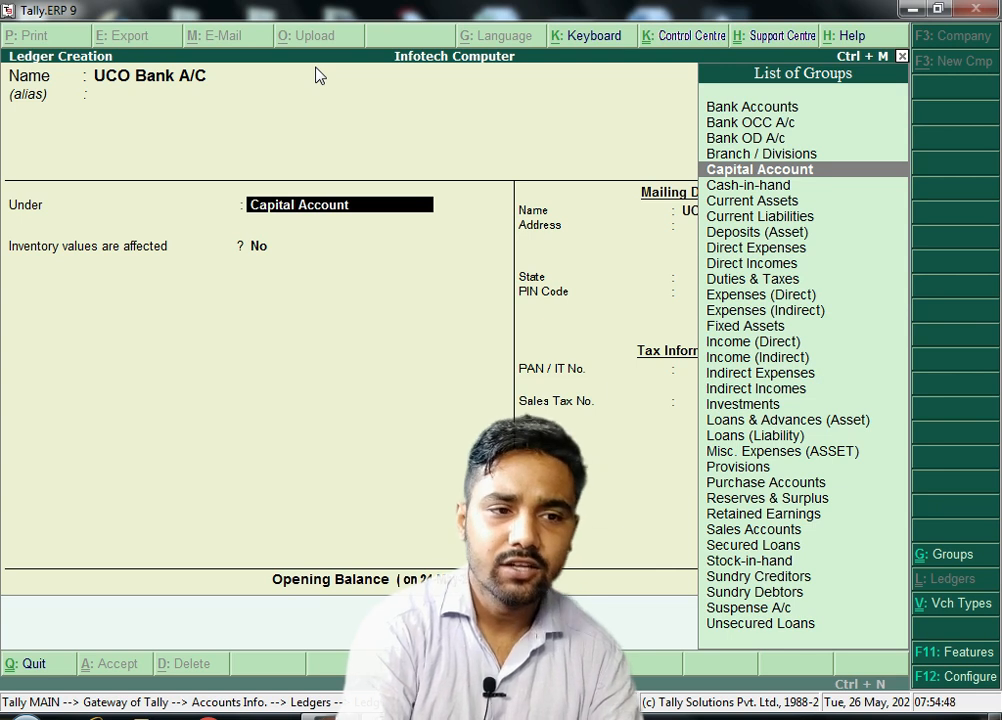
{"action": "type", "text": "Bank"}
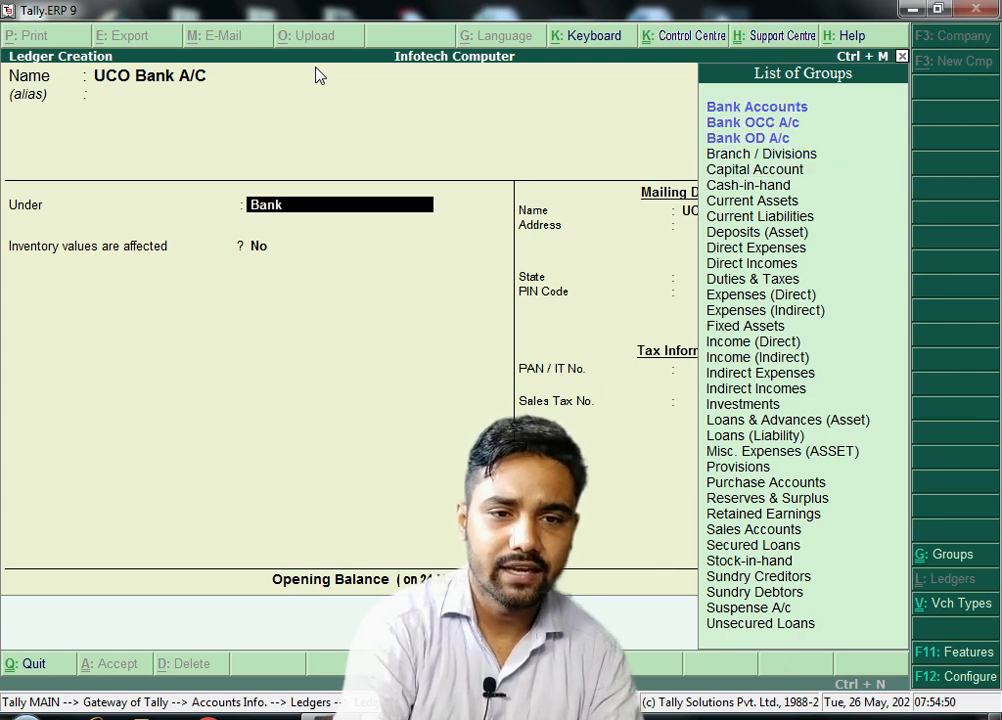
{"action": "key", "text": "Return"}
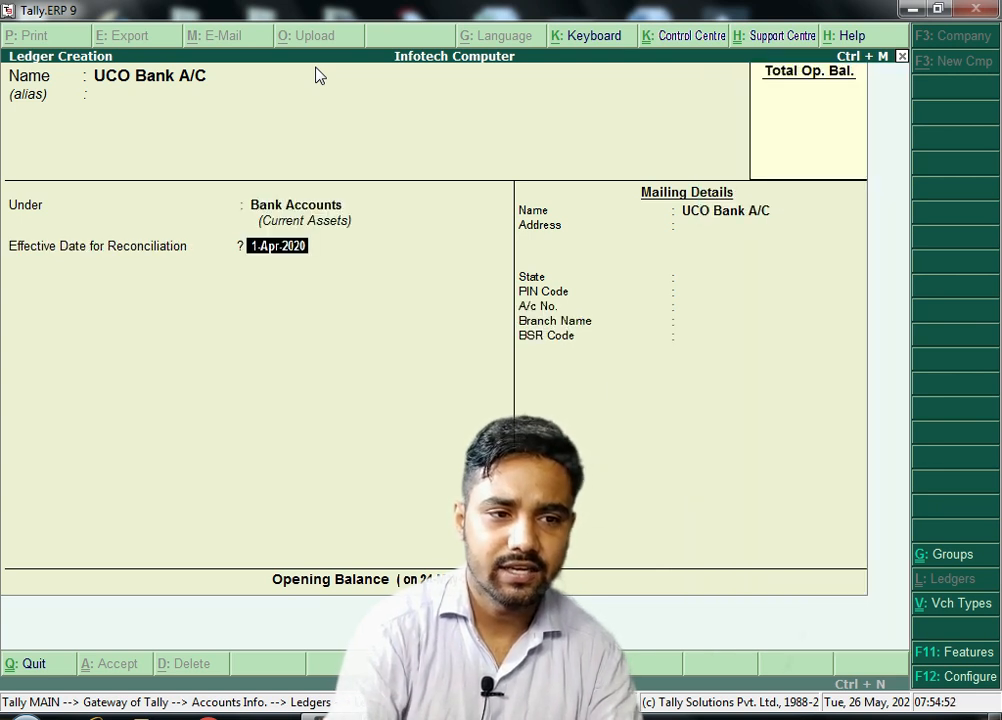
Keep the 1-Apr-2020 reconciliation date, set State to Not Applicable, leave the other details blank and save the UCO Bank A/C ledger
{"action": "key", "text": "Return"}
{"action": "key", "text": "Return"}
{"action": "key", "text": "Return"}
{"action": "key", "text": "Return"}
{"action": "key", "text": "Return"}
{"action": "key", "text": "Return"}
{"action": "key", "text": "Return"}
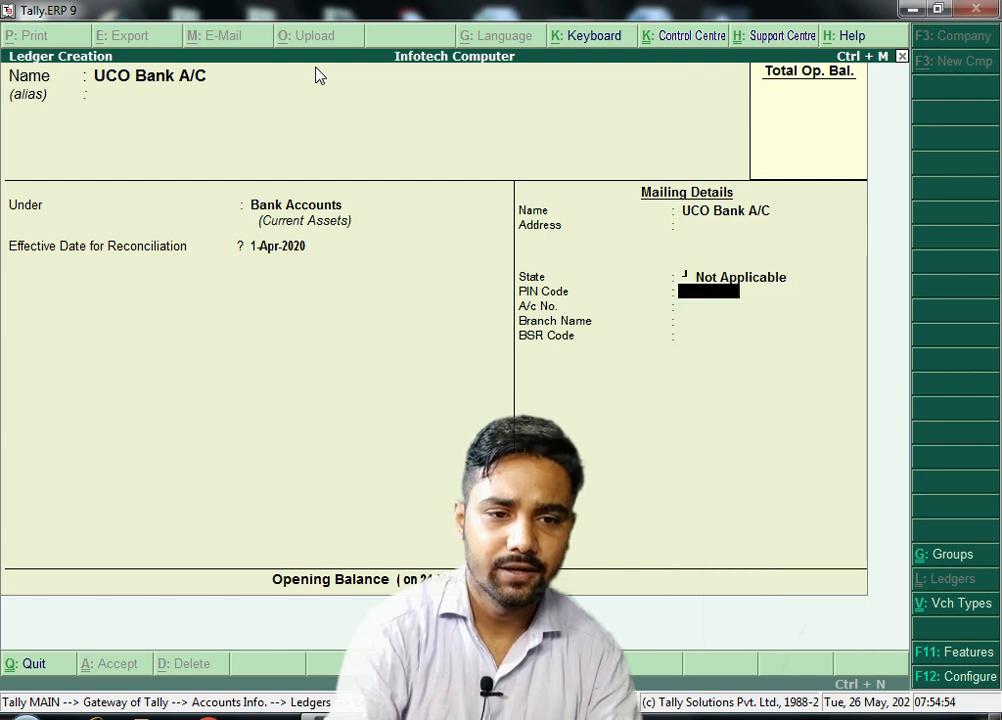
{"action": "key", "text": "Return"}
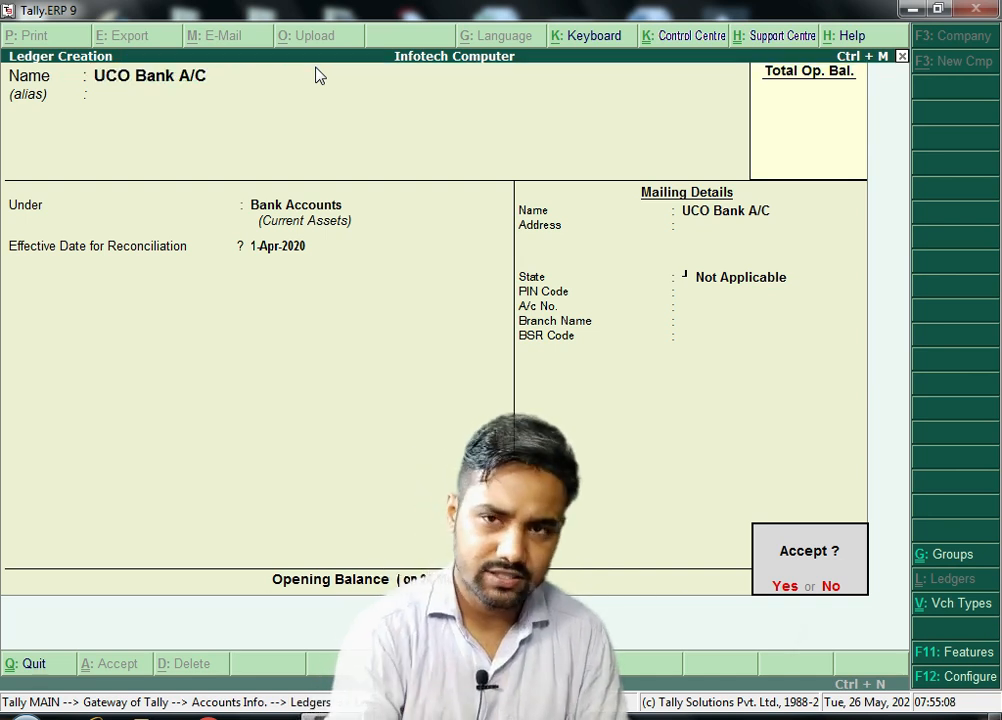
{"action": "key", "text": "Return"}
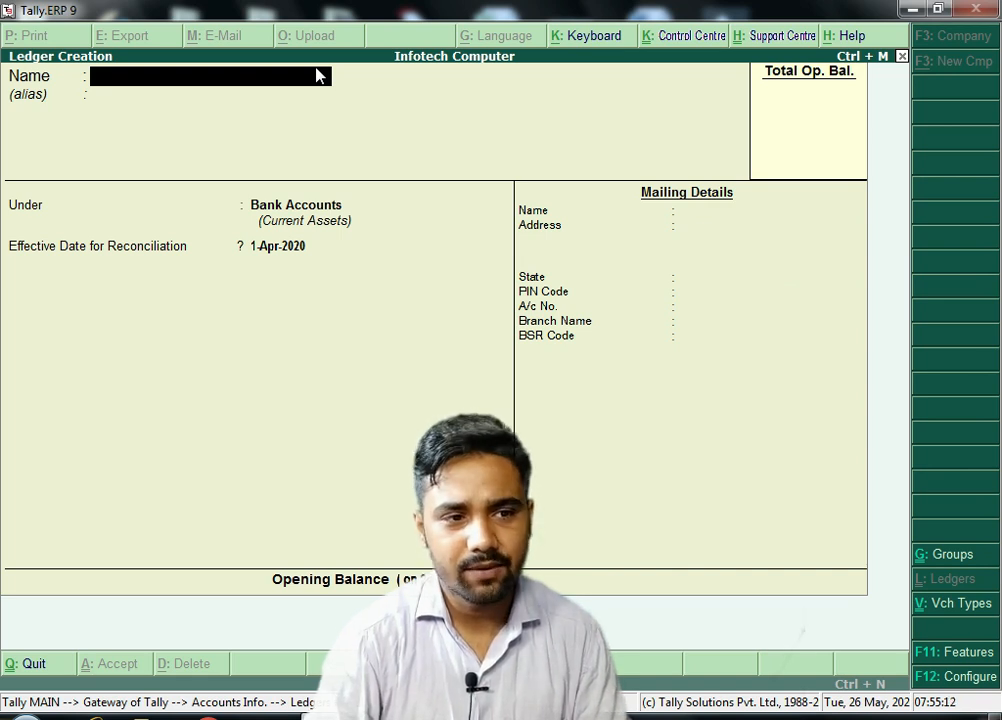
Leave ledger creation and check the single-ledger list for UCO Bank A/C
{"action": "key", "text": "Escape"}
{"action": "key", "text": "Return"}
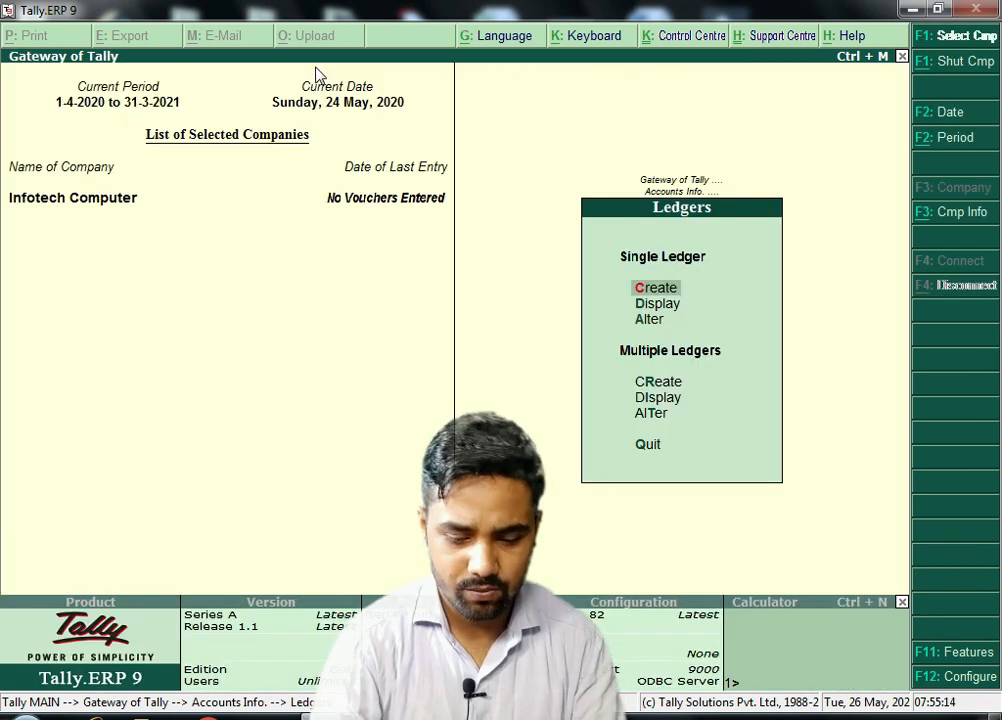
{"action": "key", "text": "Down"}
{"action": "key", "text": "Return"}
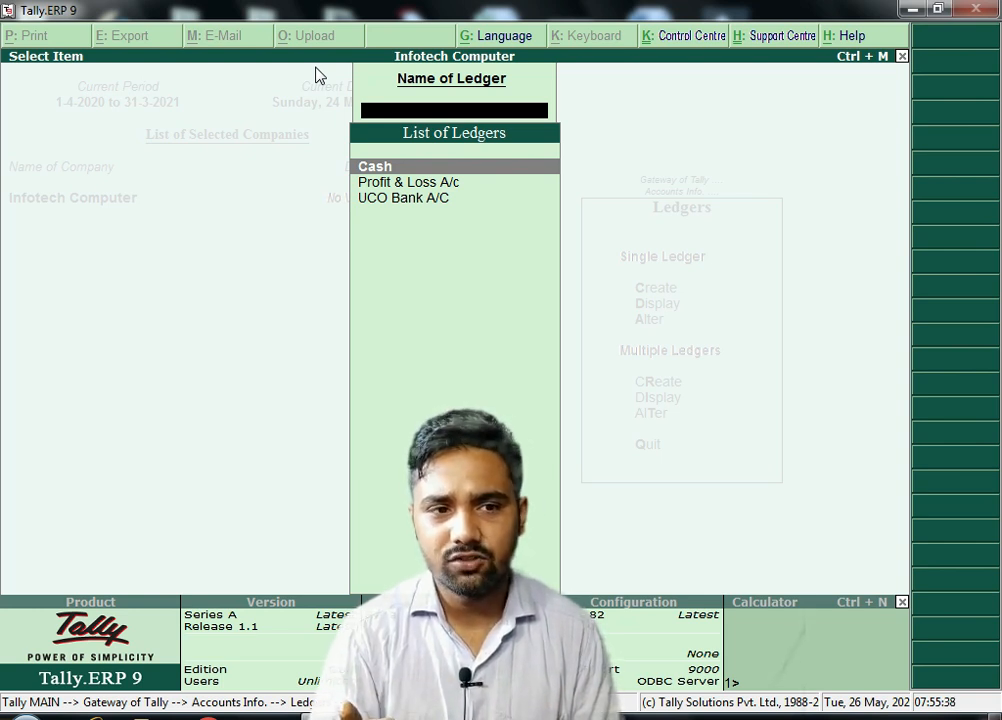
{"action": "key", "text": "Escape"}
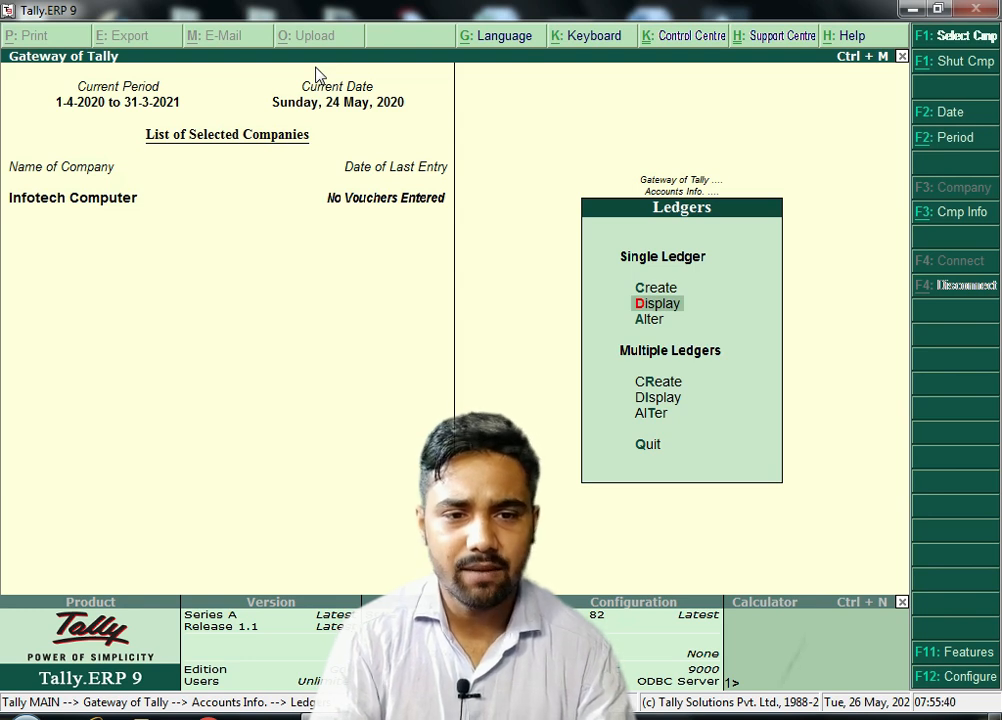
Start a single ledger named Capital A/C without an alias and place it under Capital Account
{"action": "key", "text": "Up"}
{"action": "key", "text": "Return"}
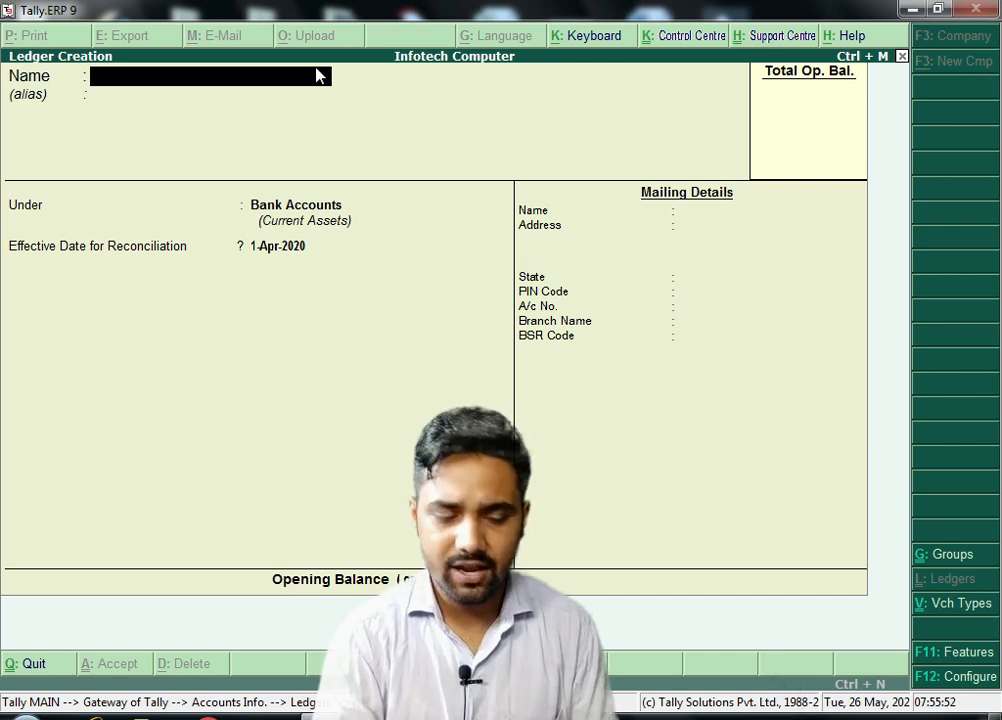
{"action": "type", "text": "Capital"}
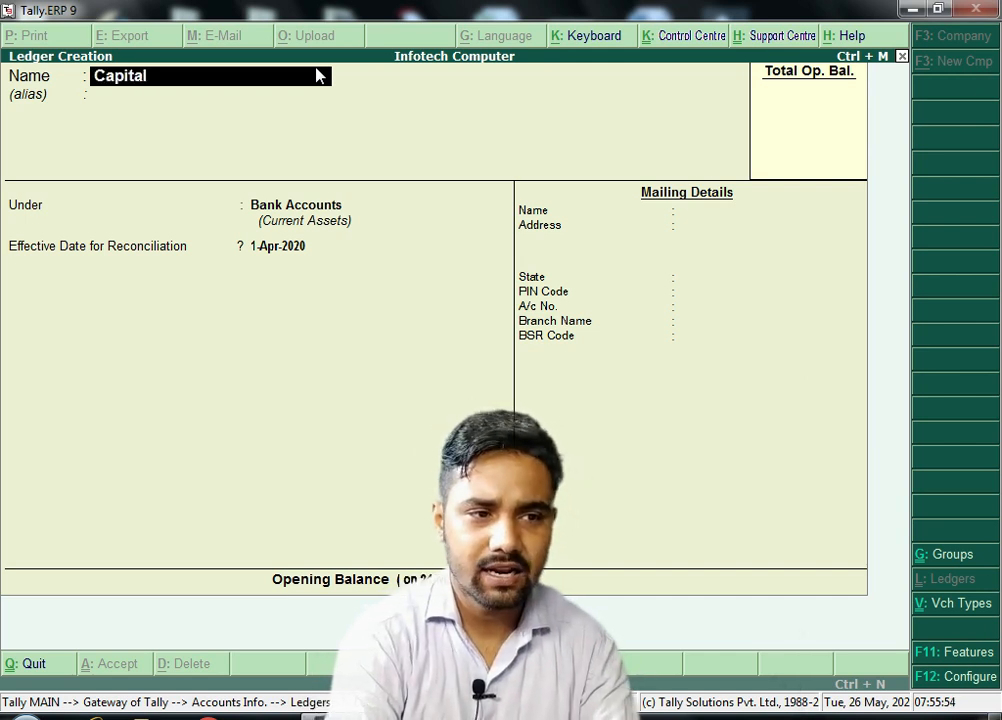
{"action": "type", "text": " A/C"}
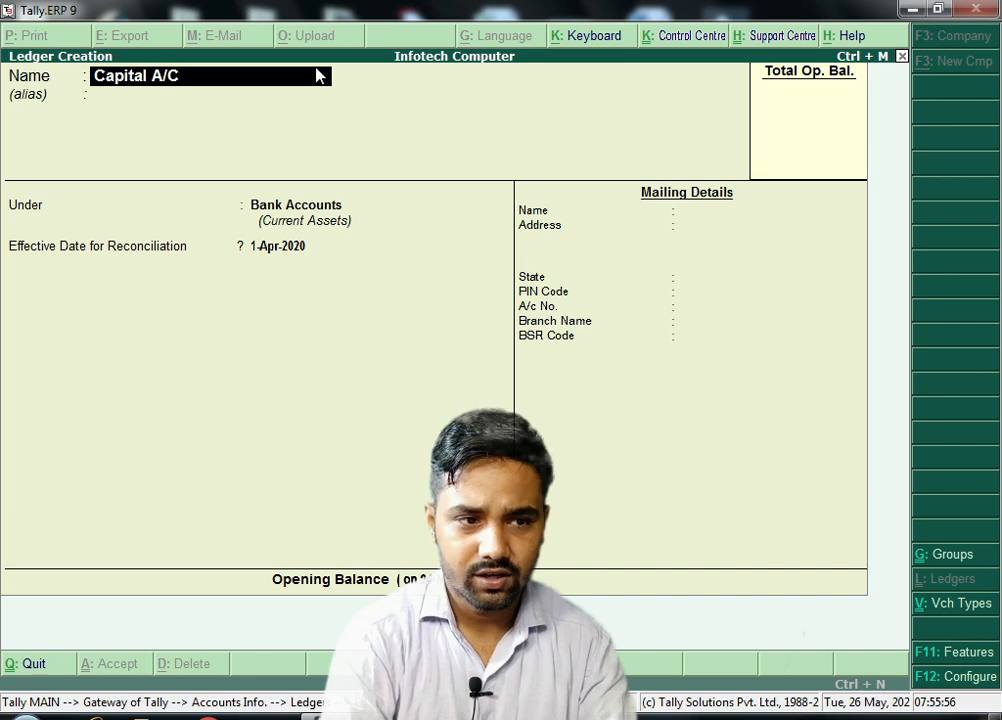
{"action": "key", "text": "Return"}
{"action": "key", "text": "Return"}
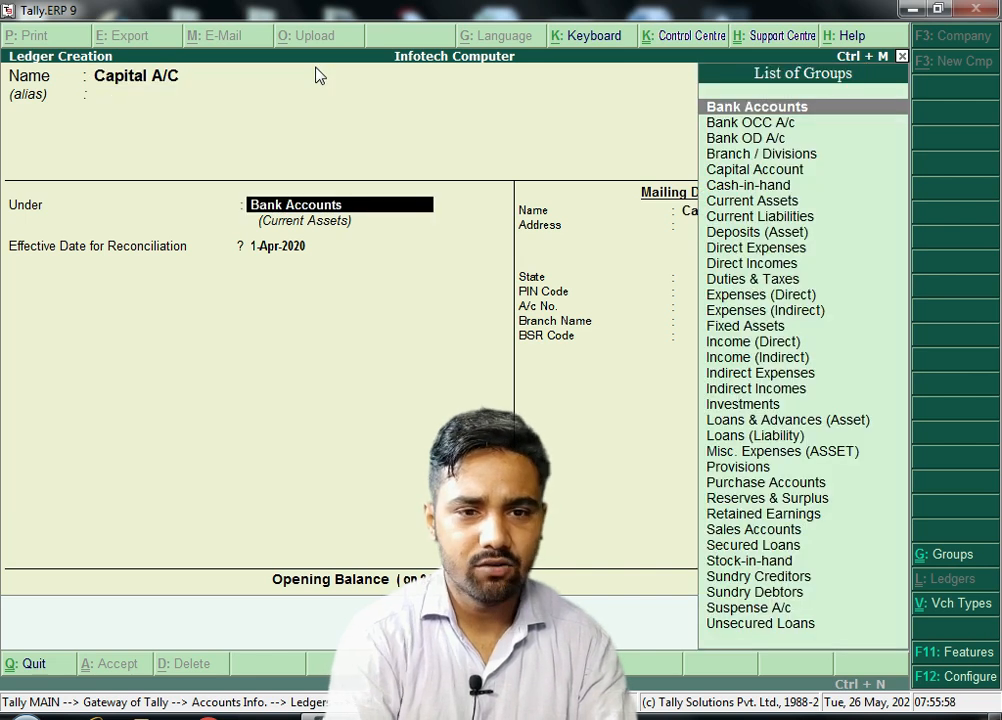
{"action": "type", "text": "Capit"}
{"action": "key", "text": "Return"}
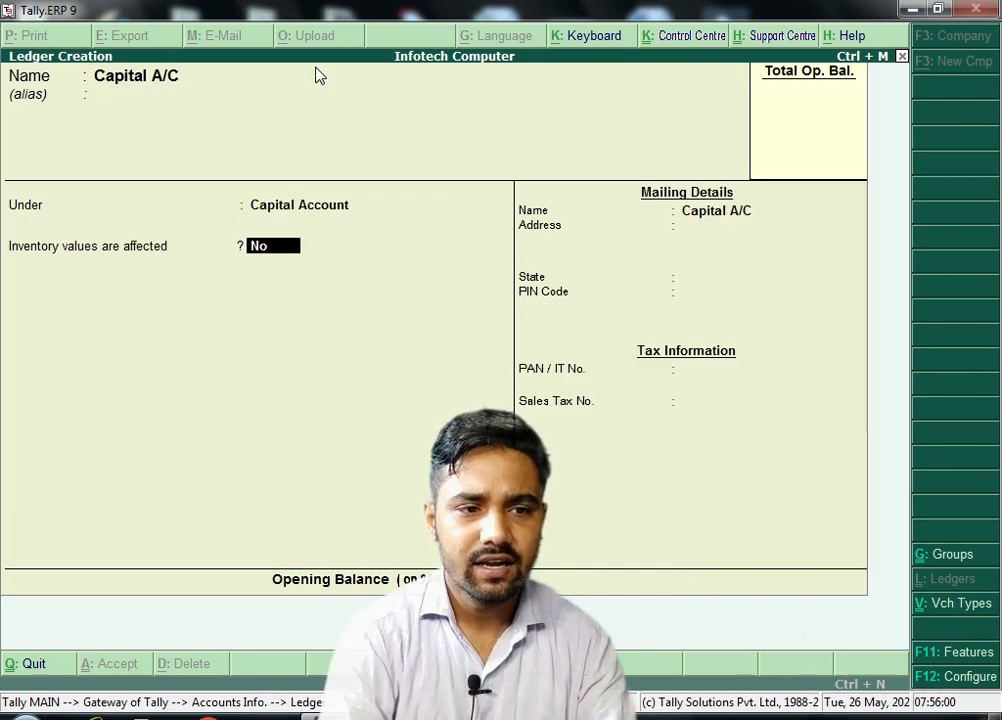
Keep inventory values unaffected for Capital A/C, leave its address blank, and change the Windows color scheme to Windows 7 Basic
{"action": "key", "text": "Return"}
{"action": "key", "text": "Return"}
{"action": "key", "text": "Return"}
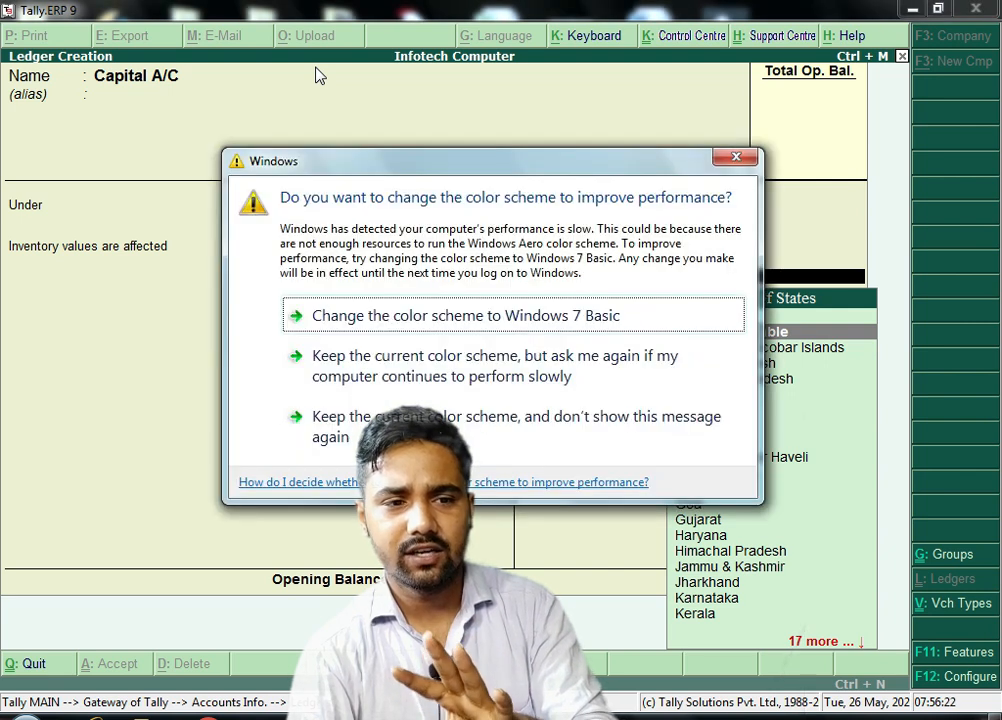
{"action": "left_click", "coordinate": [391, 316]}
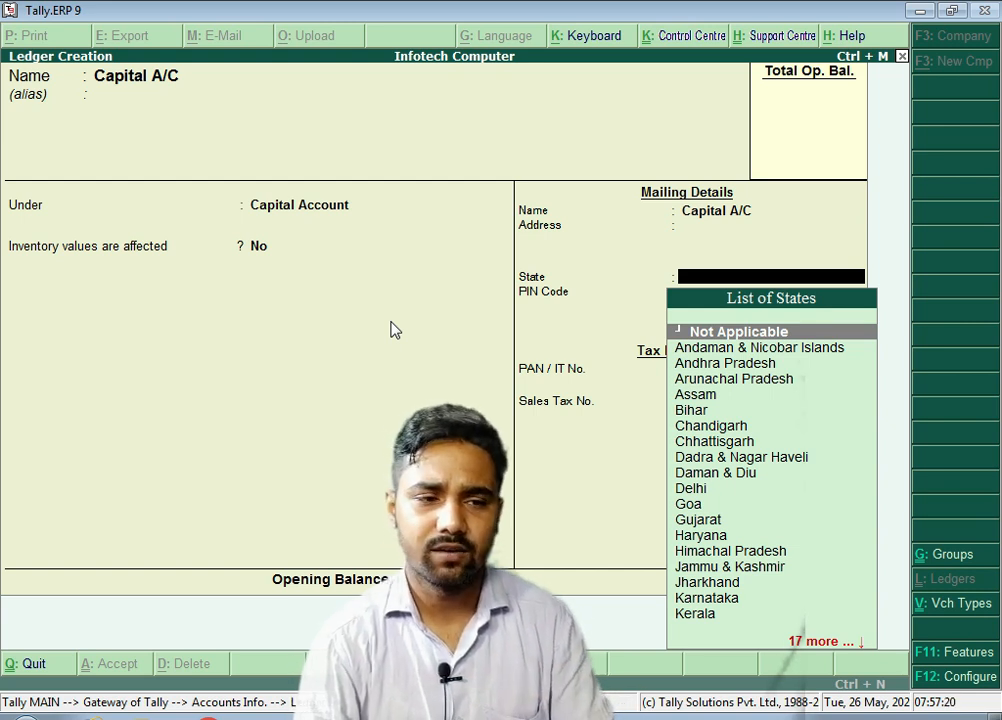
Set Capital A/C's State to Bihar, enter the postal PIN code, leave the tax details and opening balance blank, and save the ledger
{"action": "type", "text": "Bihar"}
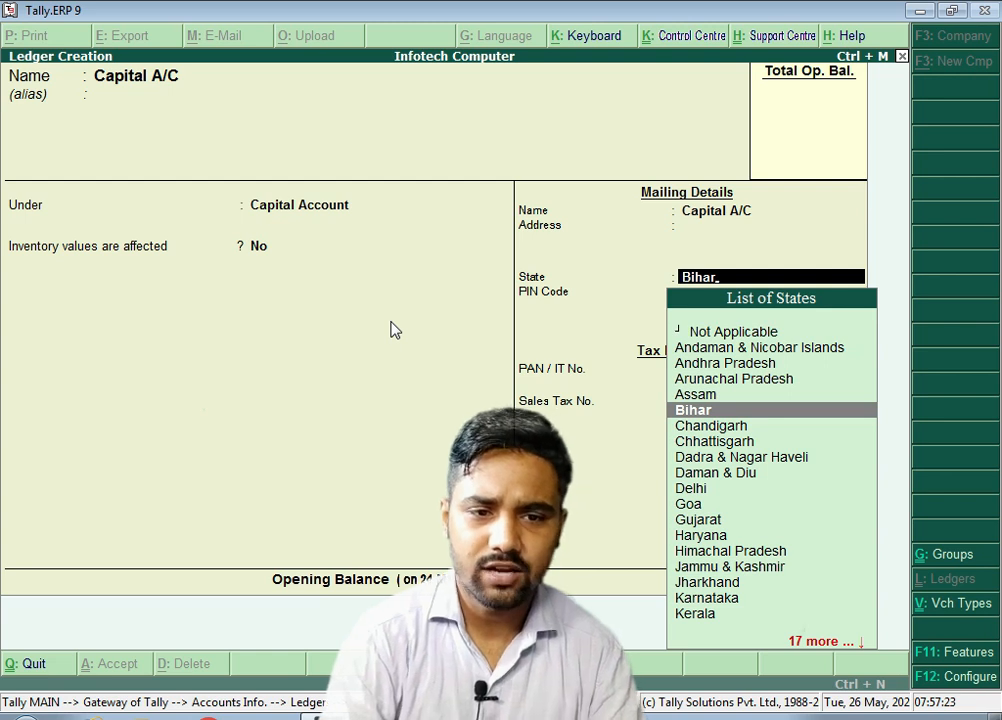
{"action": "key", "text": "Return"}
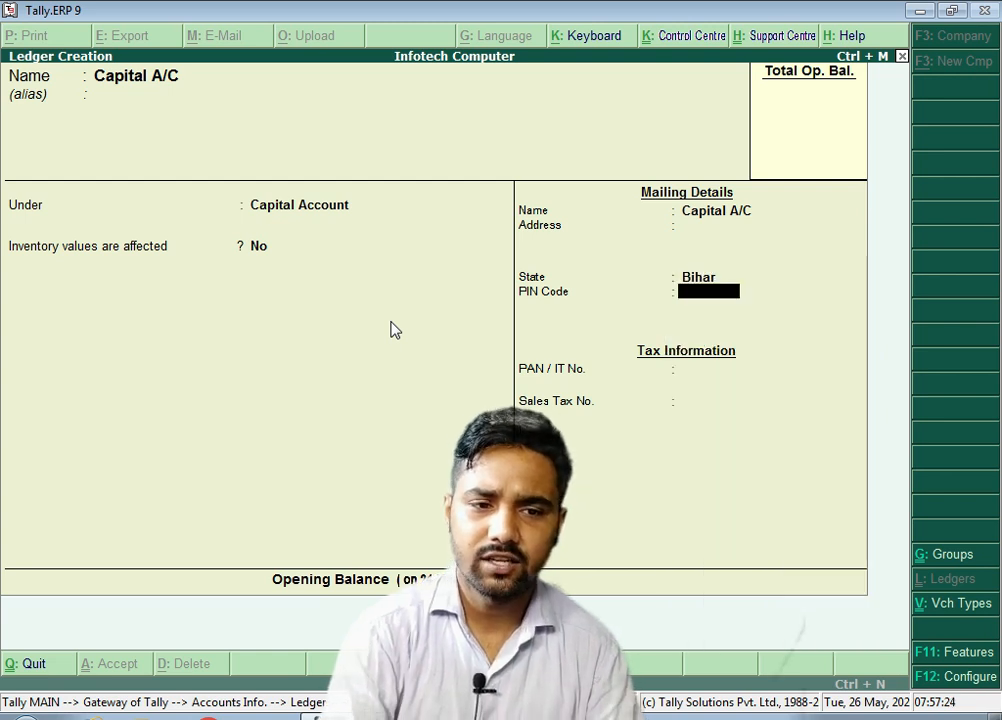
{"action": "type", "text": "845401"}
{"action": "key", "text": "Return"}
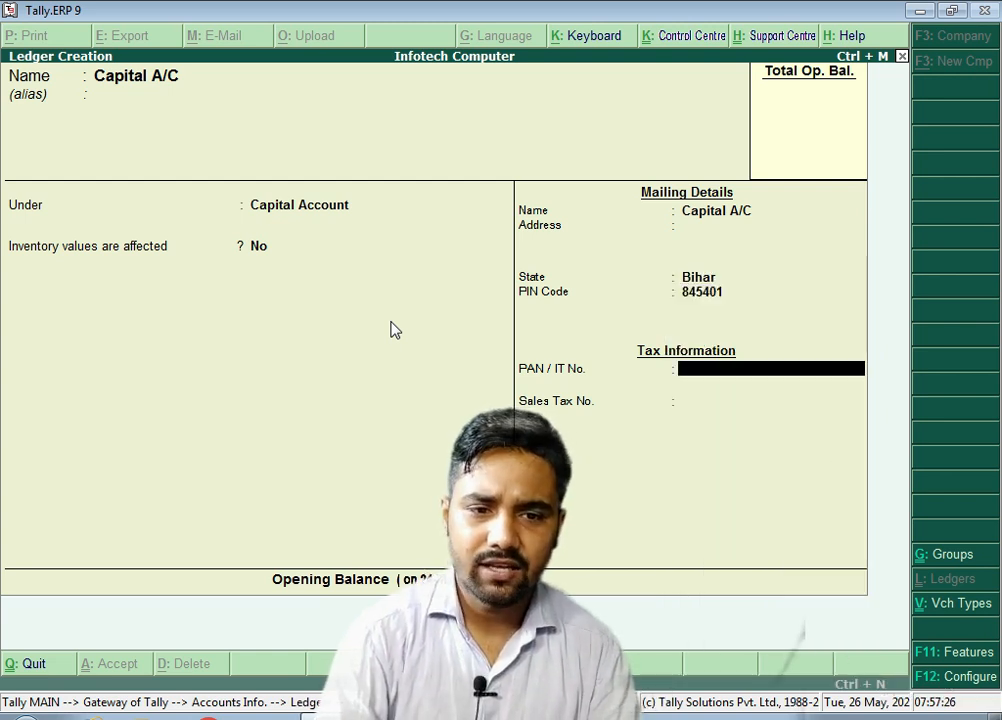
{"action": "key", "text": "Return"}
{"action": "key", "text": "Return"}
{"action": "key", "text": "Return"}
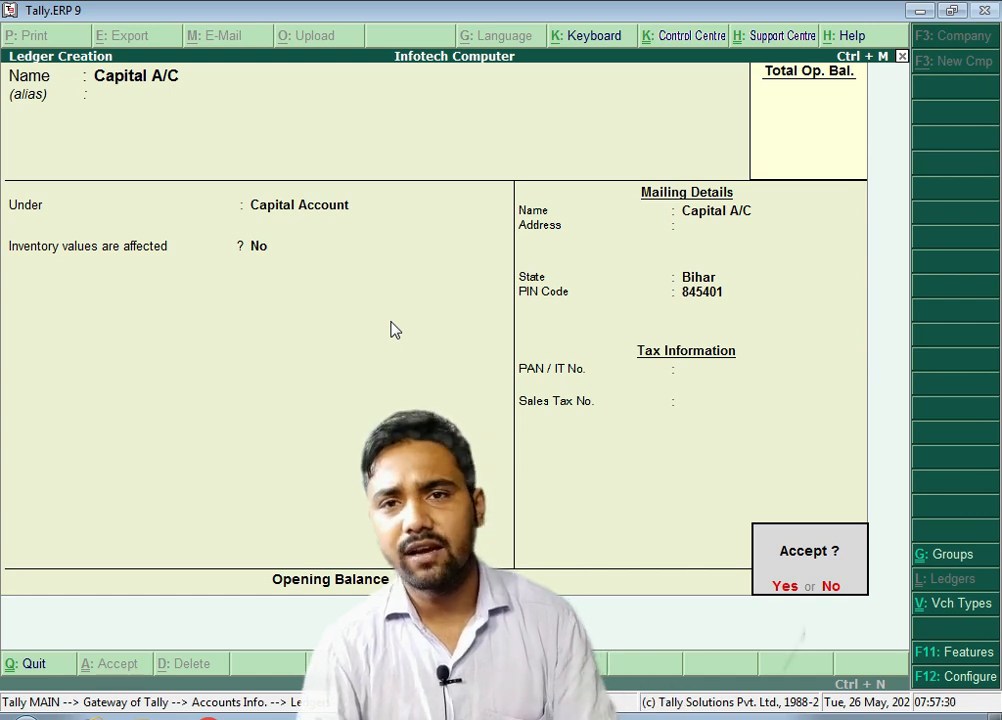
{"action": "key", "text": "Return"}
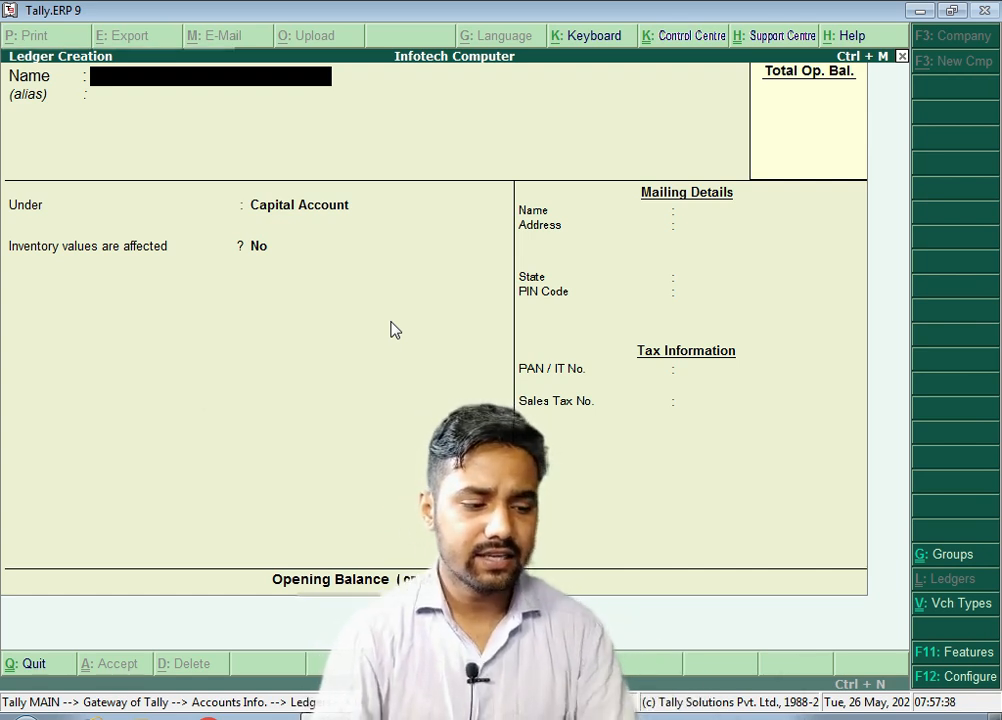
Create a single ledger named Rent A/C under Indirect Expenses, keep inventory values unaffected, and save it
{"action": "type", "text": "Rent"}
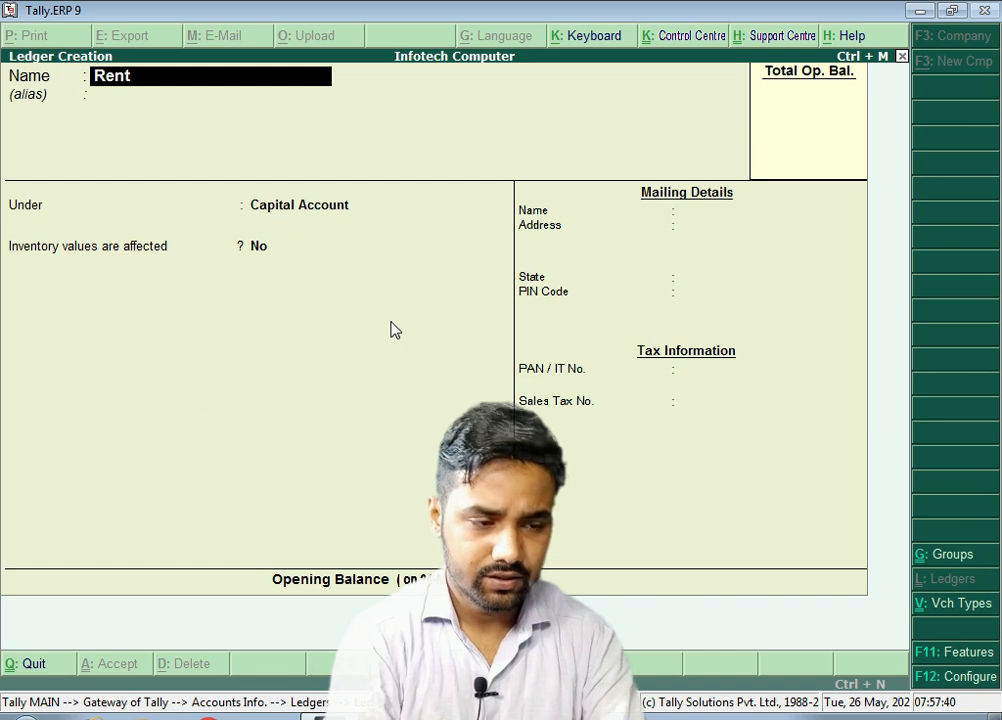
{"action": "type", "text": " A/C"}
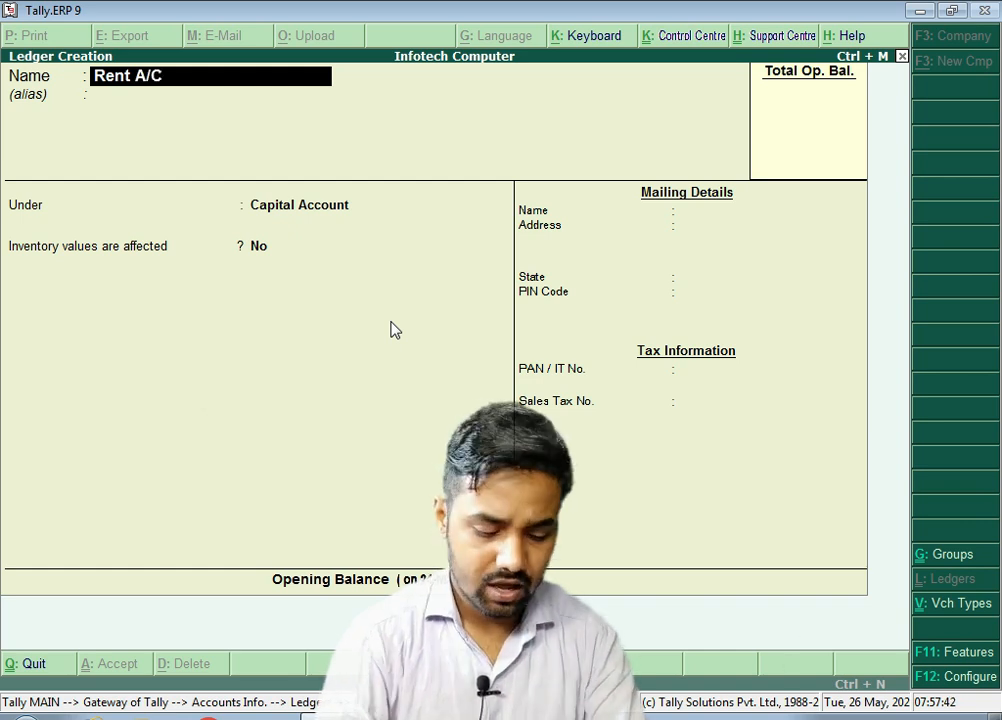
{"action": "key", "text": "Return"}
{"action": "key", "text": "Return"}
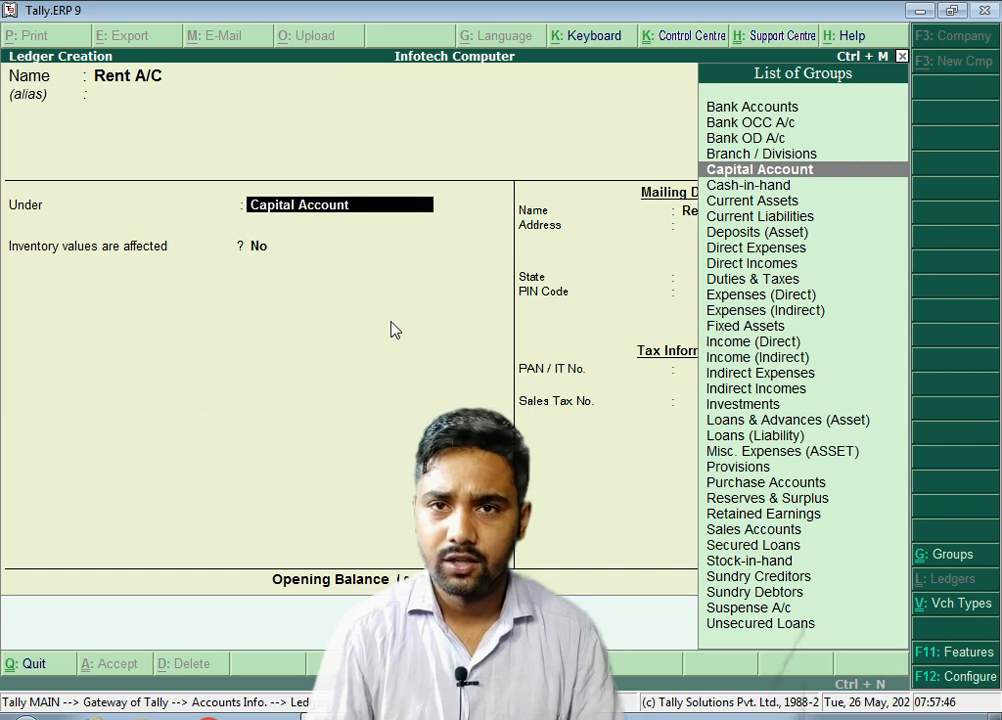
{"action": "type", "text": "Indi"}
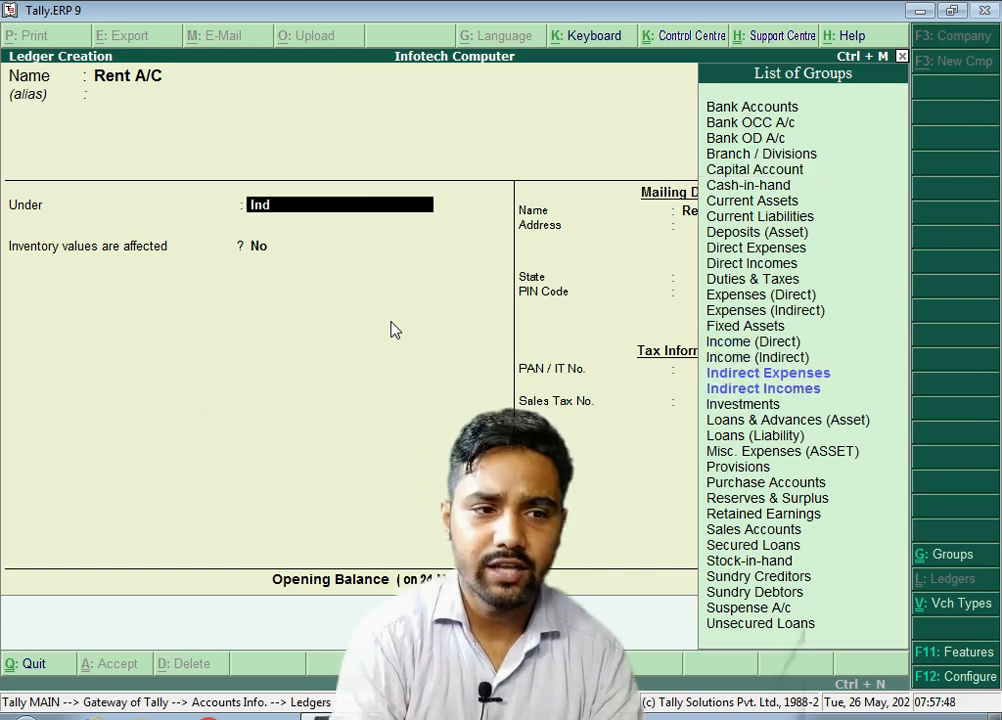
{"action": "key", "text": "Down"}
{"action": "key", "text": "Return"}
{"action": "key", "text": "Return"}
{"action": "key", "text": "Return"}
{"action": "key", "text": "Return"}
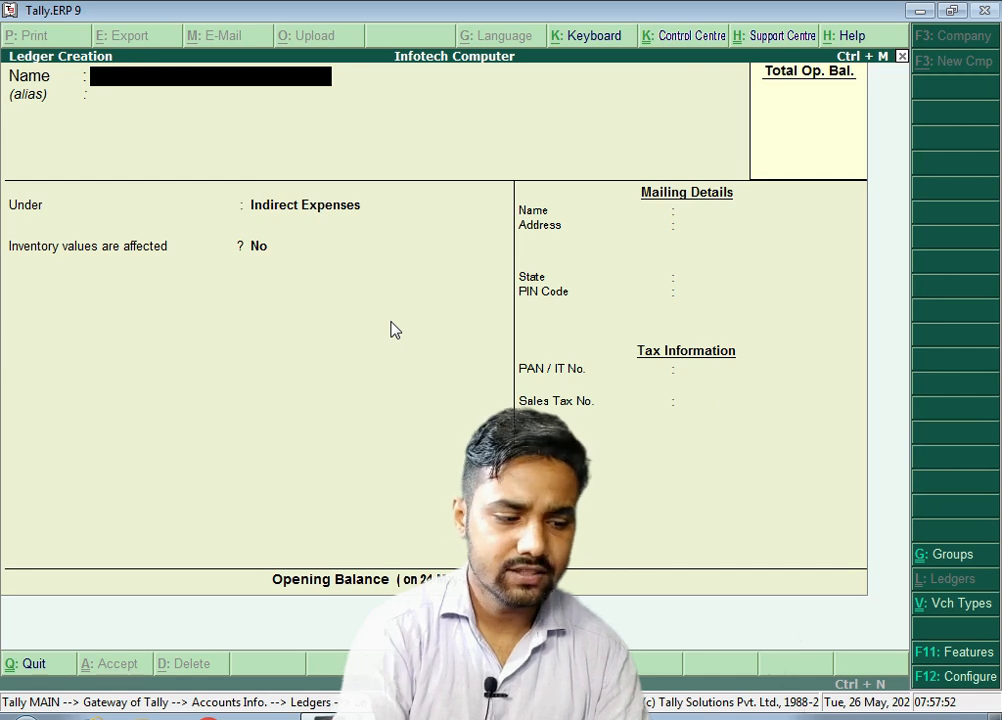
Create a single ledger named Electricity Bill A/C under Indirect Expenses, keep inventory values unaffected, and save it
{"action": "type", "text": "Elec"}
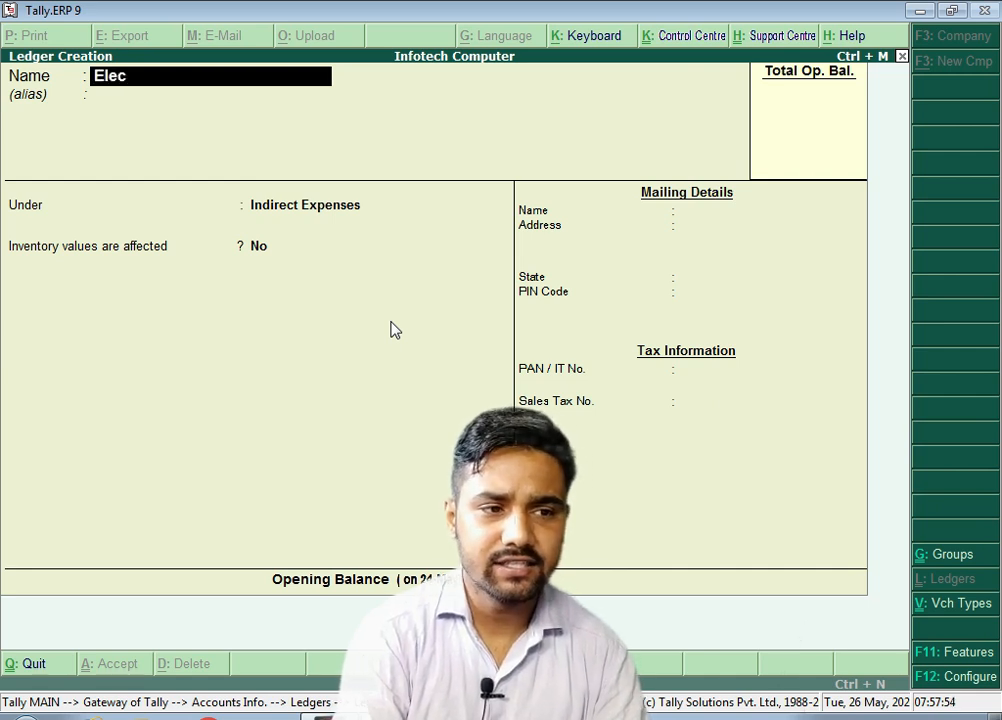
{"action": "type", "text": "tricity Bill A"}
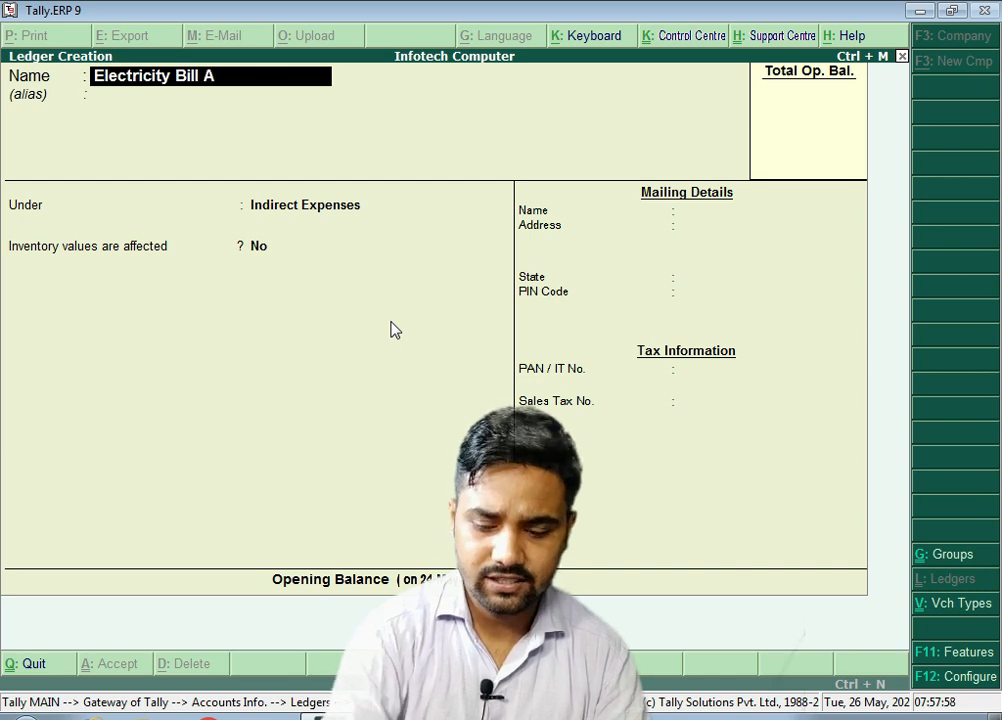
{"action": "type", "text": "/C"}
{"action": "key", "text": "Return"}
{"action": "key", "text": "Return"}
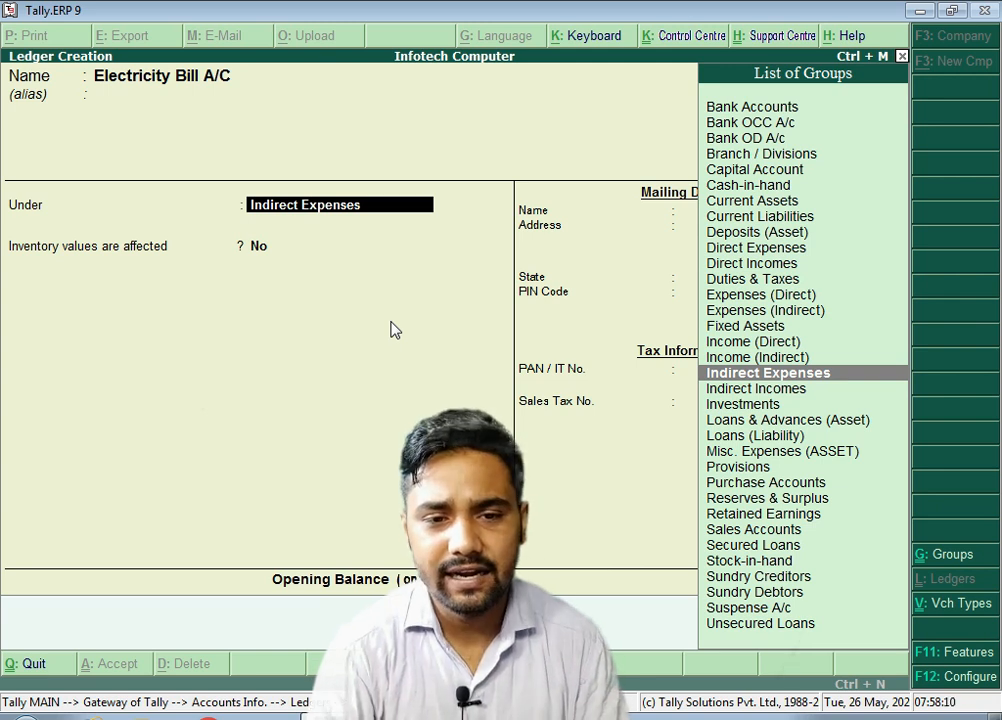
{"action": "key", "text": "Return"}
{"action": "key", "text": "Return"}
{"action": "key", "text": "Return"}
{"action": "key", "text": "Return"}
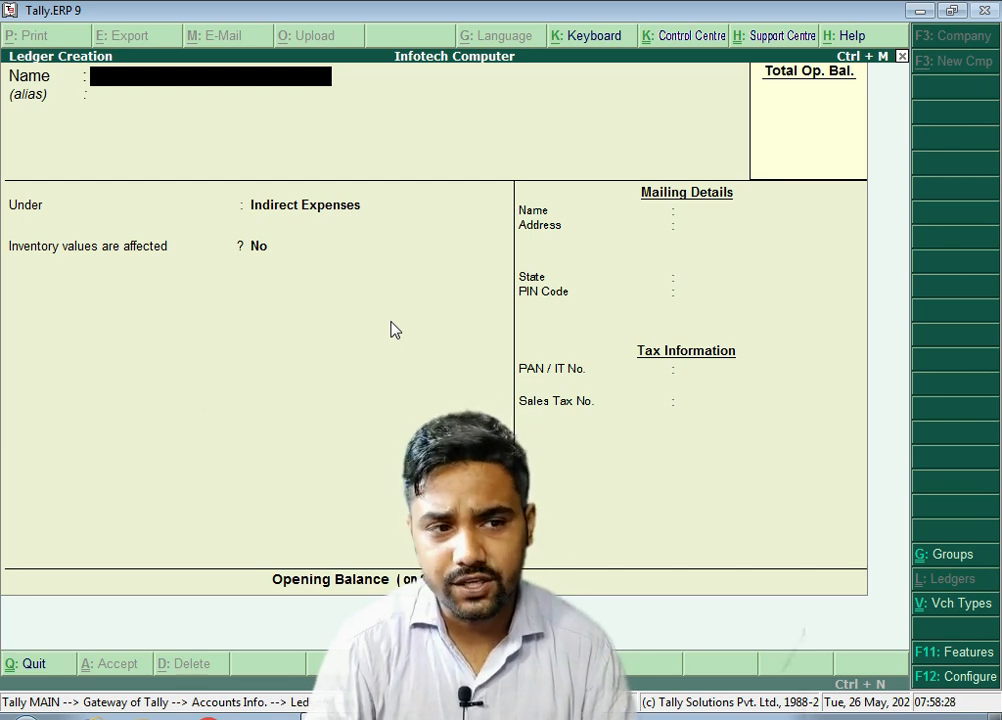
Leave ledger creation, display the details of the Electricity Bill A/C ledger, and return to the Ledgers menu
{"action": "key", "text": "Escape"}
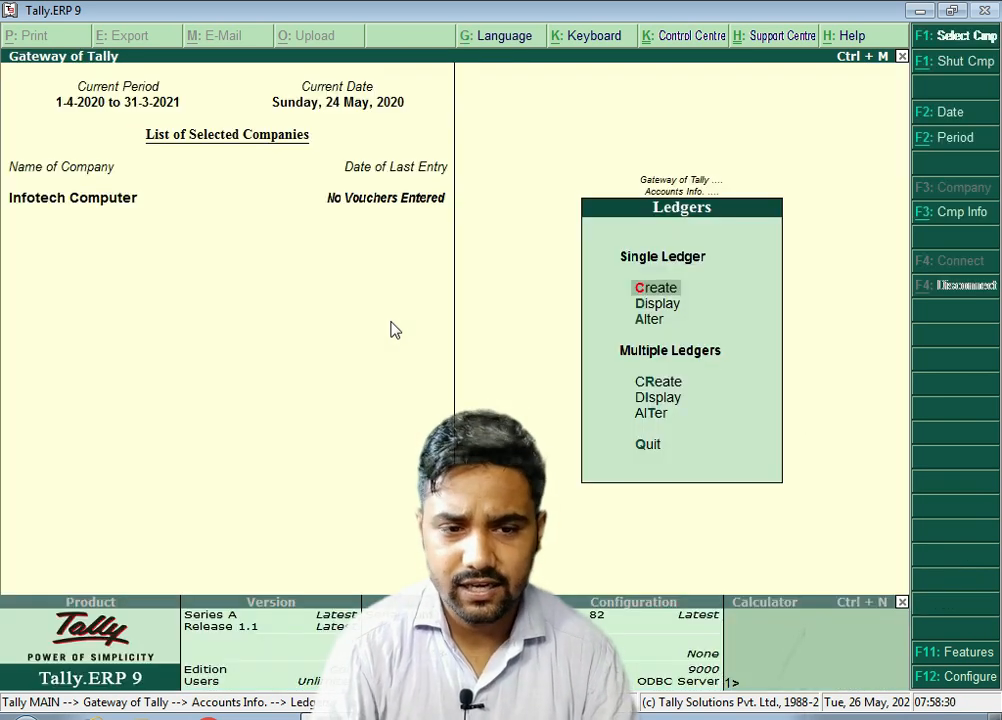
{"action": "key", "text": "Down"}
{"action": "key", "text": "Return"}
{"action": "key", "text": "Down"}
{"action": "key", "text": "Down"}
{"action": "key", "text": "Down"}
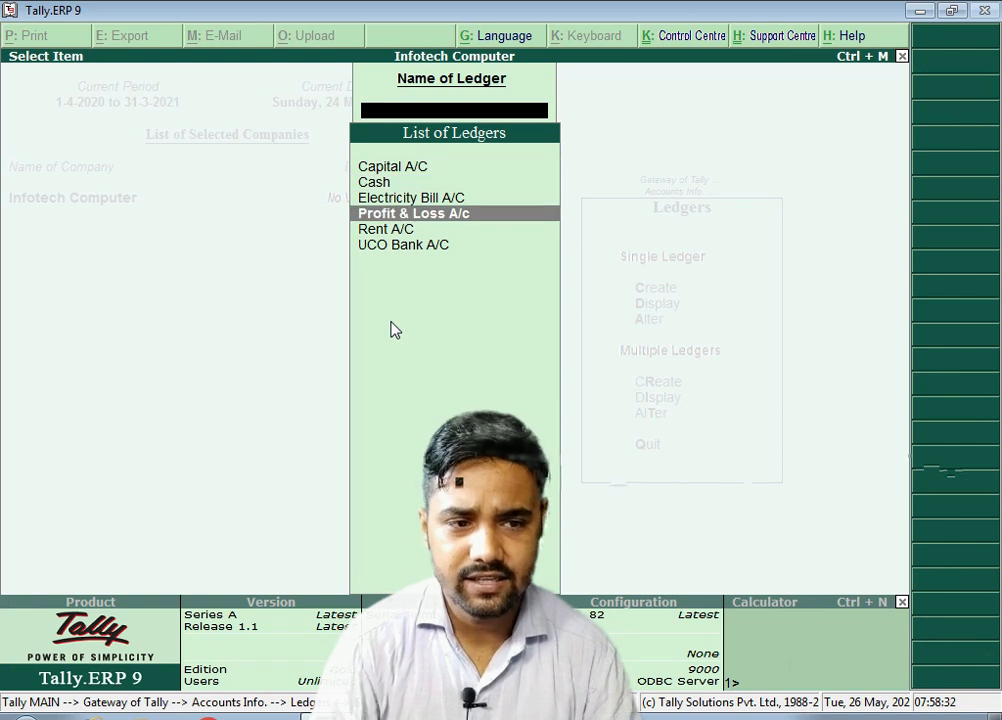
{"action": "key", "text": "Up"}
{"action": "key", "text": "Return"}
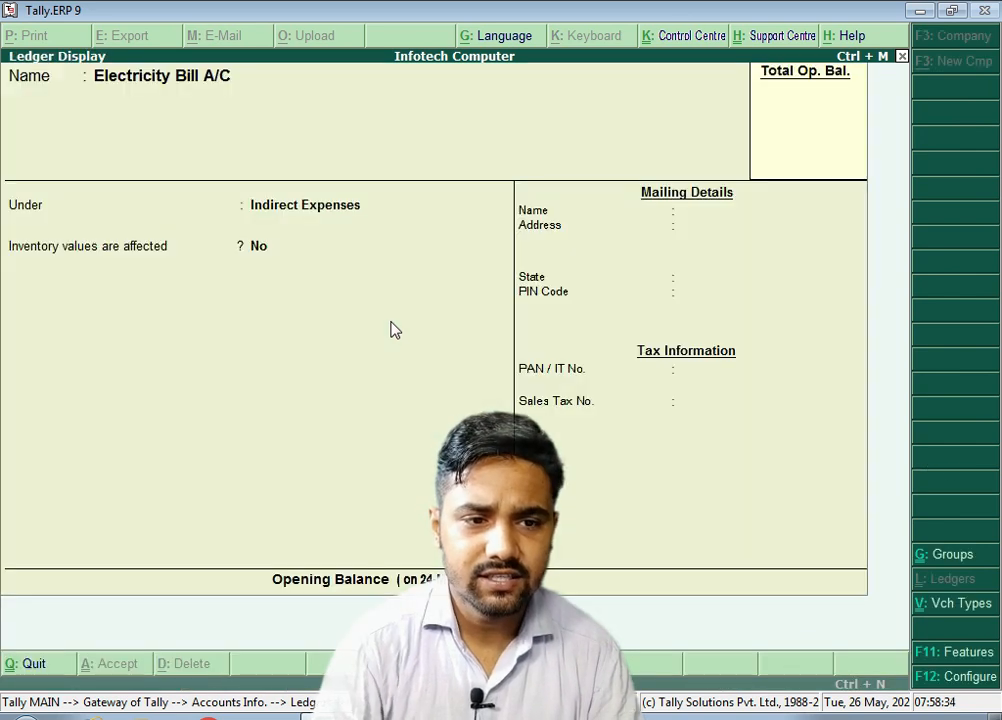
{"action": "key", "text": "Escape"}
{"action": "key", "text": "Escape"}
Start another single ledger named PNB A/C without an alias
{"action": "key", "text": "Up"}
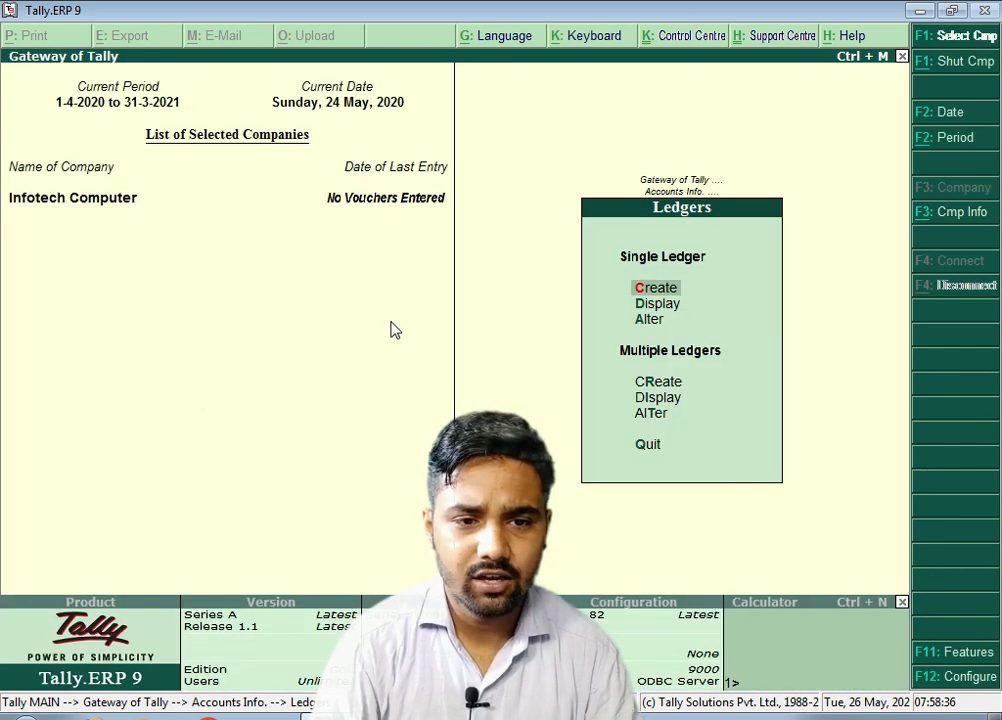
{"action": "key", "text": "Return"}
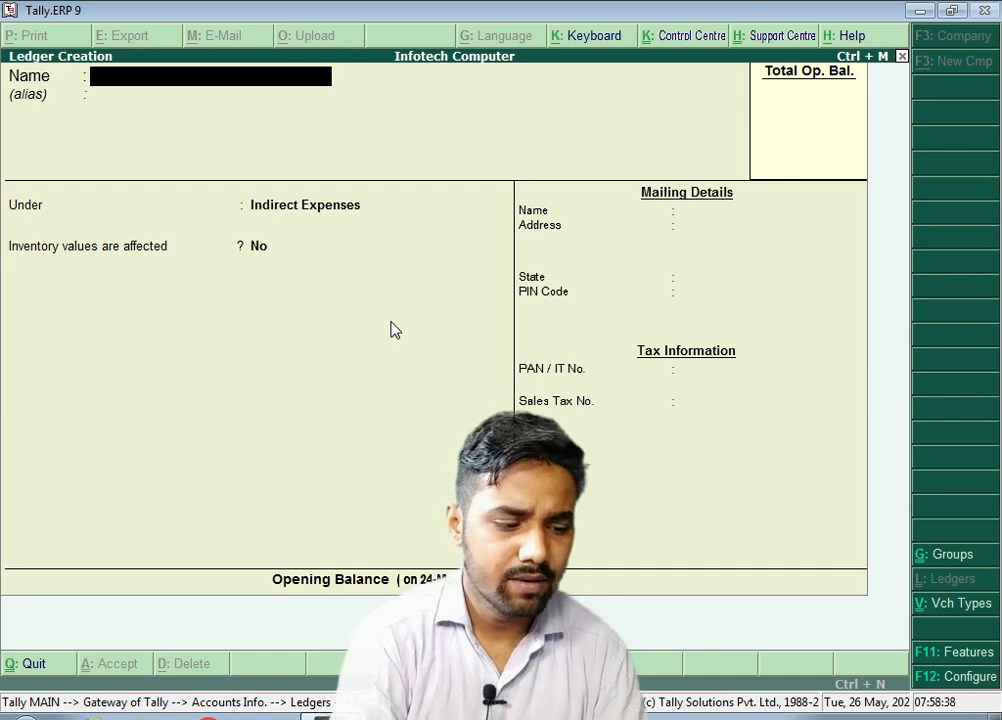
{"action": "type", "text": "PNB A"}
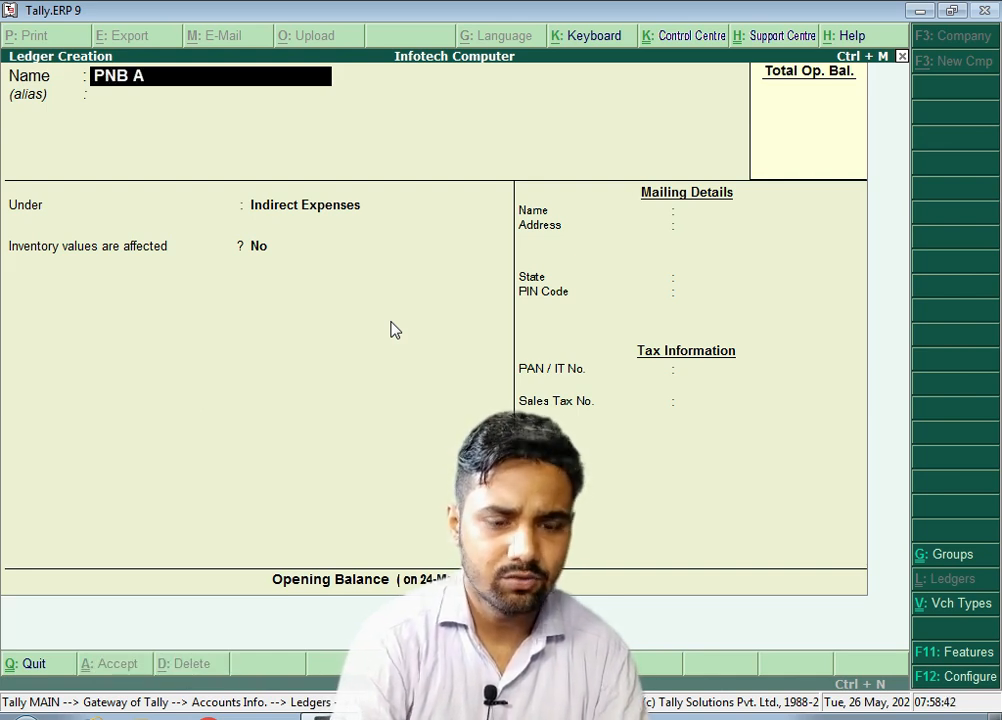
{"action": "type", "text": "/C"}
{"action": "key", "text": "Return"}
{"action": "key", "text": "Return"}
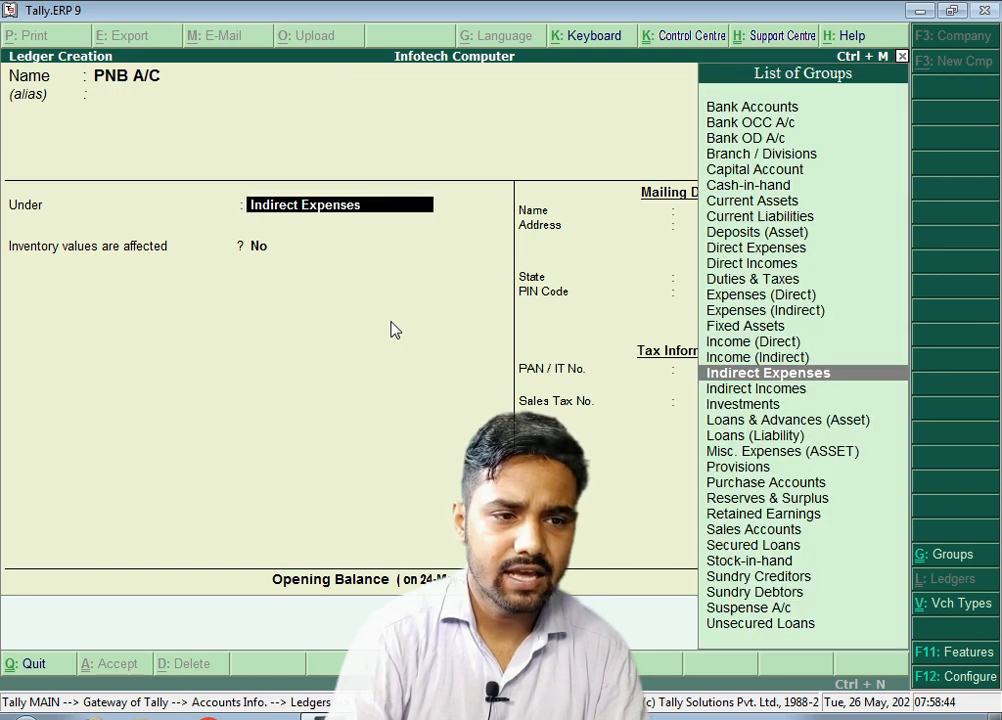
Try placing the PNB A/C ledger under Bank Accounts, and go back to its group choice
{"action": "type", "text": "Bank"}
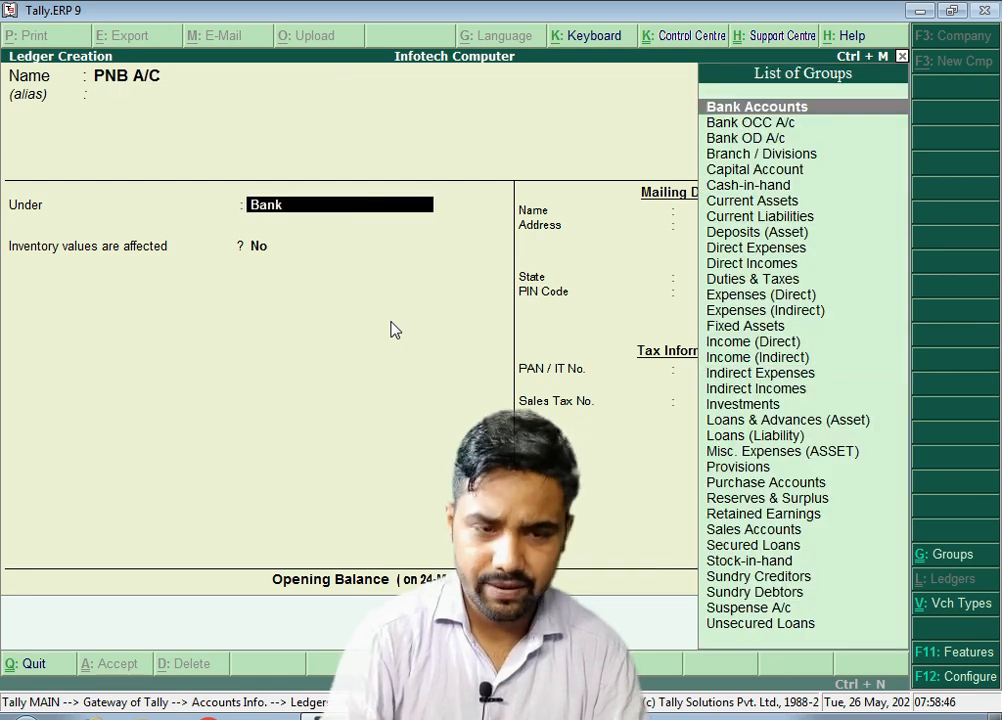
{"action": "key", "text": "Return"}
{"action": "key", "text": "Return"}
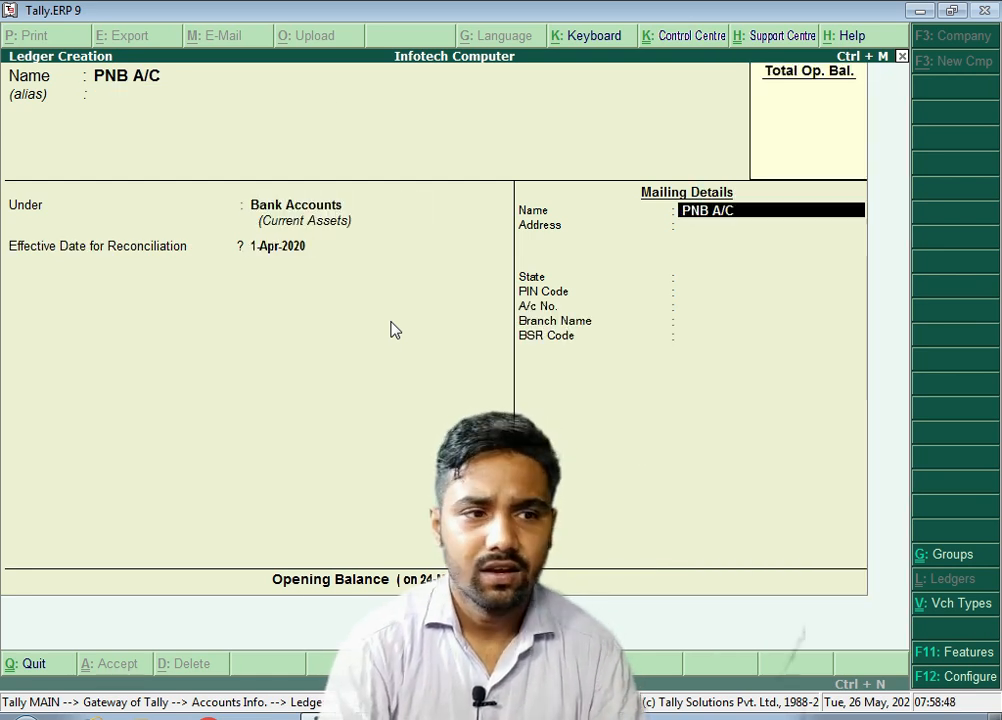
{"action": "key", "text": "BackSpace"}
{"action": "key", "text": "BackSpace"}
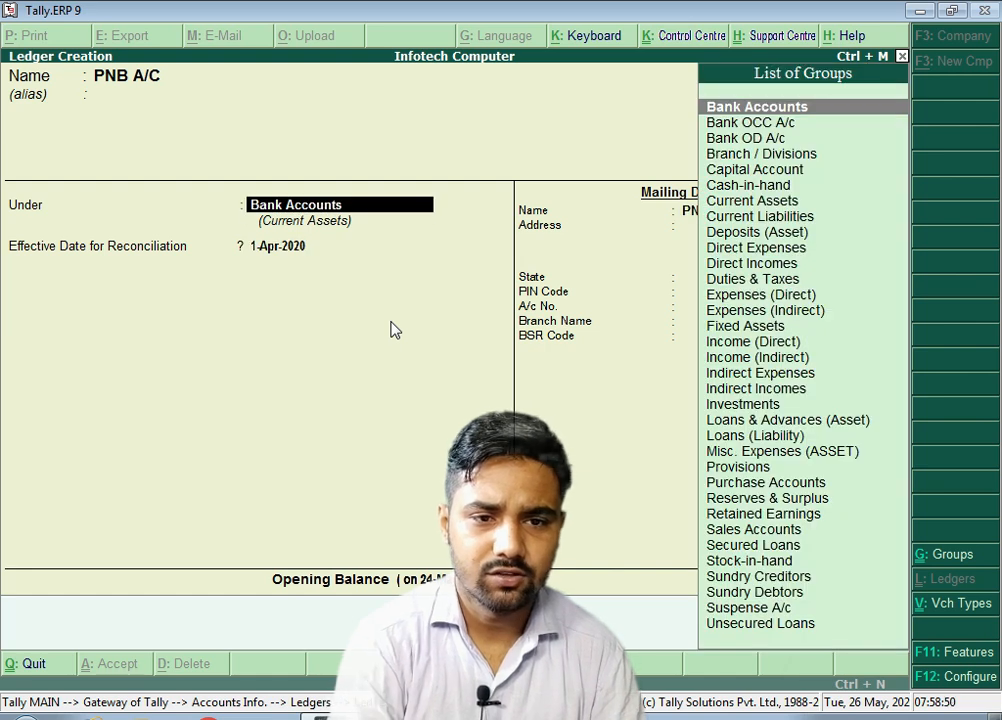
Place PNB A/C under Indirect Incomes, keep inventory values unaffected, and save the ledger
{"action": "type", "text": "Indi"}
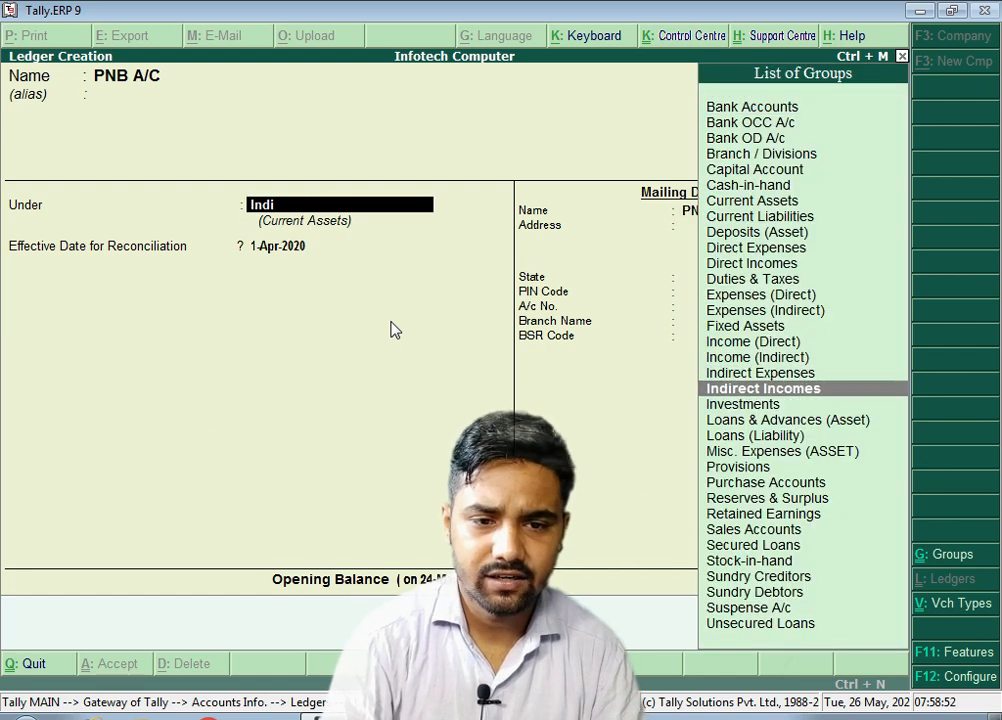
{"action": "key", "text": "Return"}
{"action": "key", "text": "Return"}
{"action": "key", "text": "Return"}
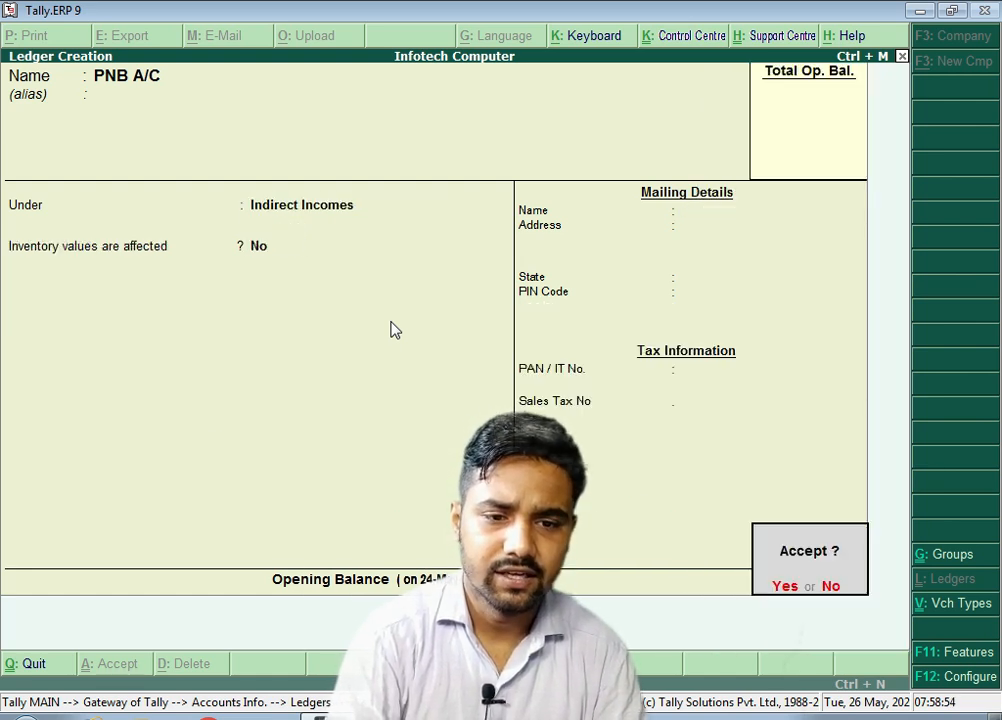
{"action": "key", "text": "Return"}
Leave ledger creation and display the single-ledger list to check for PNB A/C
{"action": "key", "text": "Escape"}
{"action": "key", "text": "Return"}
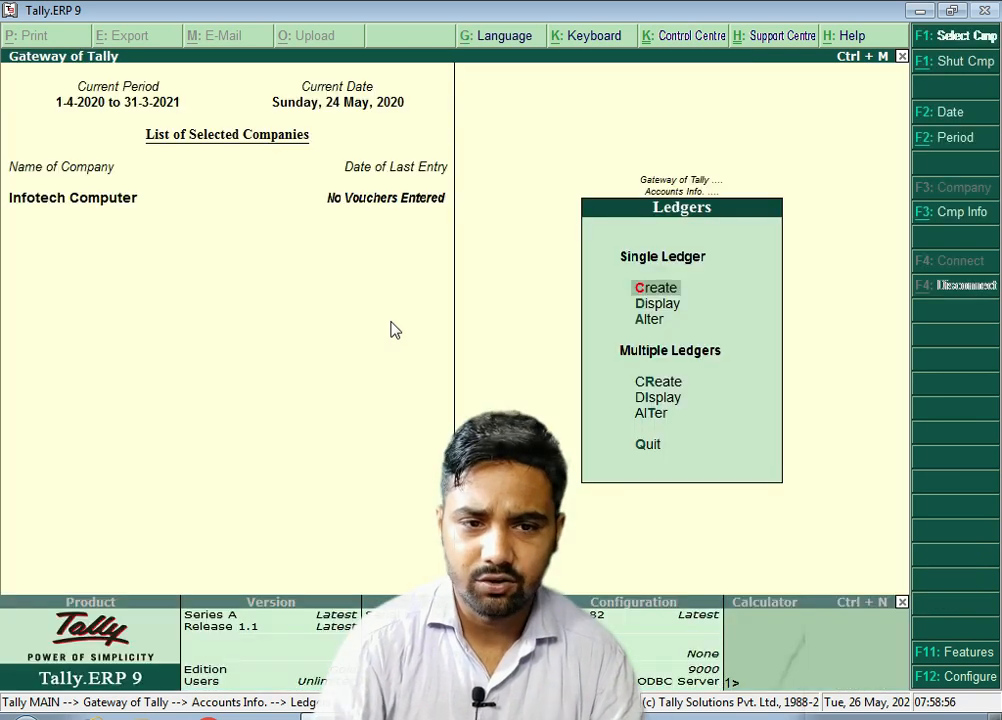
{"action": "key", "text": "Down"}
{"action": "key", "text": "Return"}
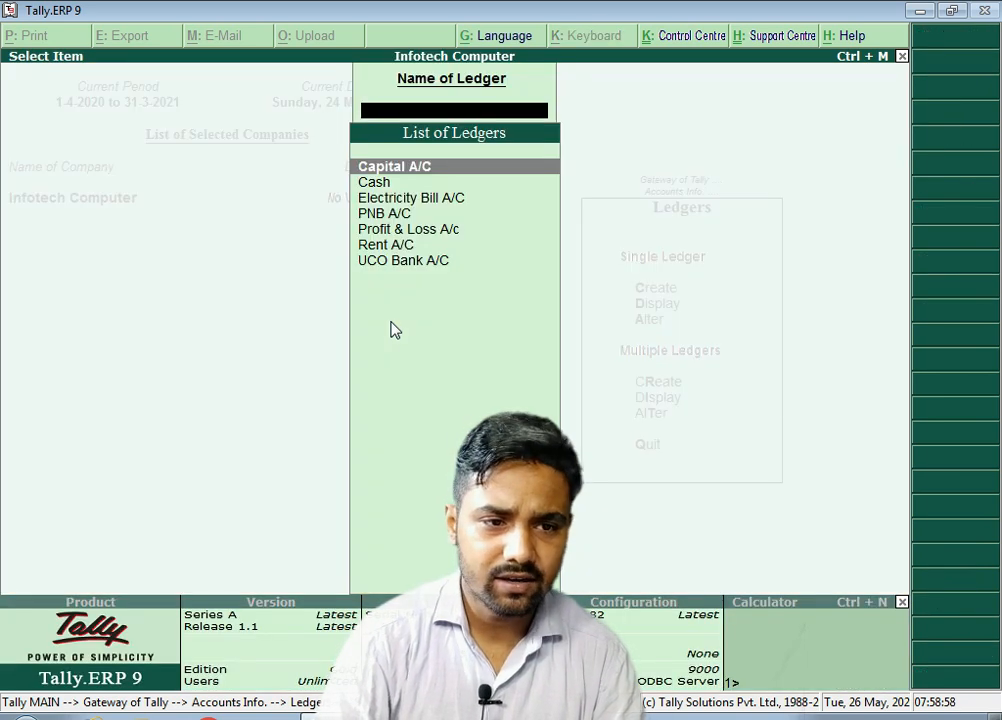
Display the PNB A/C ledger to check its group and details, and return to the ledger options
{"action": "key", "text": "Down"}
{"action": "key", "text": "Down"}
{"action": "key", "text": "Down"}
{"action": "key", "text": "Up"}
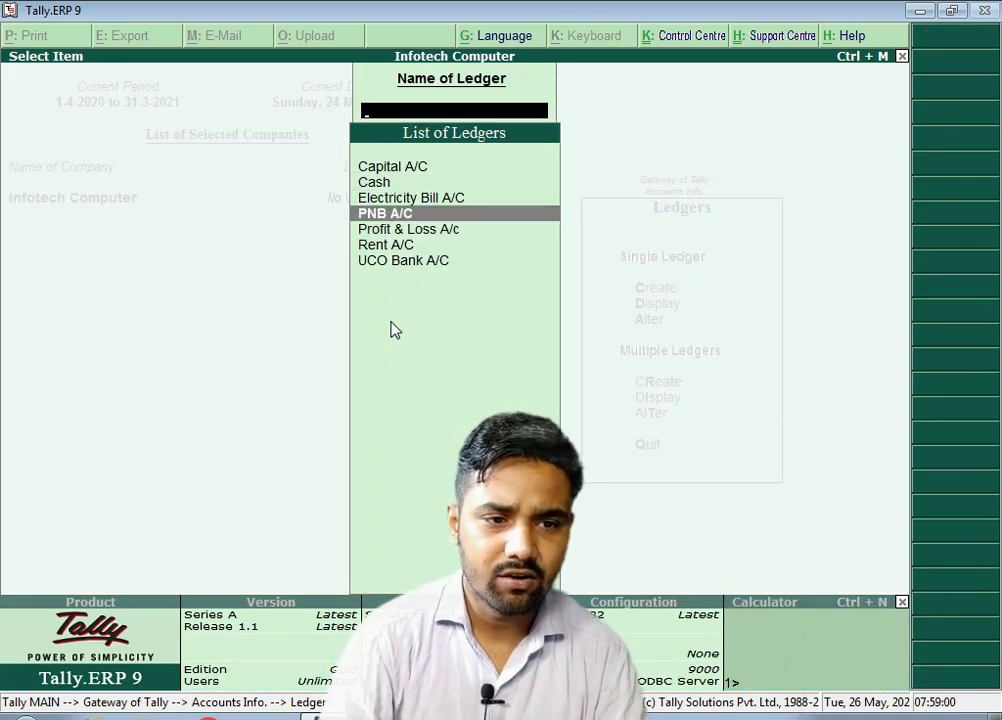
{"action": "key", "text": "Return"}
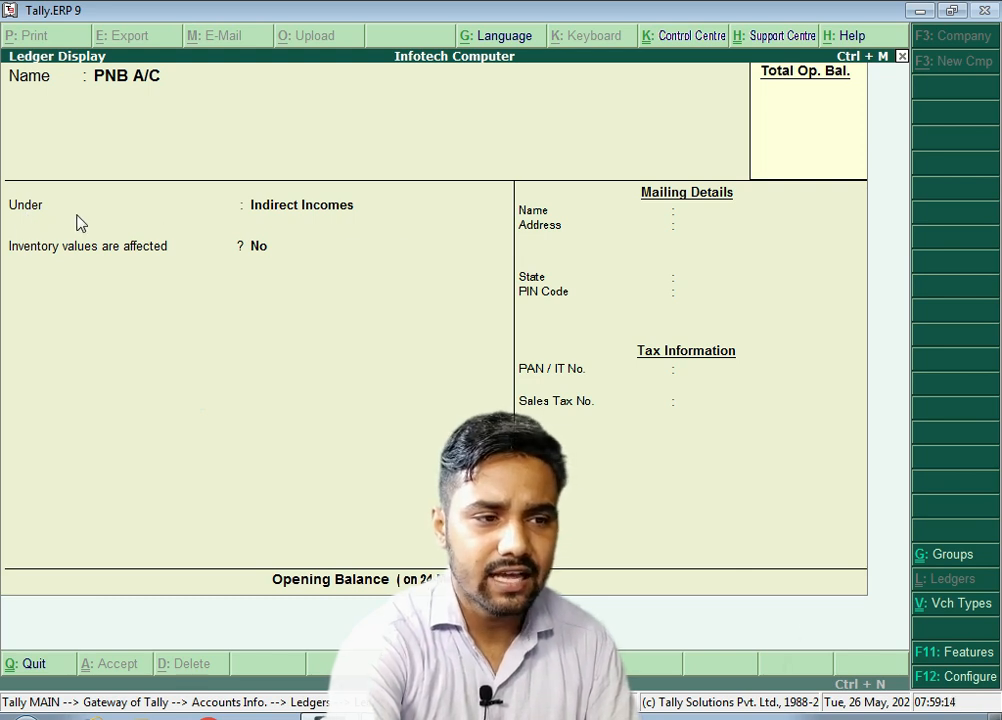
{"action": "key", "text": "Escape"}
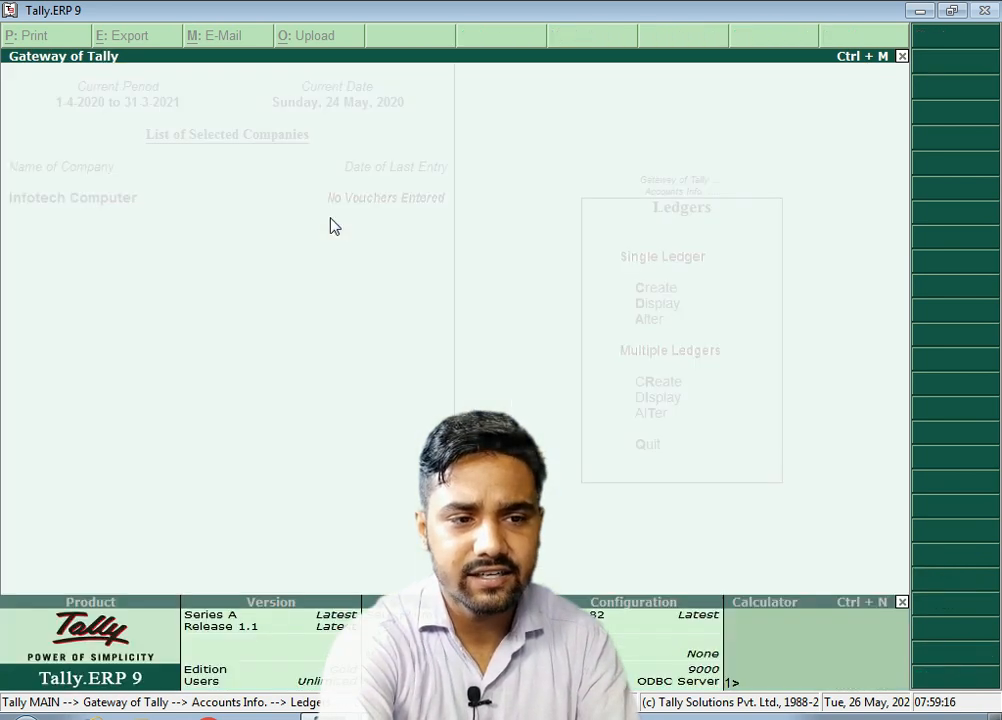
{"action": "key", "text": "Escape"}
Open the single ledger PNB A/C for alteration
{"action": "key", "text": "Down"}
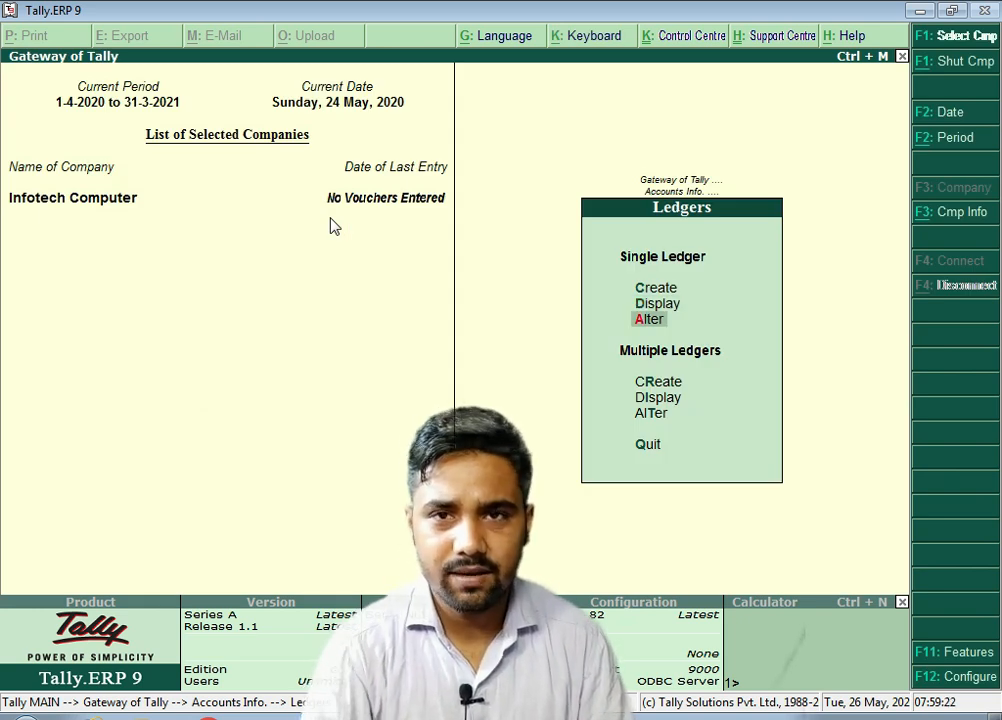
{"action": "key", "text": "Return"}
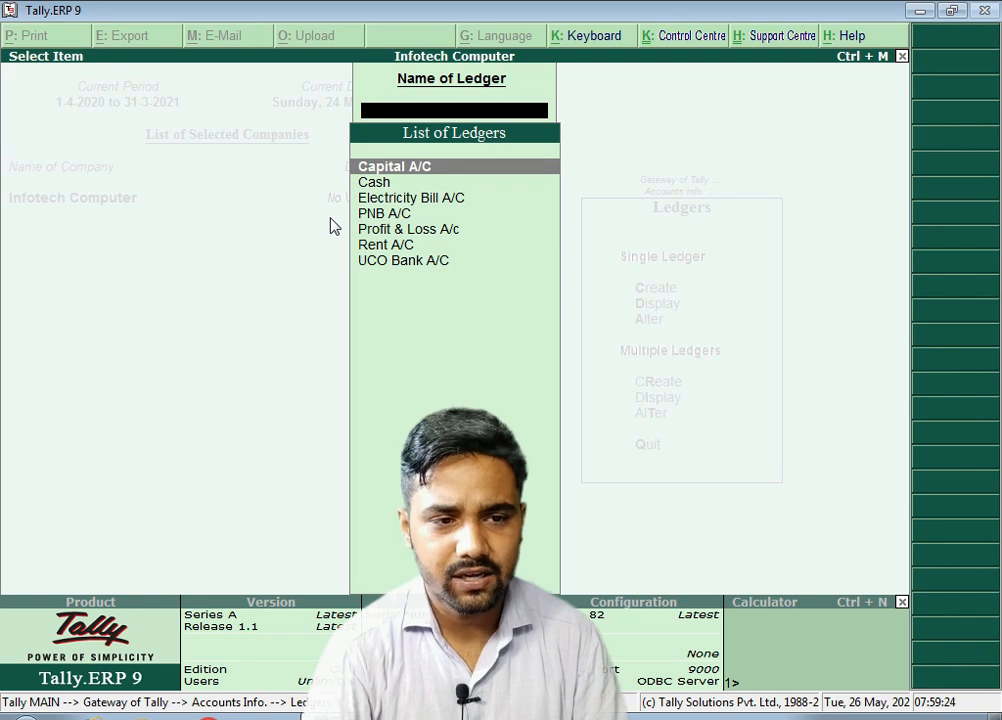
{"action": "key", "text": "Down"}
{"action": "key", "text": "Down"}
{"action": "key", "text": "Down"}
{"action": "key", "text": "Return"}
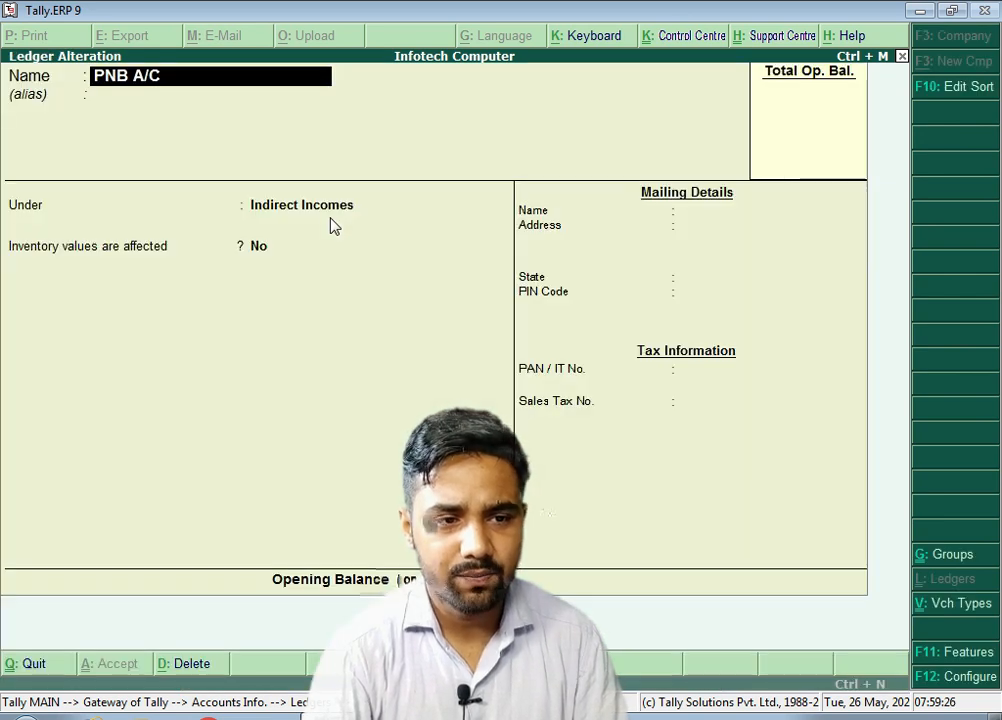
Move PNB A/C under Bank Accounts, keep its remaining details, save the alteration, and go back to Accounts Info
{"action": "key", "text": "Return"}
{"action": "key", "text": "Return"}
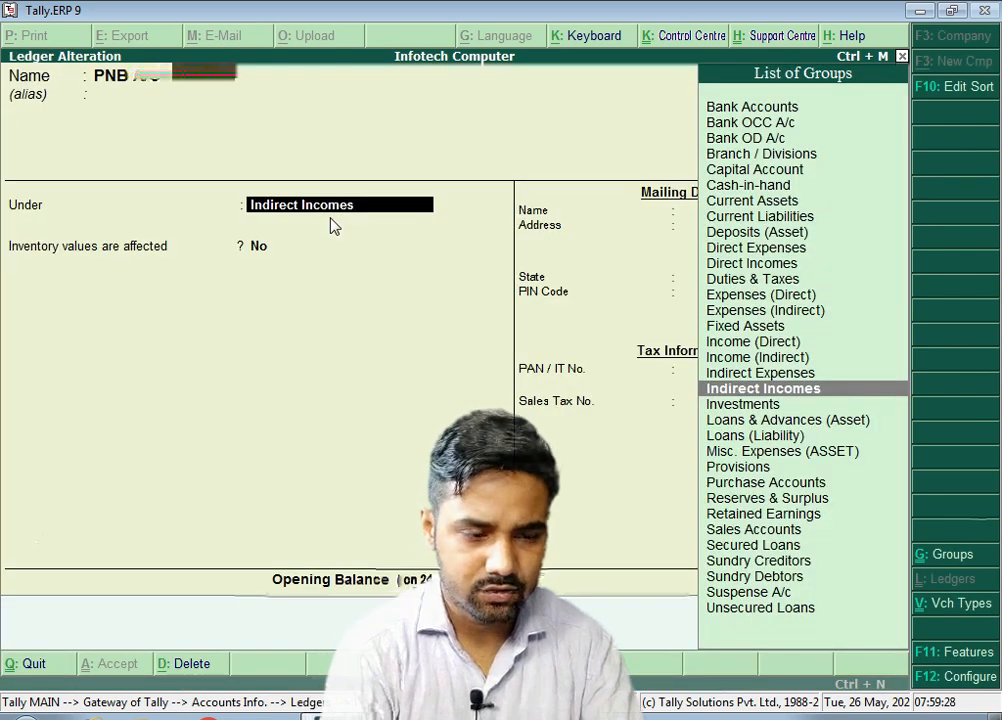
{"action": "type", "text": "Bank"}
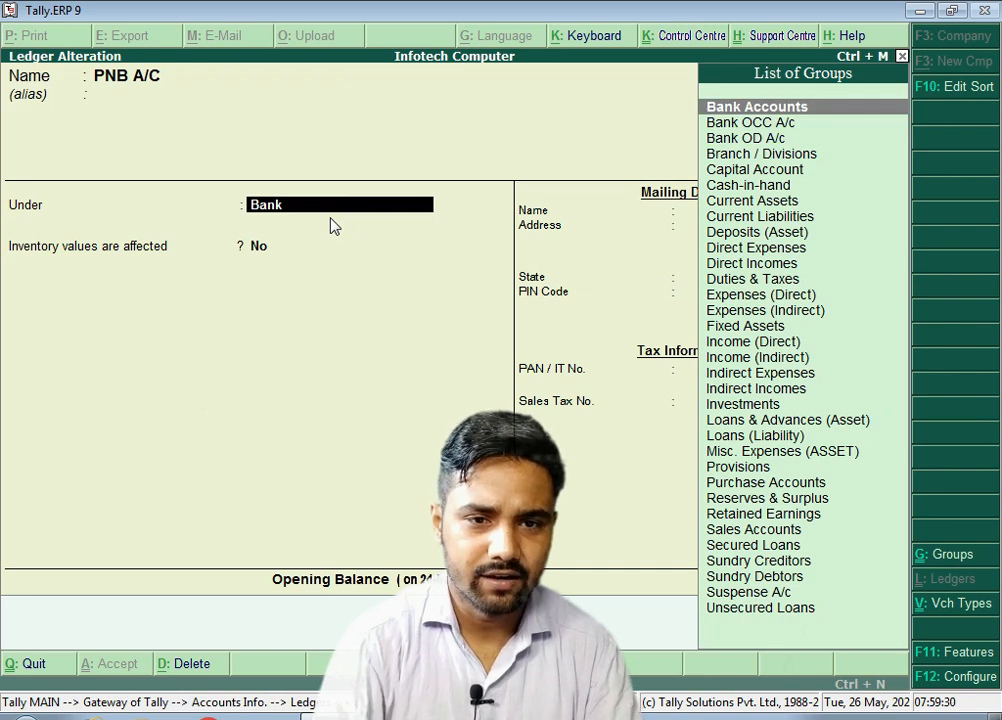
{"action": "key", "text": "Return"}
{"action": "key", "text": "Return"}
{"action": "key", "text": "Return"}
{"action": "key", "text": "Return"}
{"action": "key", "text": "Return"}
{"action": "key", "text": "Return"}
{"action": "key", "text": "Return"}
{"action": "key", "text": "Return"}
{"action": "key", "text": "Return"}
{"action": "key", "text": "Return"}
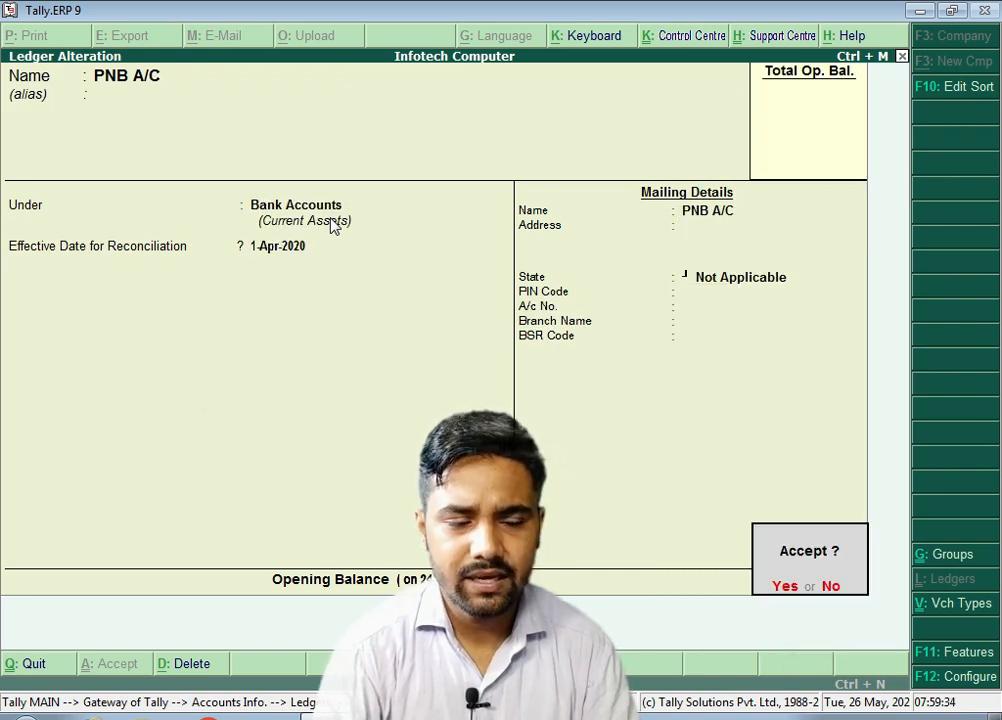
{"action": "key", "text": "Return"}
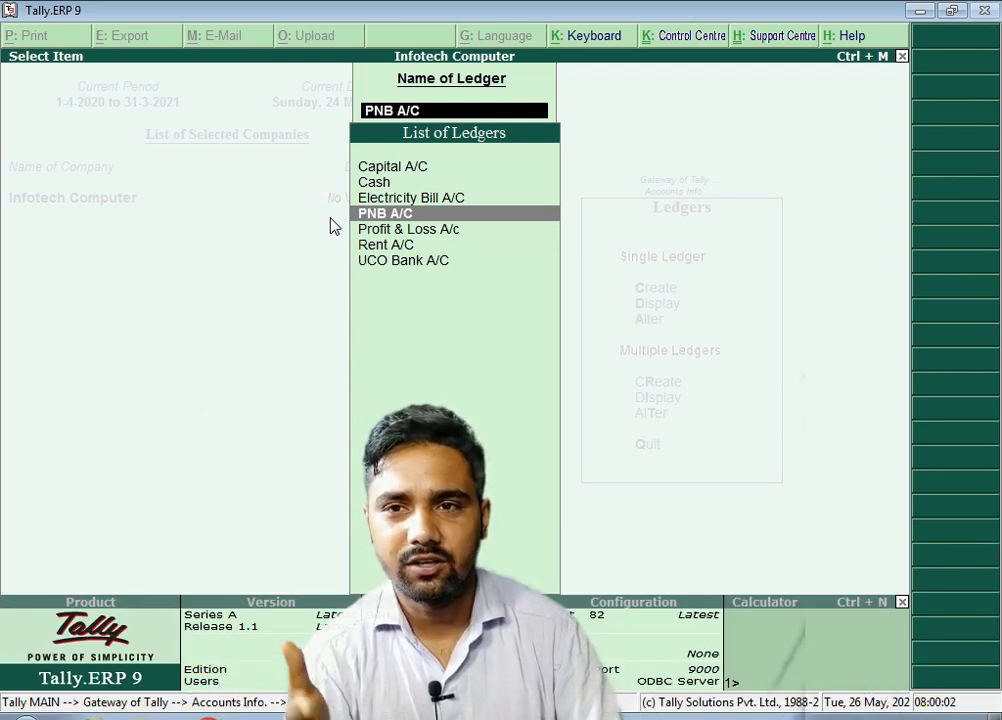
{"action": "key", "text": "Escape"}
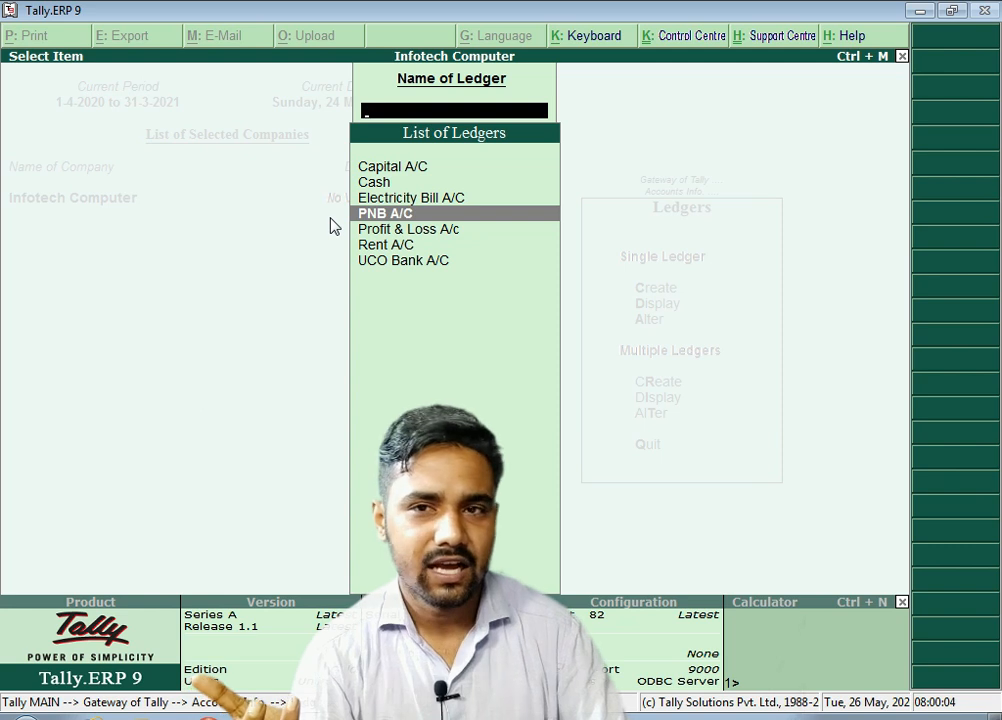
{"action": "key", "text": "Escape"}
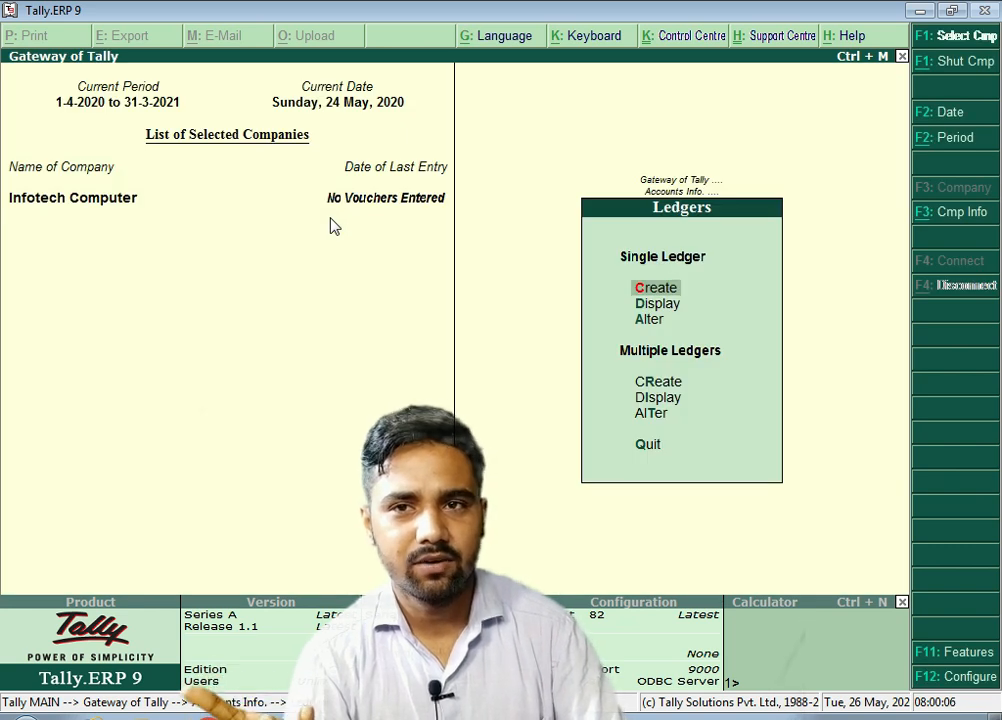
{"action": "key", "text": "Escape"}
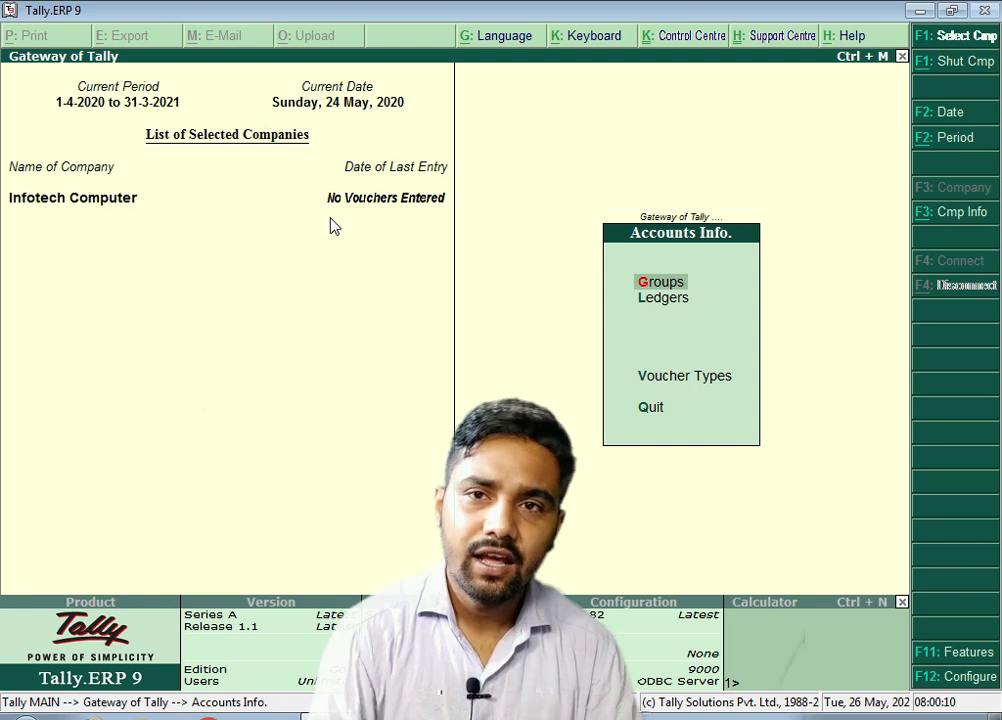
Display the single-group list and look through the available groups down to Sales Accounts
{"action": "key", "text": "Return"}
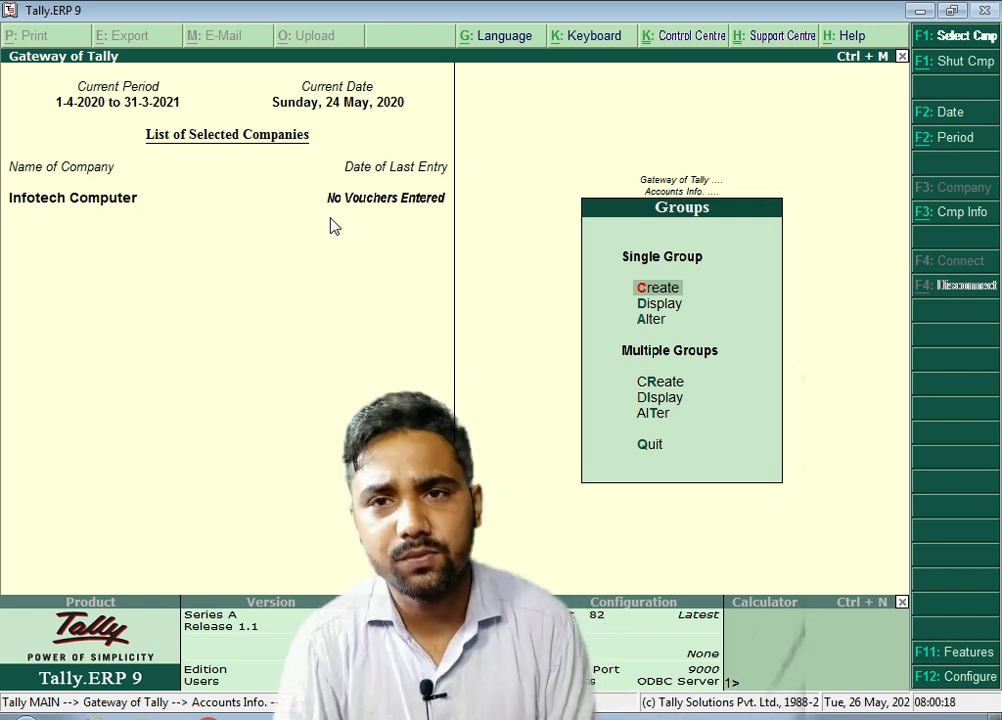
{"action": "key", "text": "Down"}
{"action": "key", "text": "Down"}
{"action": "key", "text": "Up"}
{"action": "key", "text": "Return"}
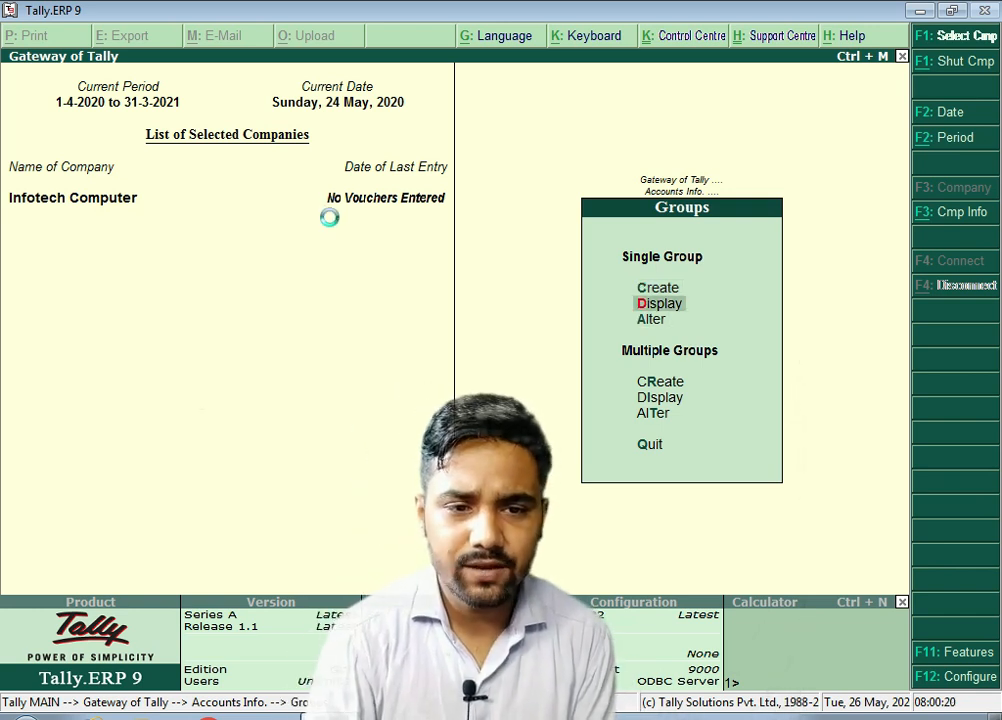
{"action": "key", "text": "Down"}
{"action": "key", "text": "Down"}
{"action": "key", "text": "Down"}
{"action": "key", "text": "Down"}
{"action": "key", "text": "Down"}
{"action": "key", "text": "Down"}
{"action": "key", "text": "Down"}
{"action": "key", "text": "Down"}
{"action": "key", "text": "Down"}
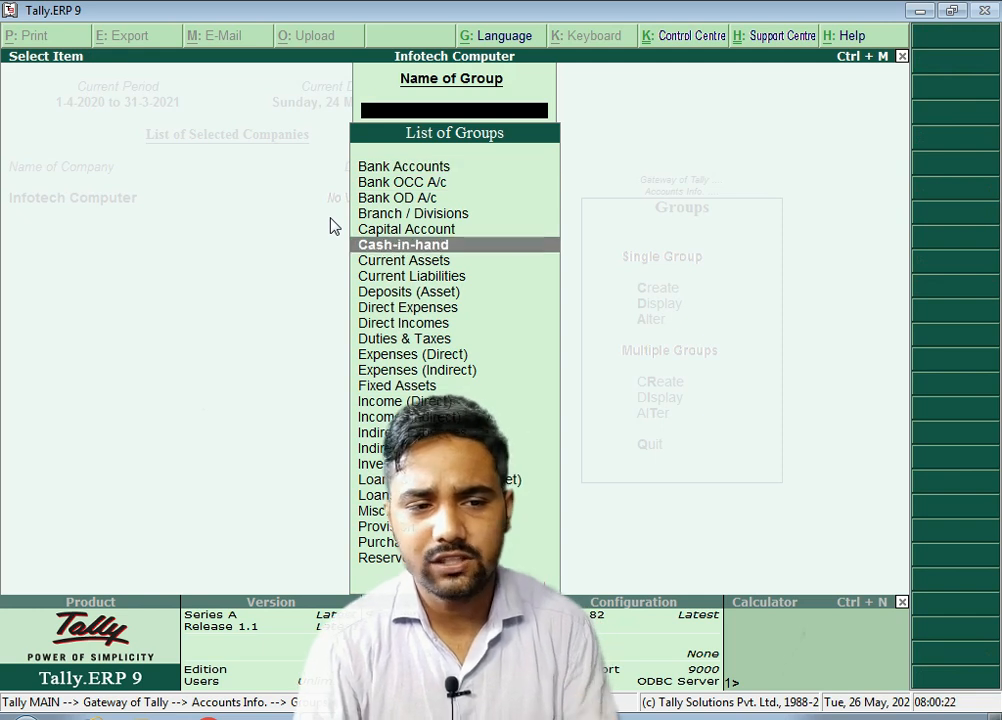
{"action": "key", "text": "Down"}
{"action": "key", "text": "Down"}
{"action": "key", "text": "Down"}
{"action": "key", "text": "Down"}
{"action": "key", "text": "Down"}
{"action": "key", "text": "Down"}
{"action": "key", "text": "Down"}
{"action": "key", "text": "Down"}
{"action": "key", "text": "Down"}
{"action": "key", "text": "Down"}
{"action": "key", "text": "Down"}
{"action": "key", "text": "Down"}
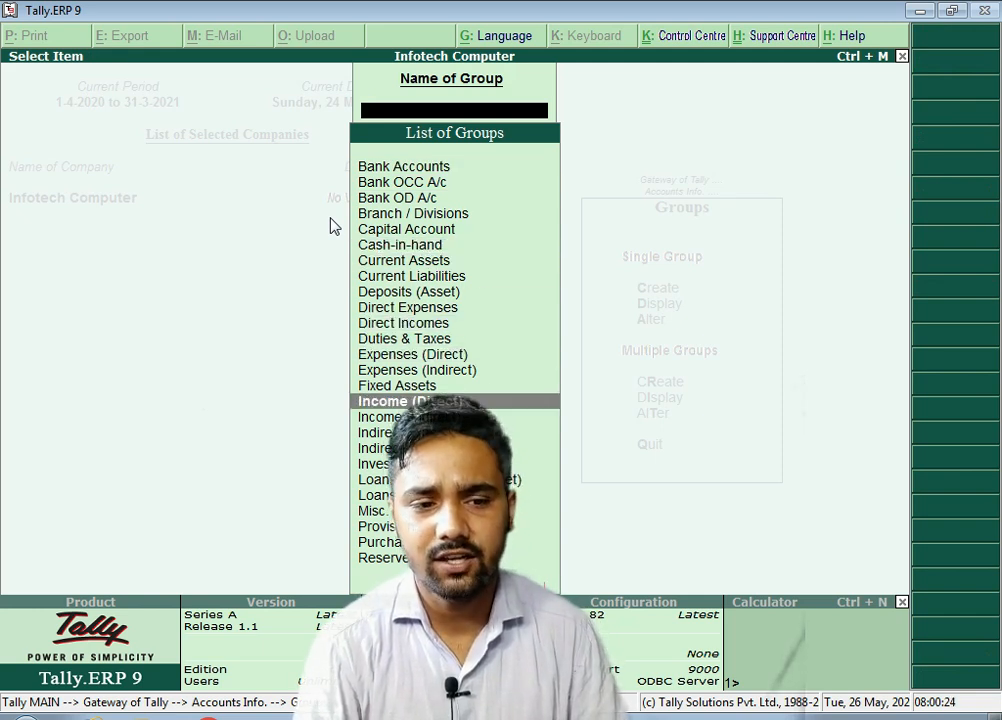
{"action": "key", "text": "Down"}
{"action": "key", "text": "Down"}
{"action": "key", "text": "Down"}
{"action": "key", "text": "Down"}
{"action": "key", "text": "Down"}
{"action": "key", "text": "Down"}
{"action": "key", "text": "Down"}
{"action": "key", "text": "Down"}
{"action": "key", "text": "Down"}
{"action": "key", "text": "Down"}
{"action": "key", "text": "Down"}
{"action": "key", "text": "Down"}
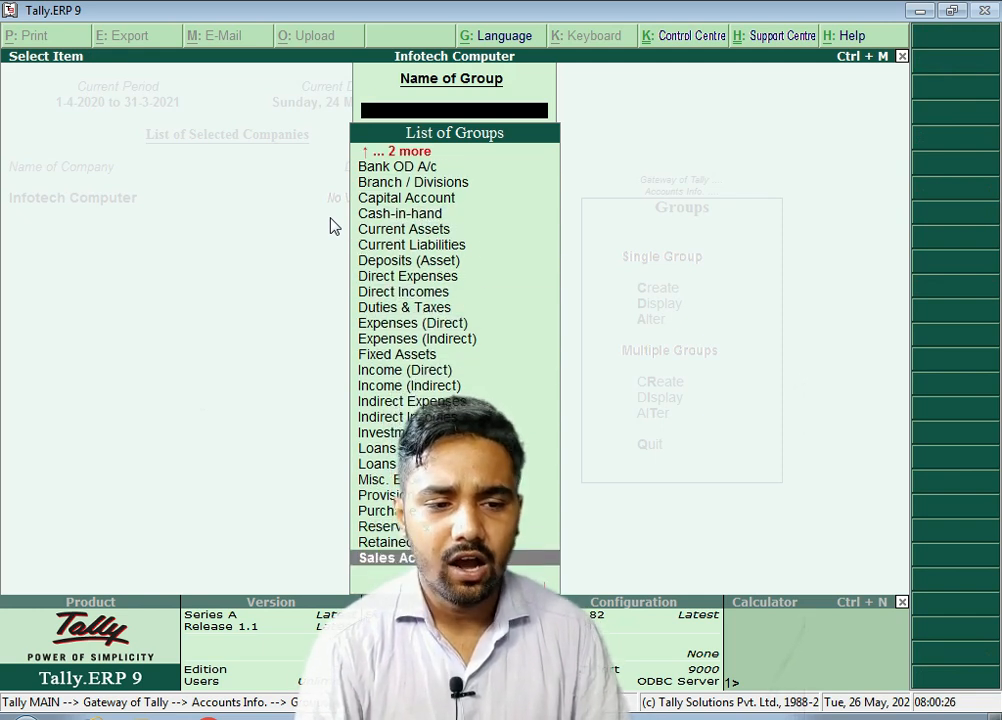
{"action": "key", "text": "Up"}
{"action": "key", "text": "Up"}
{"action": "key", "text": "Up"}
{"action": "key", "text": "Escape"}
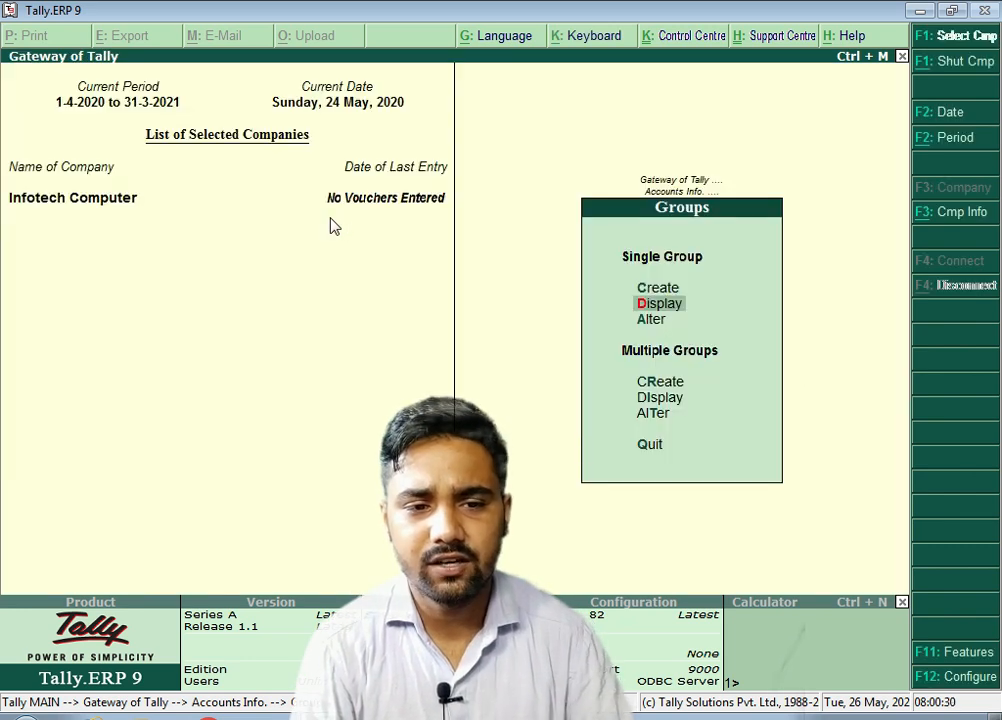
Display the single-group list once more and go back to Accounts Info
{"action": "key", "text": "Up"}
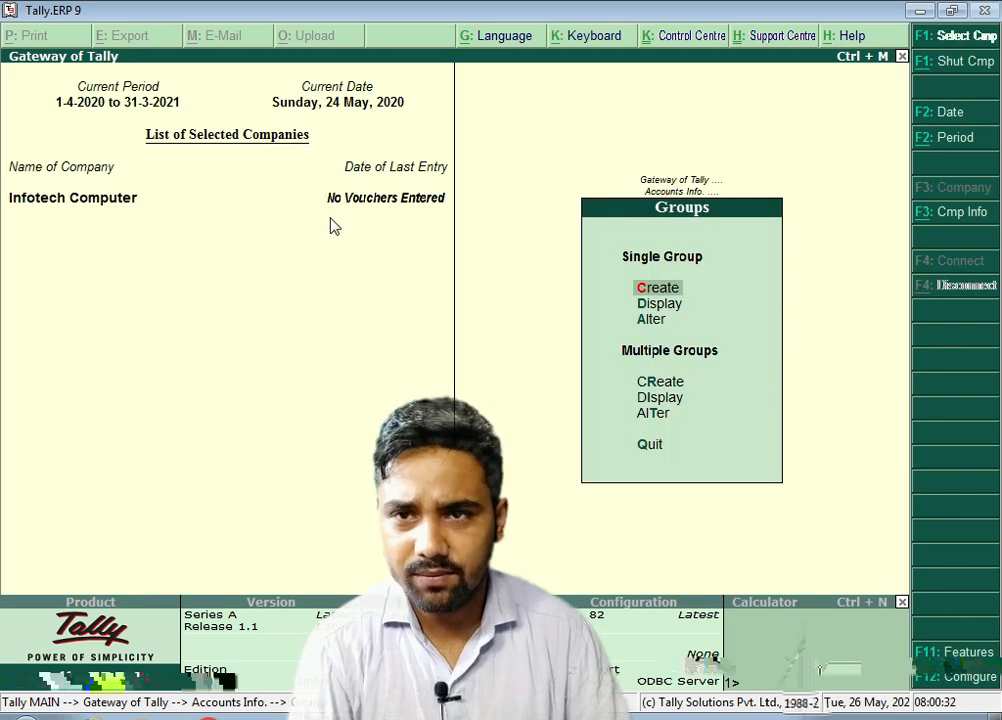
{"action": "key", "text": "Down"}
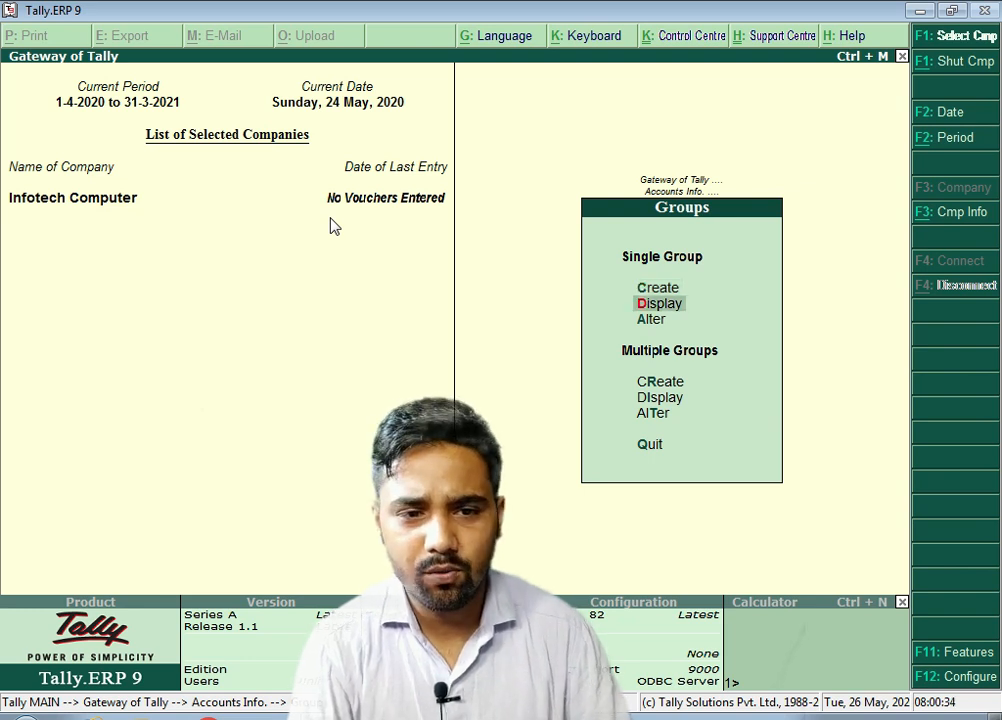
{"action": "key", "text": "Return"}
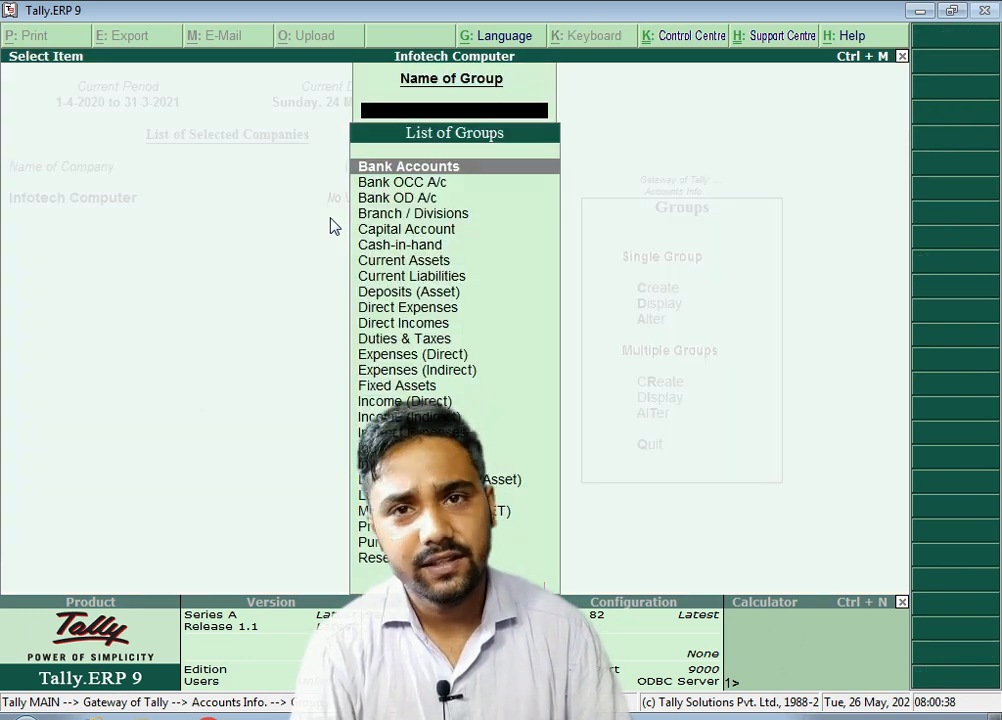
{"action": "key", "text": "Escape"}
{"action": "key", "text": "Escape"}
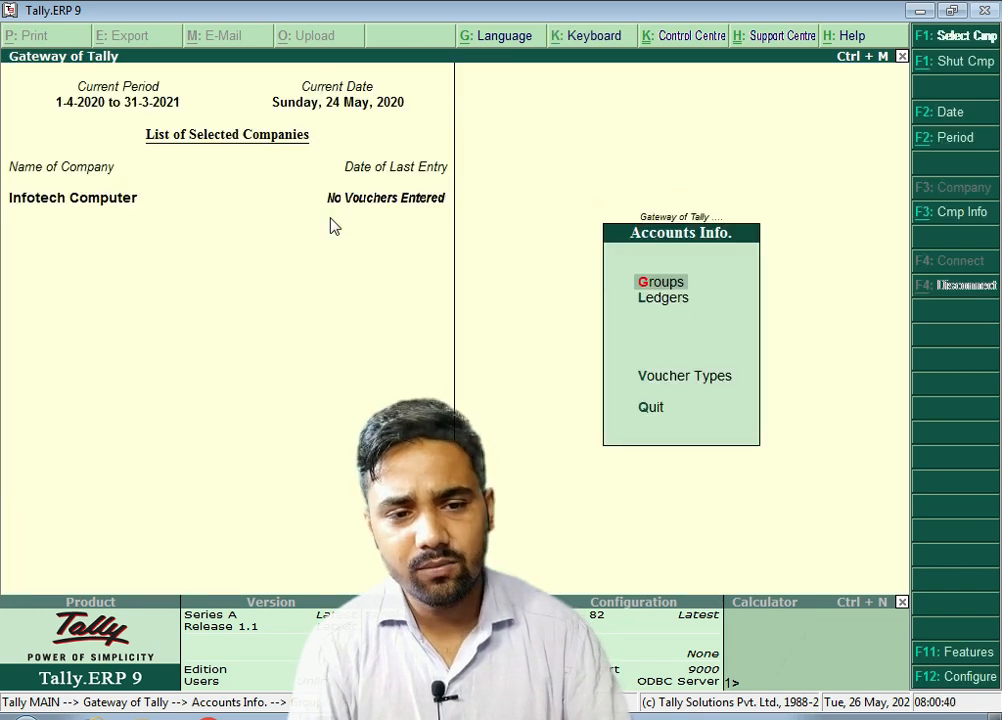
View the Inventory Info. options and return to the Gateway of Tally without quitting
{"action": "key", "text": "Escape"}
{"action": "key", "text": "Down"}
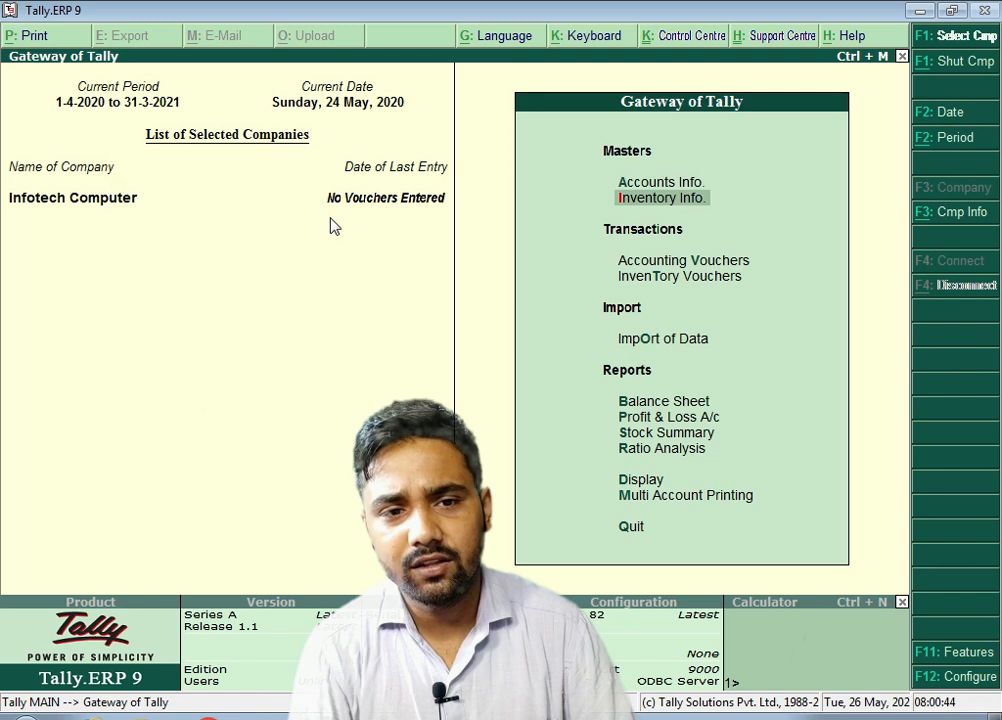
{"action": "key", "text": "Return"}
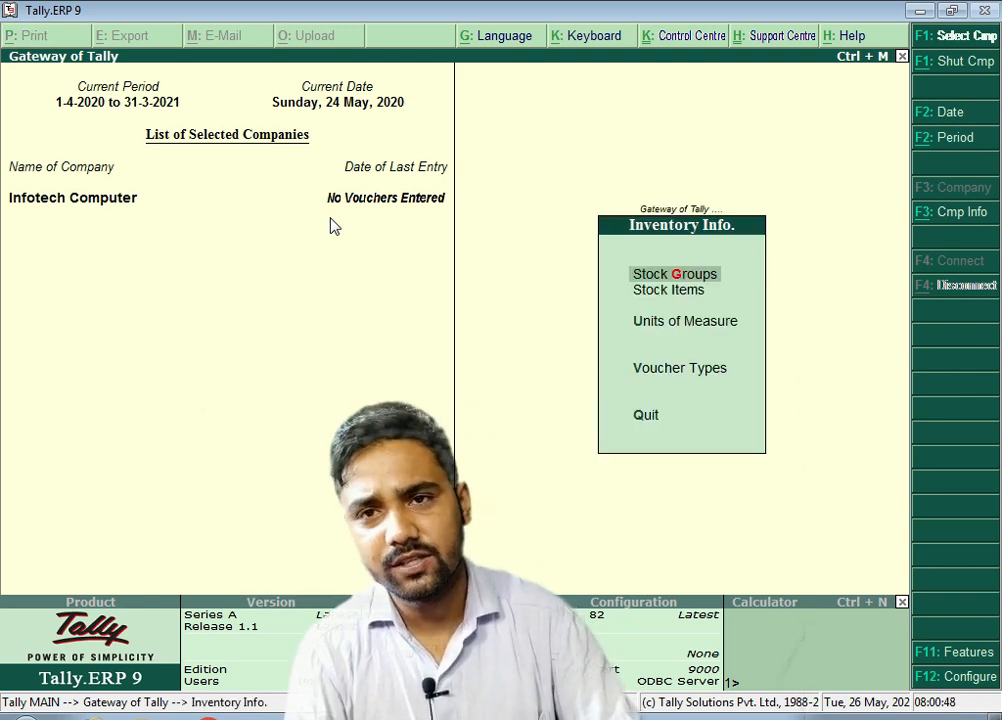
{"action": "key", "text": "Escape"}
{"action": "key", "text": "Escape"}
{"action": "key", "text": "n"}
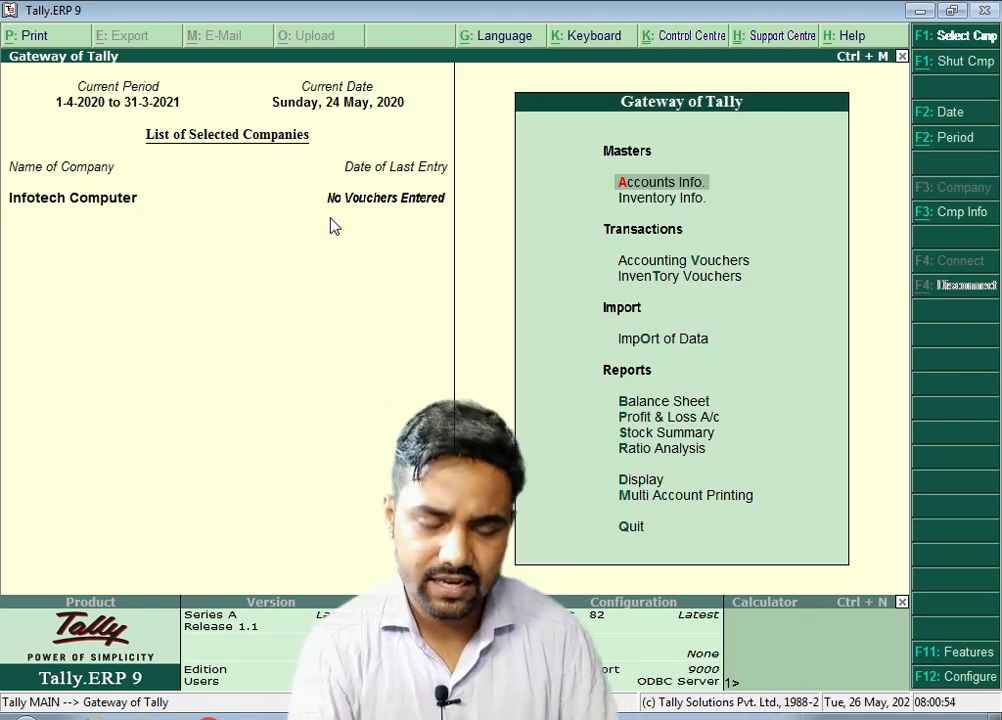
Start a new single ledger named Sales A/C without an alias
{"action": "key", "text": "Return"}
{"action": "key", "text": "Down"}
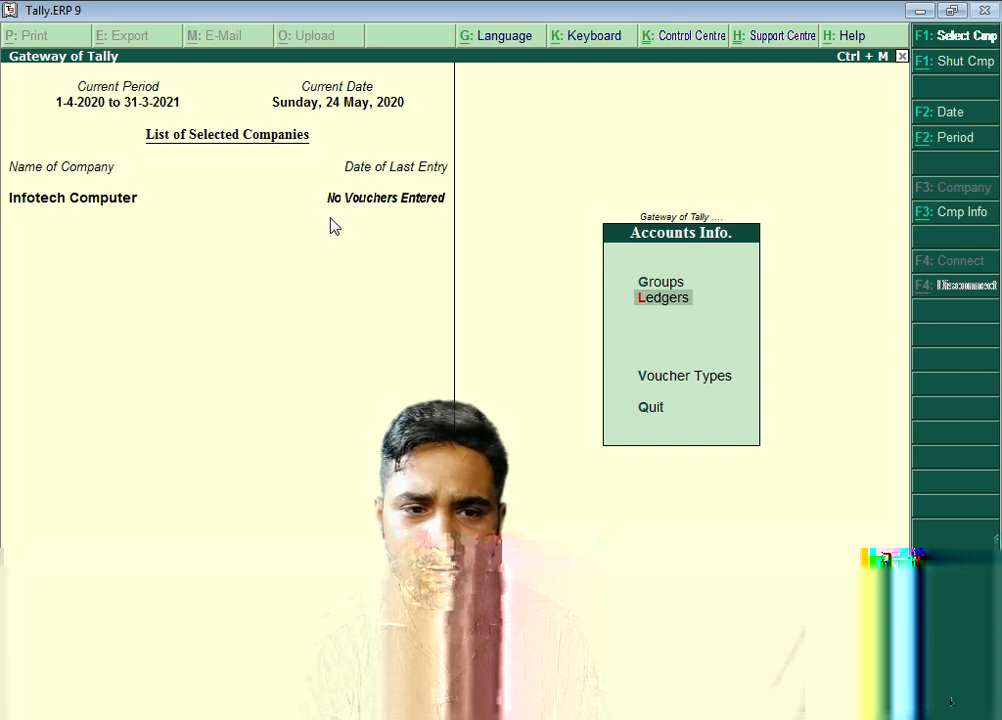
{"action": "key", "text": "Return"}
{"action": "key", "text": "Return"}
{"action": "type", "text": "Sales A"}
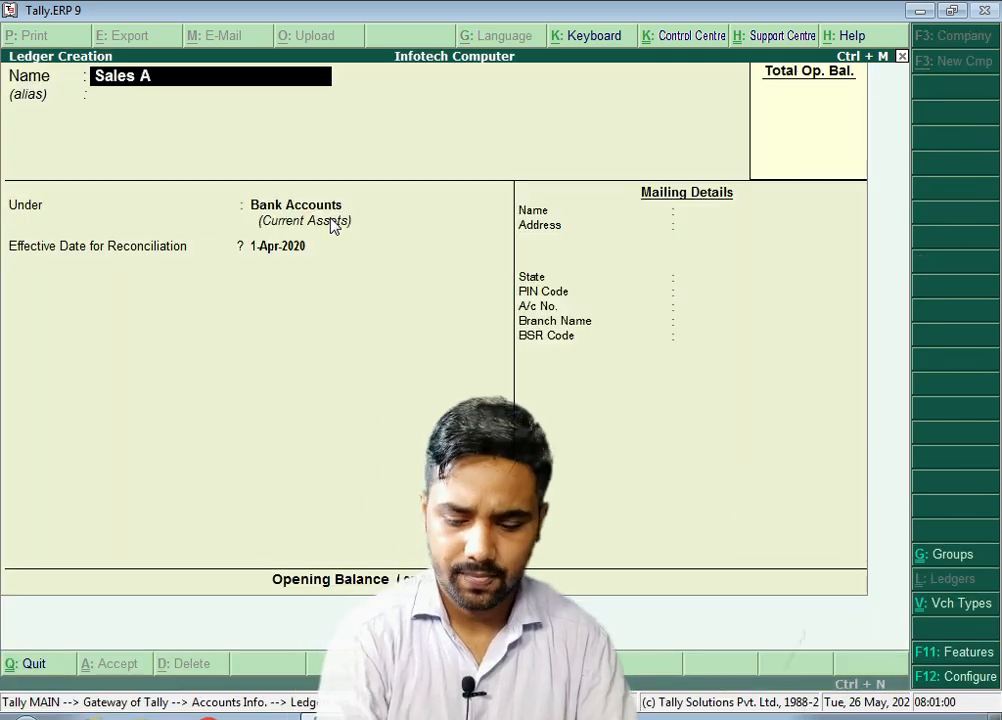
{"action": "type", "text": "/C"}
{"action": "key", "text": "Return"}
{"action": "key", "text": "Return"}
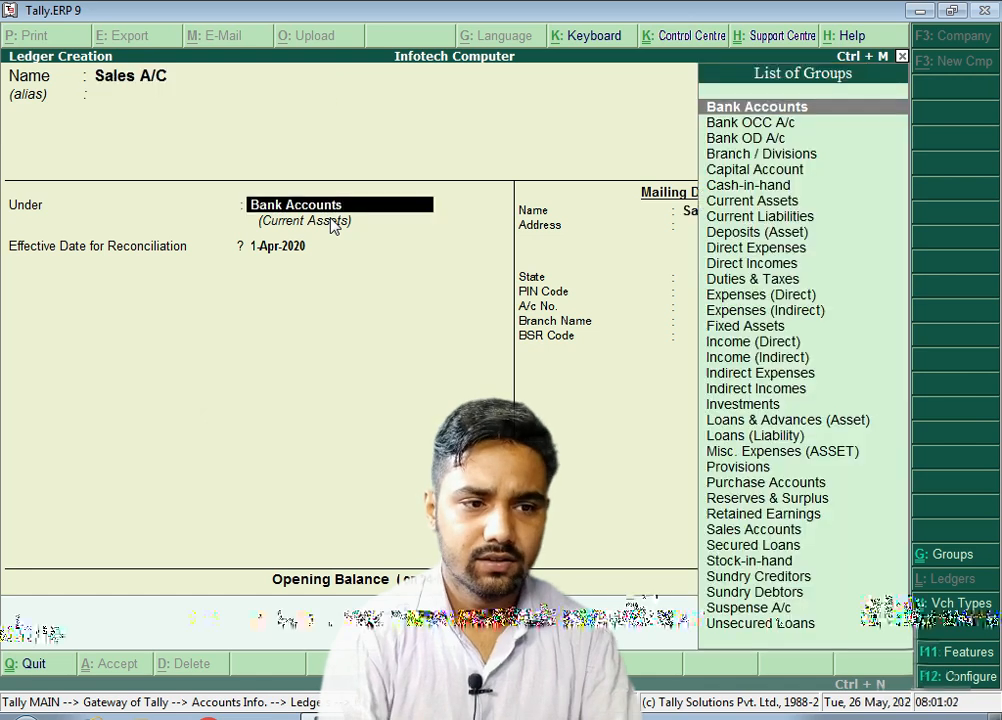
Place Sales A/C under Sales Accounts, keep inventory values affected at Yes, and save the ledger
{"action": "type", "text": "Sale"}
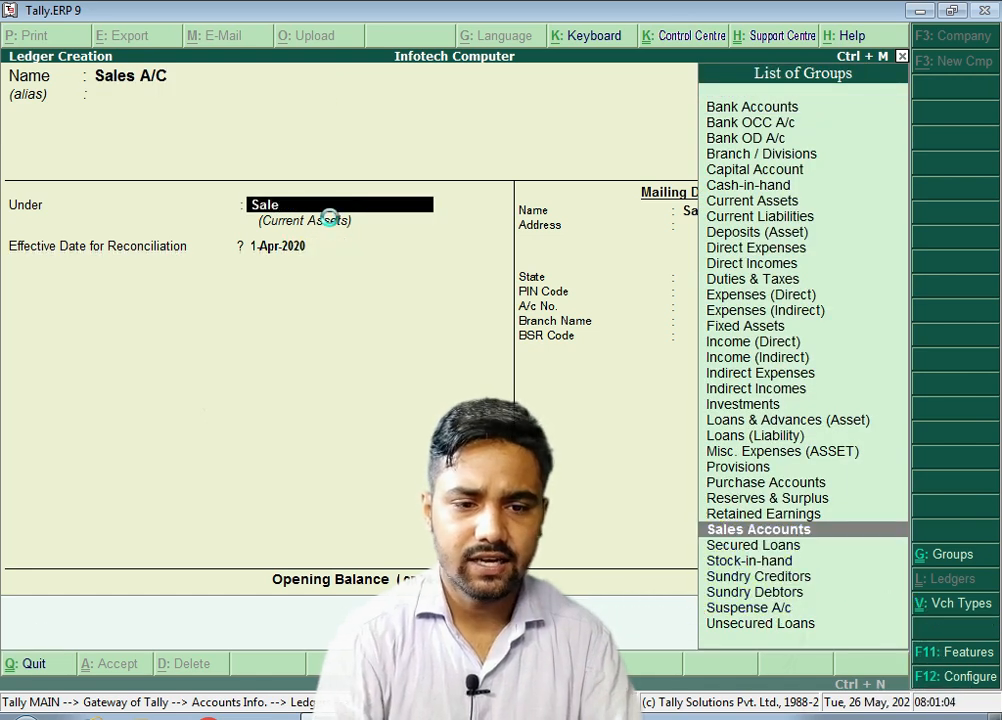
{"action": "key", "text": "Return"}
{"action": "key", "text": "Return"}
{"action": "key", "text": "Return"}
{"action": "key", "text": "Return"}
Create a Purchase A/C ledger without an alias under Purchase Accounts, keeping inventory values affected at Yes
{"action": "type", "text": "Purchase A/C"}
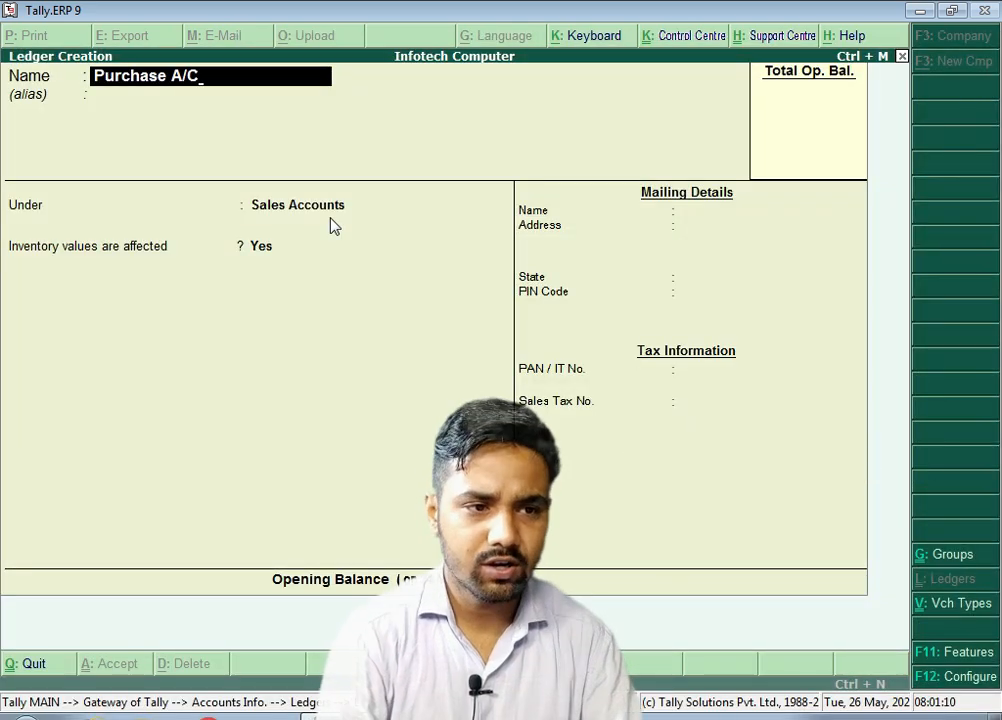
{"action": "key", "text": "Return"}
{"action": "key", "text": "Return"}
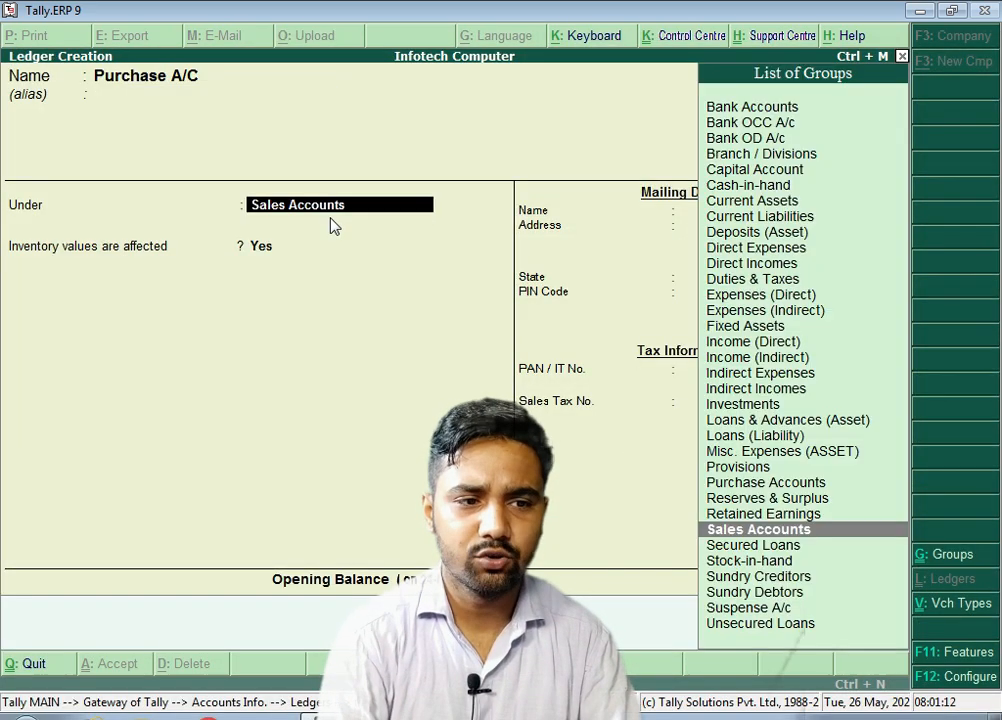
{"action": "type", "text": "Purc"}
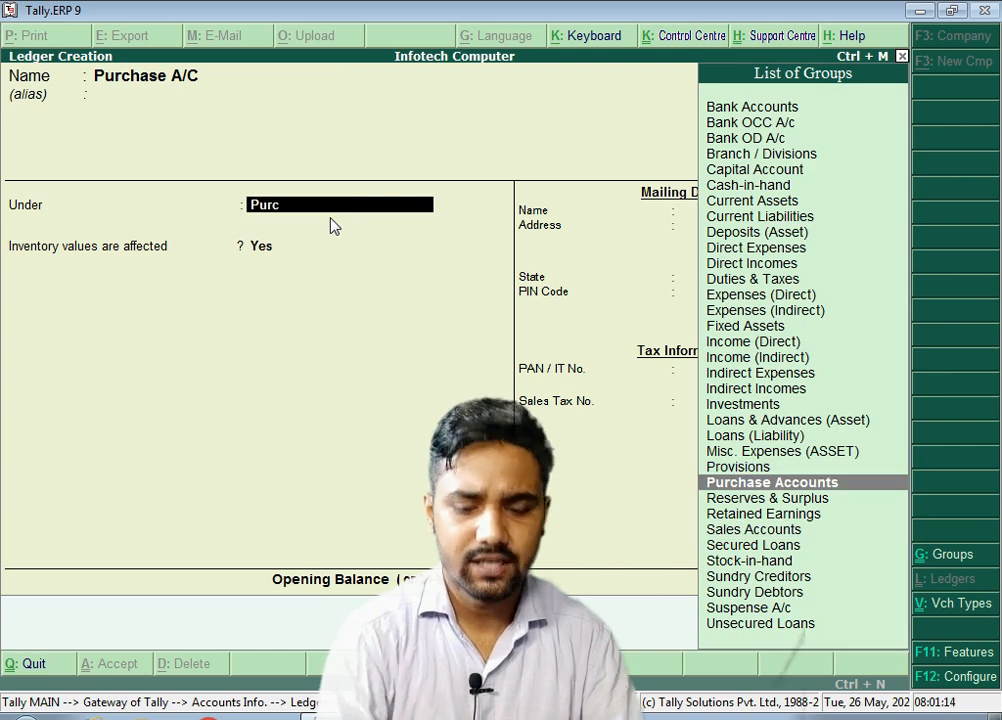
{"action": "key", "text": "Return"}
{"action": "key", "text": "Return"}
{"action": "key", "text": "Return"}
Leave ledger creation and return to the Gateway of Tally
{"action": "key", "text": "Escape"}
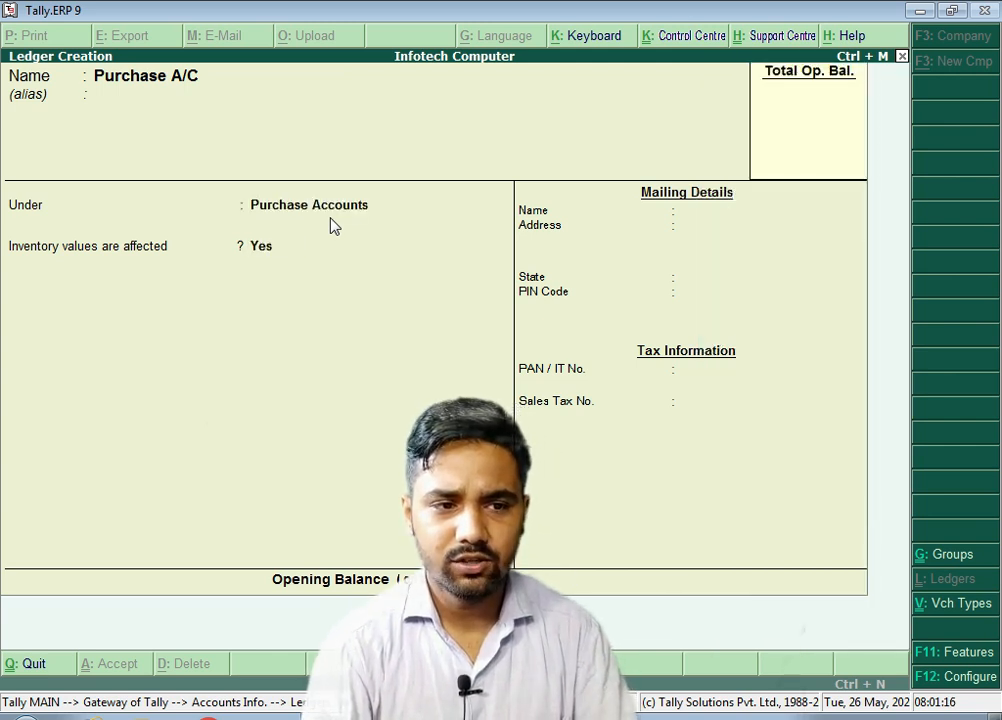
{"action": "key", "text": "Escape"}
{"action": "key", "text": "Return"}
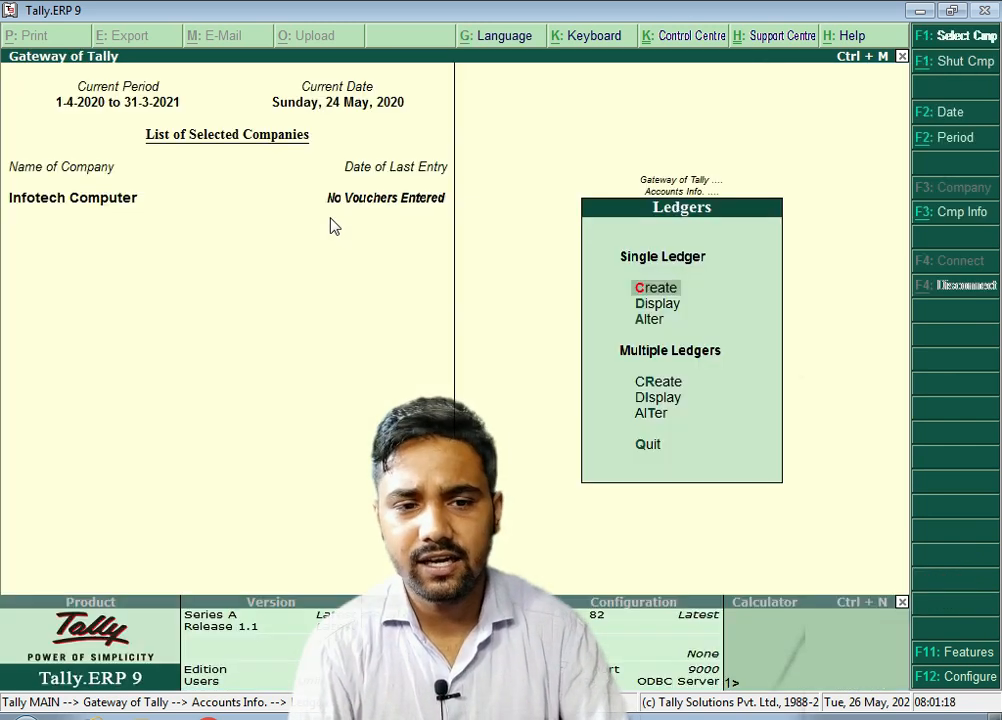
{"action": "key", "text": "Escape"}
{"action": "key", "text": "Escape"}
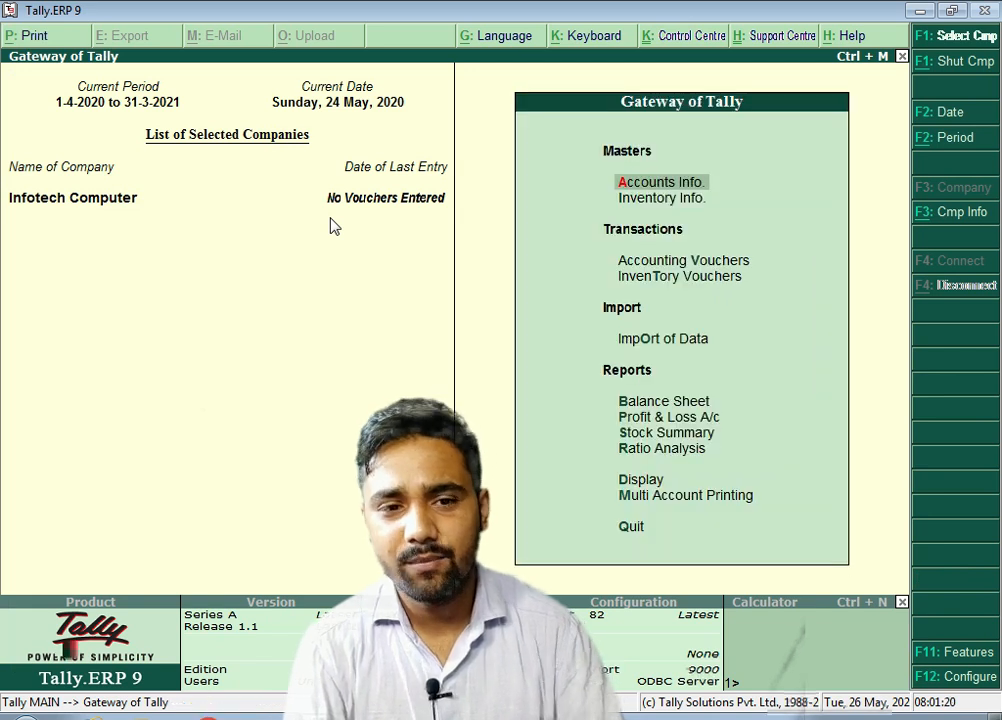